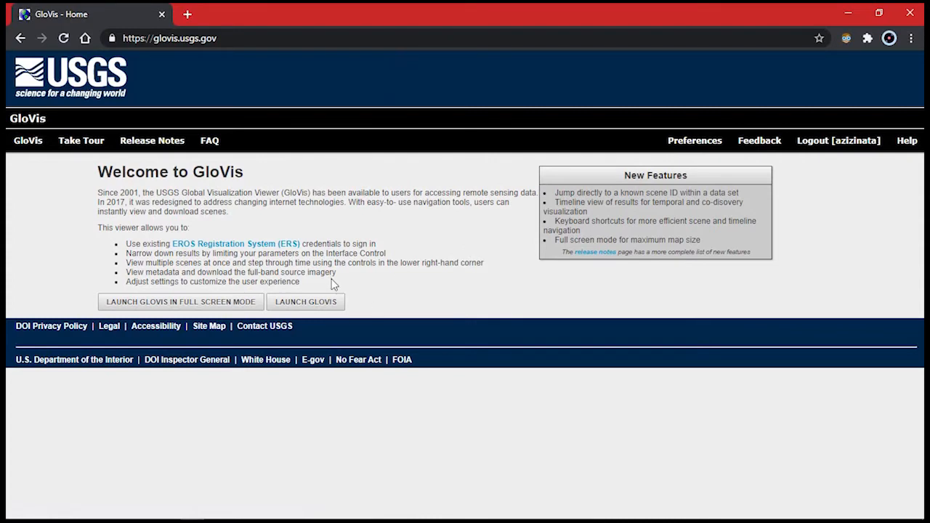
Launch the GloVis viewer and choose the Landsat 8 OLI/TIRS C1 Level-1 data set.
{"action": "left_click", "coordinate": [322, 309]}
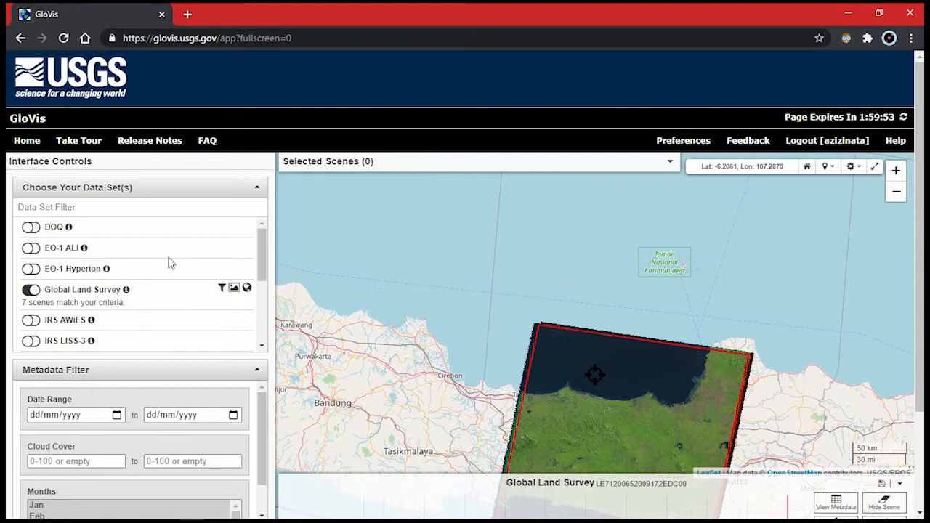
{"action": "scroll", "coordinate": [169, 263], "scroll_direction": "down", "scroll_amount": 5}
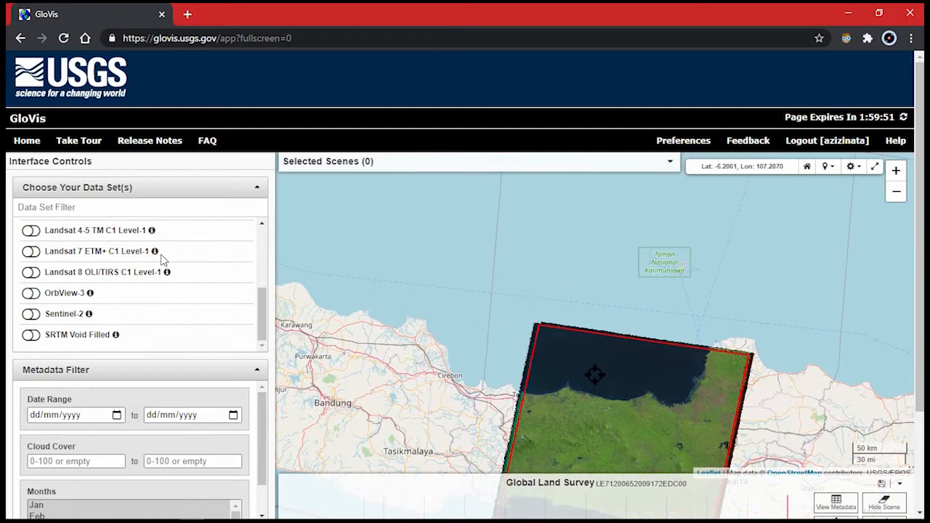
{"action": "left_click", "coordinate": [31, 273]}
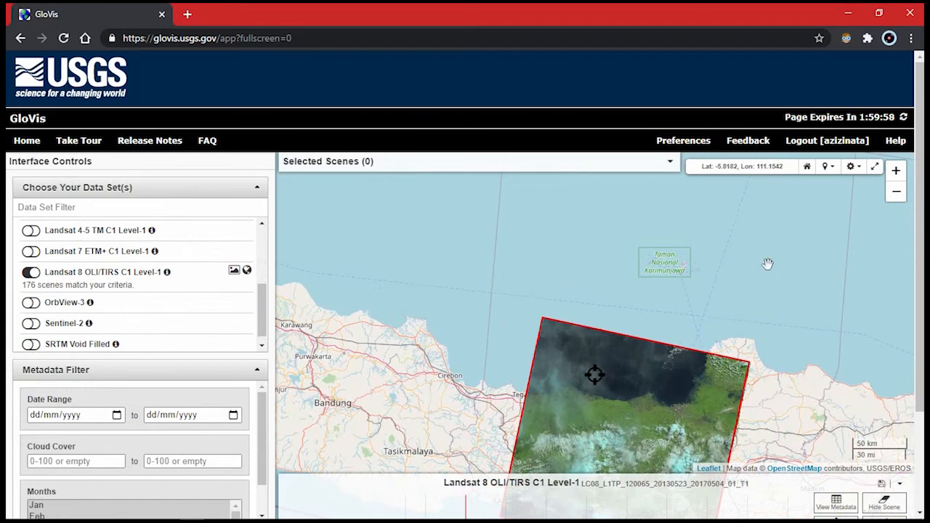
Centre the map on the Semarang coast of northern Central Java and step through the scenes to the one dated 2013-06-24.
{"action": "scroll", "coordinate": [766, 267], "scroll_direction": "down", "scroll_amount": 1}
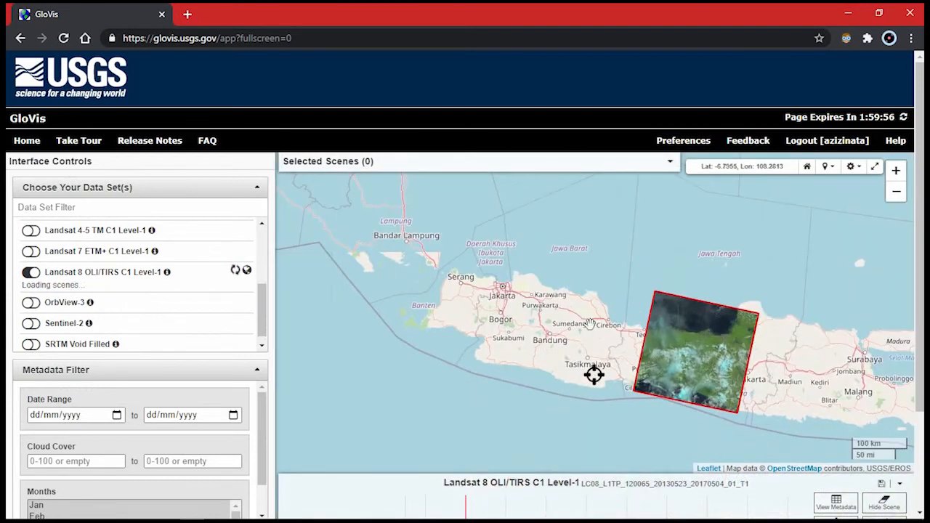
{"action": "left_click_drag", "start_coordinate": [573, 339], "coordinate": [486, 351]}
{"action": "scroll", "coordinate": [551, 369], "scroll_direction": "up", "scroll_amount": 1}
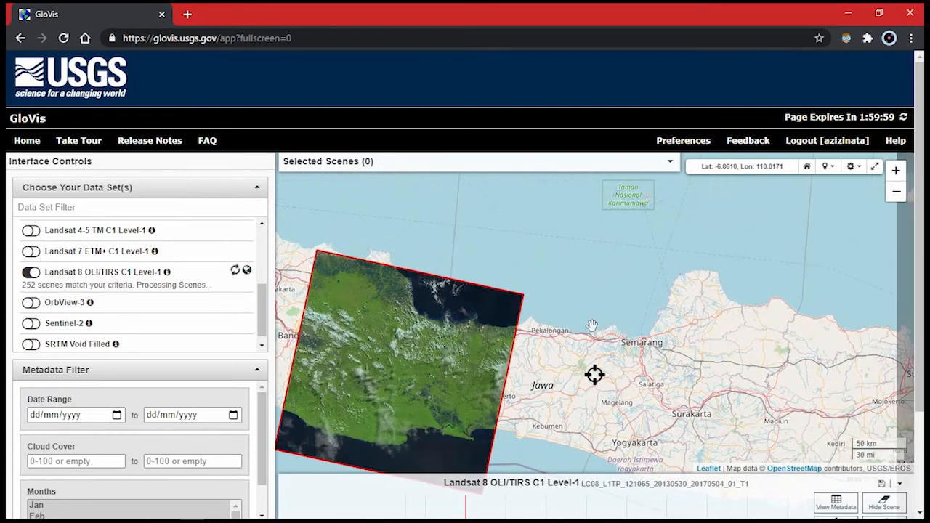
{"action": "scroll", "coordinate": [650, 325], "scroll_direction": "up", "scroll_amount": 1}
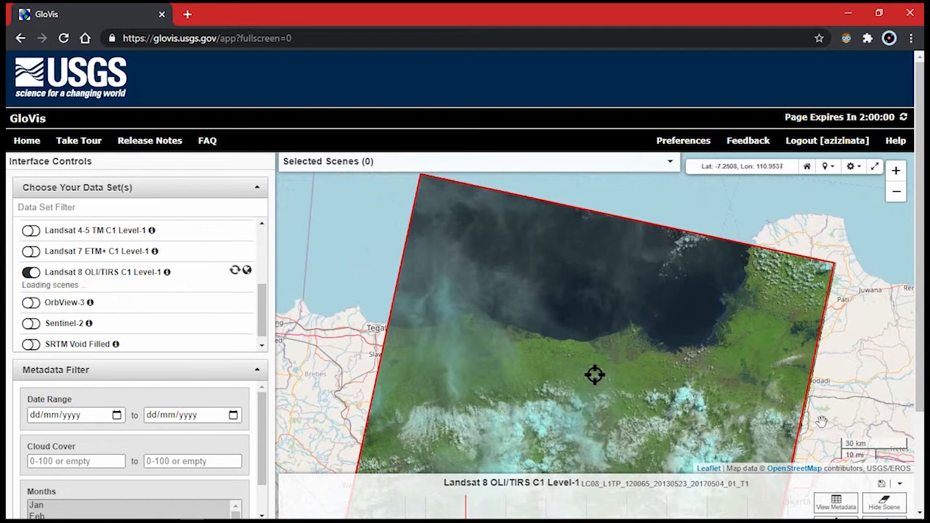
{"action": "scroll", "coordinate": [920, 382], "scroll_direction": "down", "scroll_amount": 2}
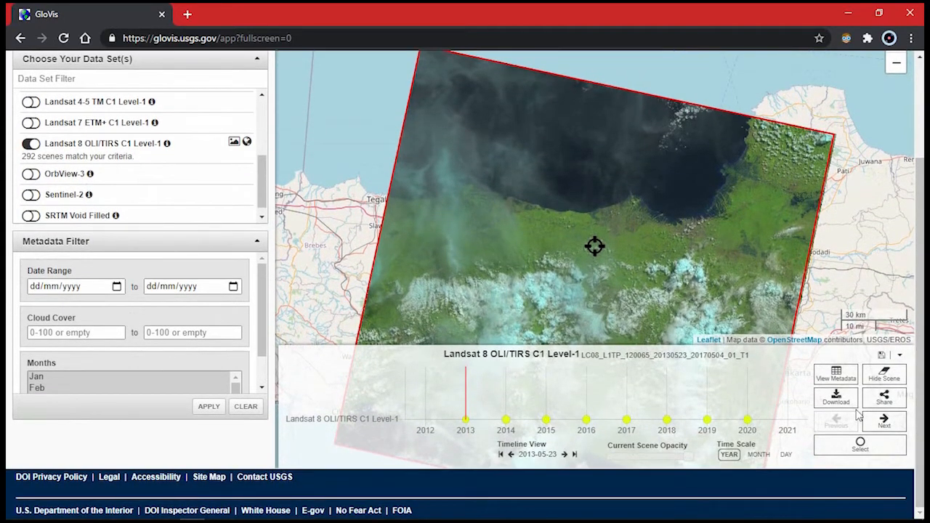
{"action": "left_click", "coordinate": [890, 428]}
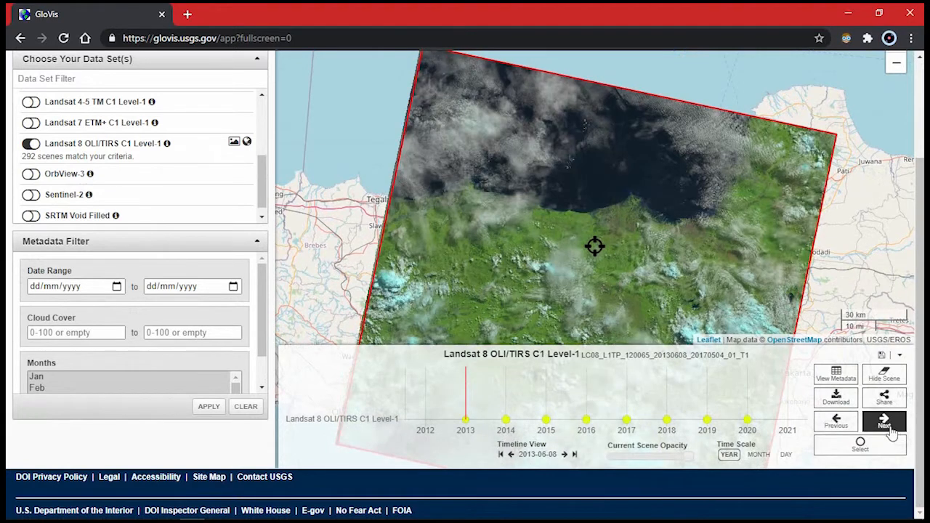
{"action": "left_click", "coordinate": [890, 428]}
{"action": "left_click", "coordinate": [889, 427]}
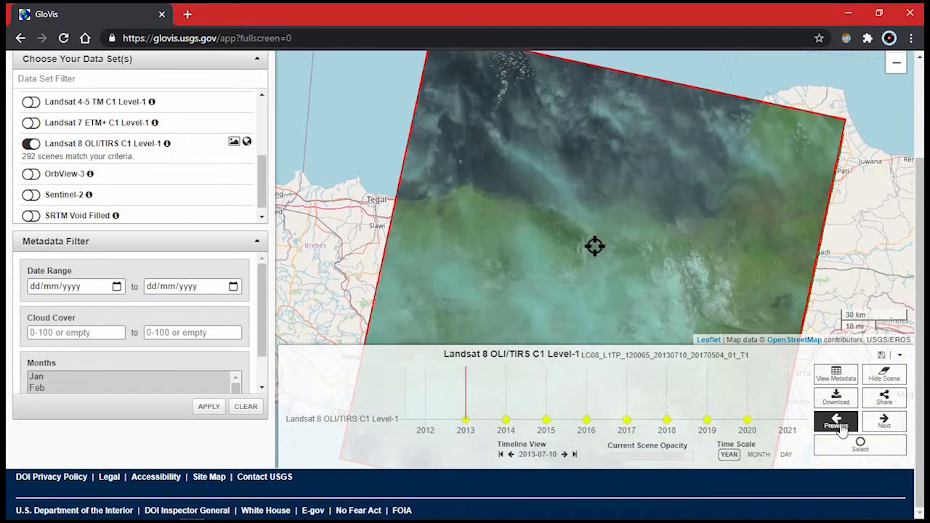
{"action": "left_click", "coordinate": [837, 425]}
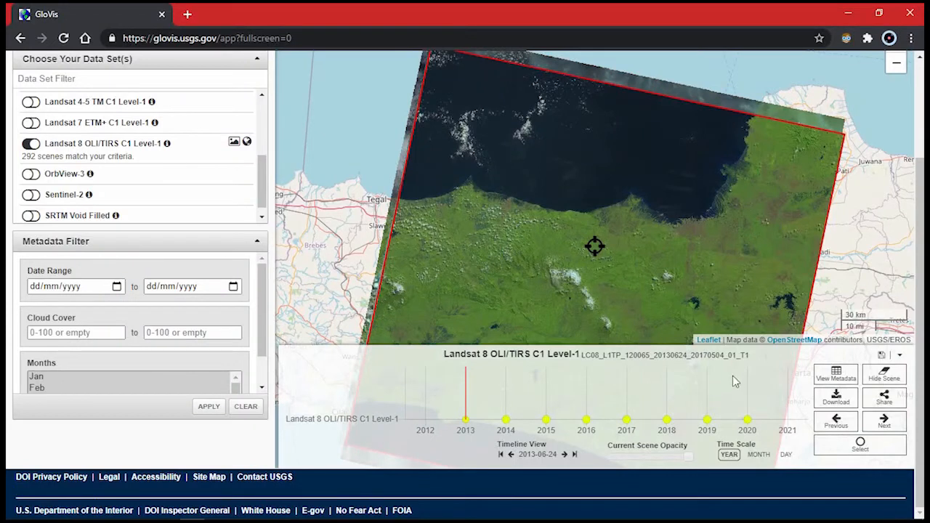
Download the Level-1 GeoTIFF Data Product of the 2013-06-24 scene and close the extra download page.
{"action": "left_click", "coordinate": [837, 398]}
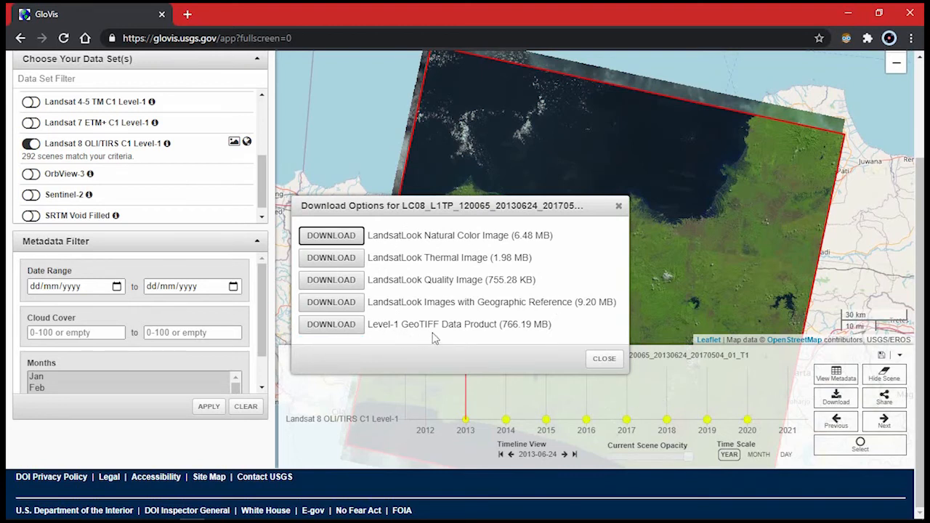
{"action": "left_click", "coordinate": [333, 326]}
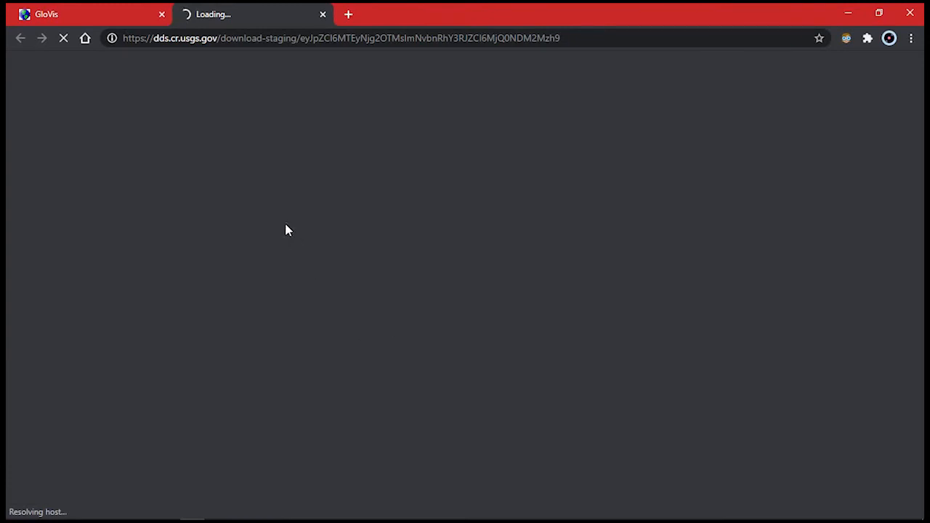
{"action": "left_click", "coordinate": [323, 16]}
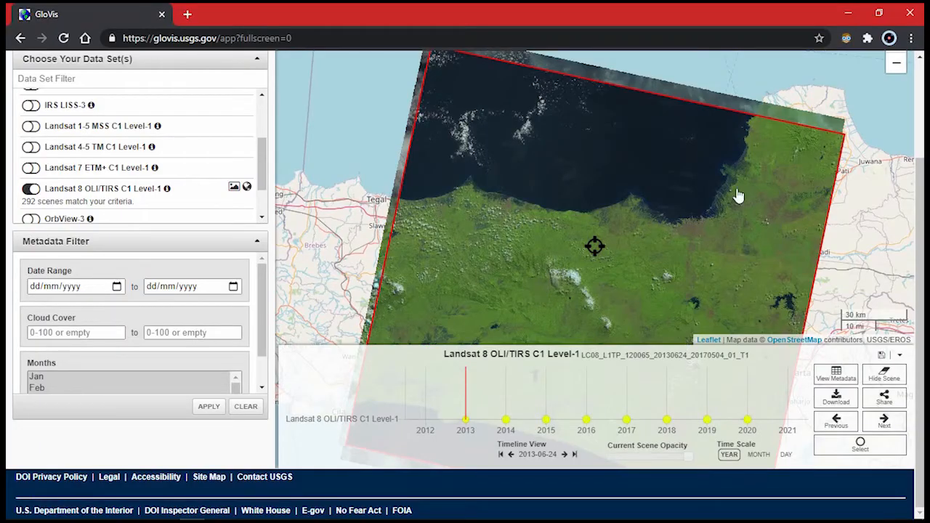
Close the browser, start ER Mapper 7.1 and dismiss its tip of the day.
{"action": "left_click", "coordinate": [917, 10]}
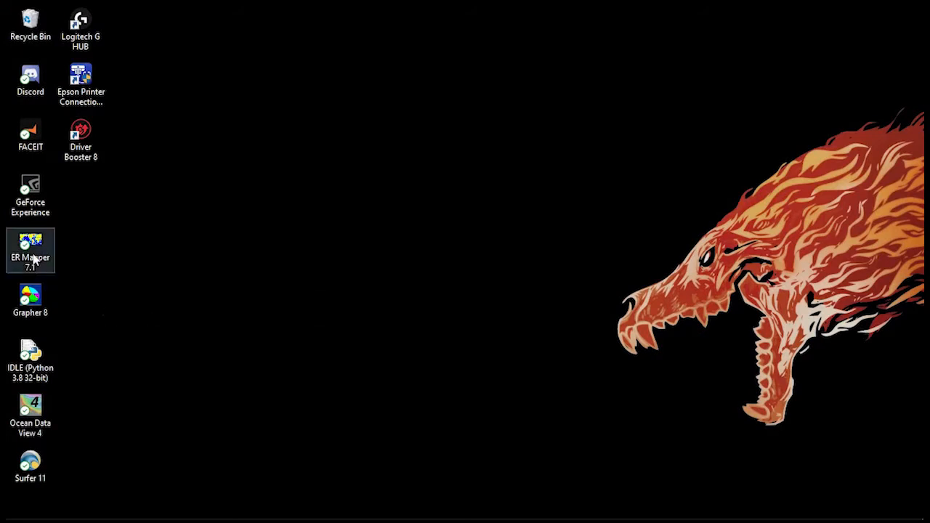
{"action": "left_click", "coordinate": [33, 261]}
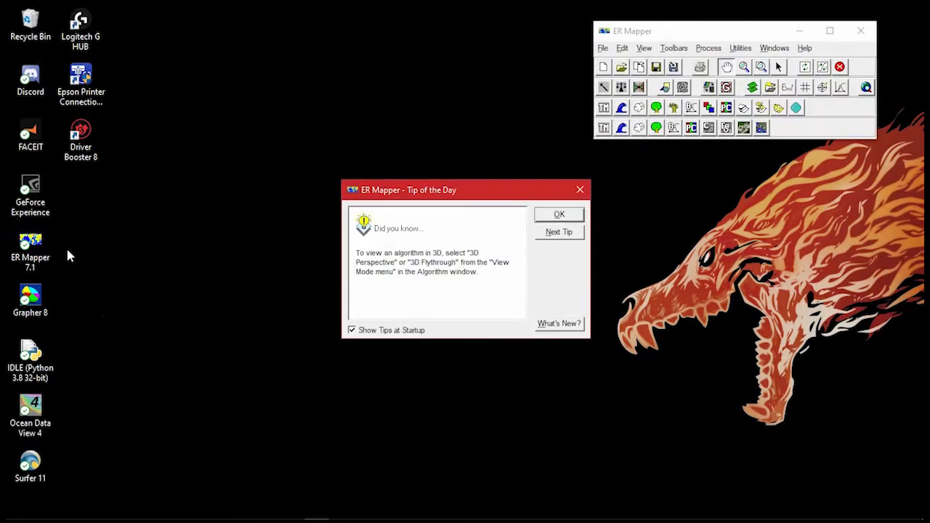
{"action": "left_click", "coordinate": [566, 218]}
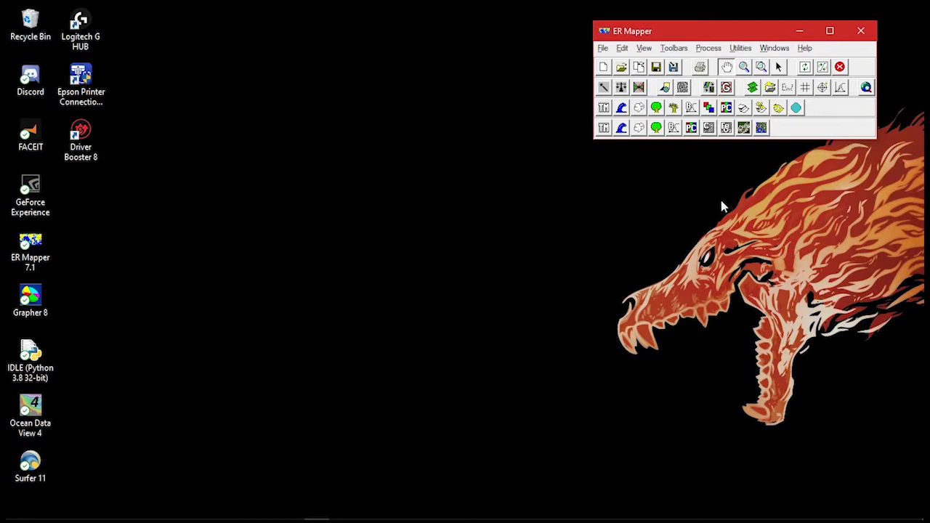
Start choosing a raster dataset for a new algorithm and browse from C:\ to the USER folder's Downloads.
{"action": "left_click", "coordinate": [753, 89]}
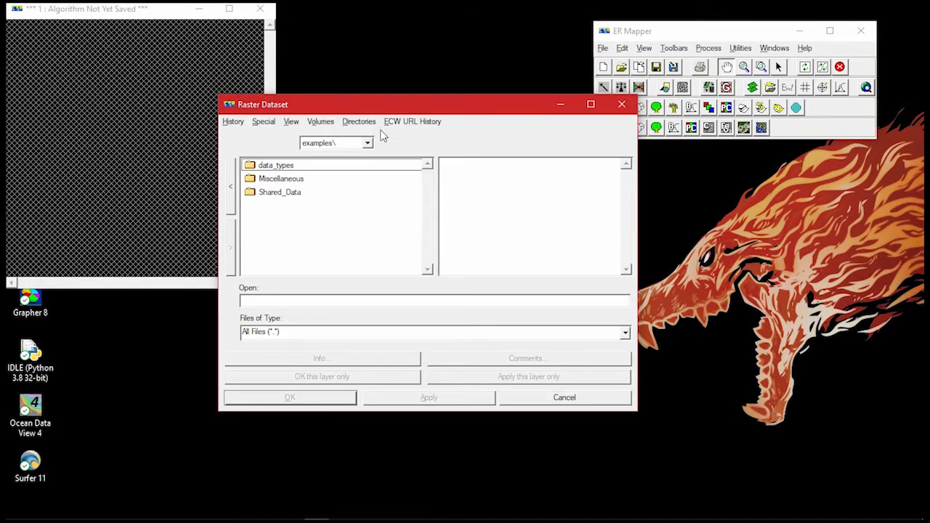
{"action": "left_click", "coordinate": [368, 142]}
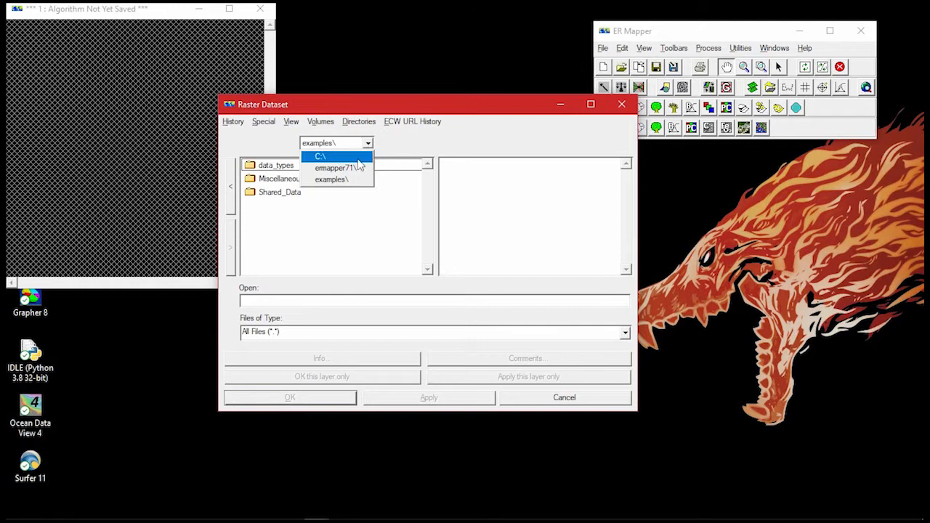
{"action": "left_click", "coordinate": [358, 159]}
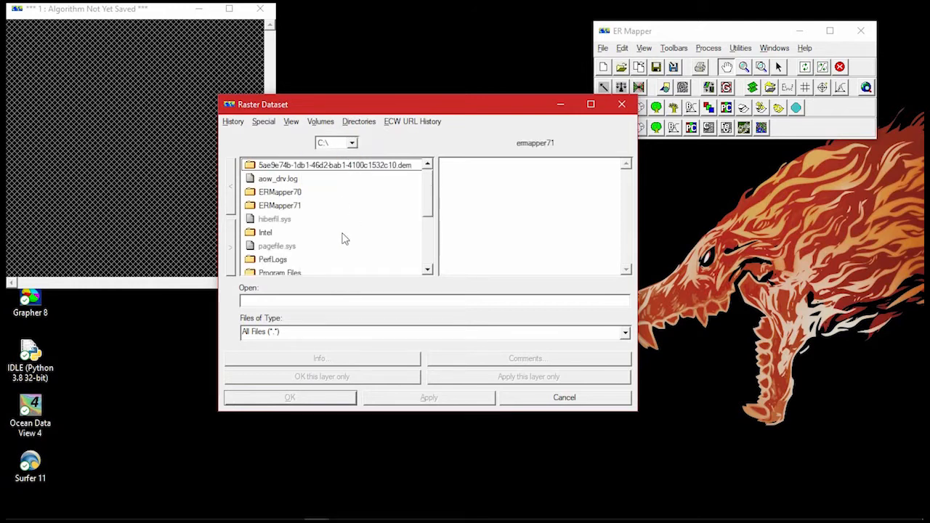
{"action": "left_click_drag", "start_coordinate": [431, 203], "coordinate": [429, 248]}
{"action": "double_click", "coordinate": [280, 256]}
{"action": "left_click", "coordinate": [270, 180]}
{"action": "double_click", "coordinate": [271, 180]}
{"action": "key", "text": "d"}
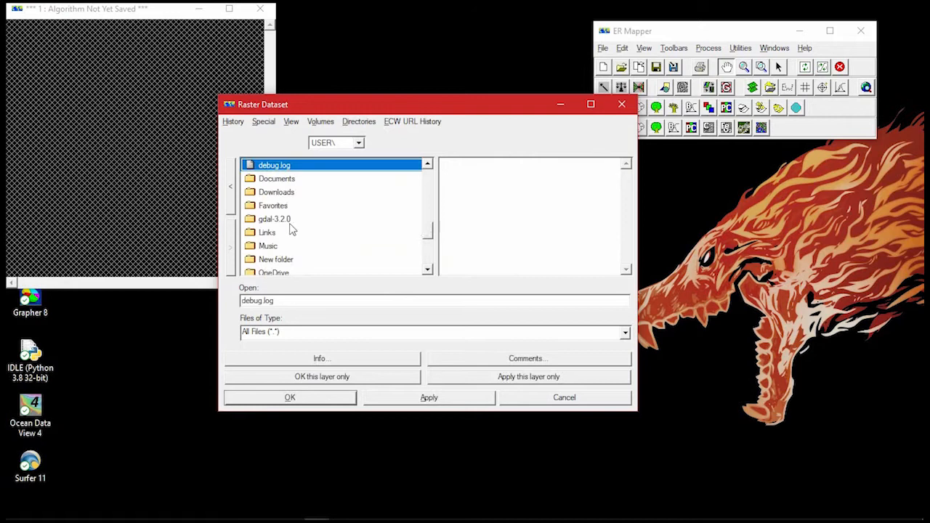
{"action": "double_click", "coordinate": [290, 193]}
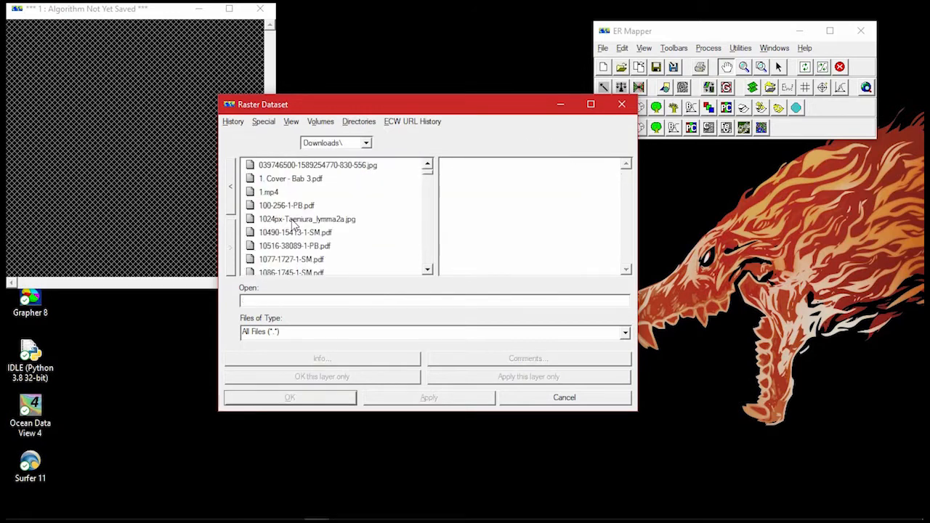
{"action": "key", "text": "s"}
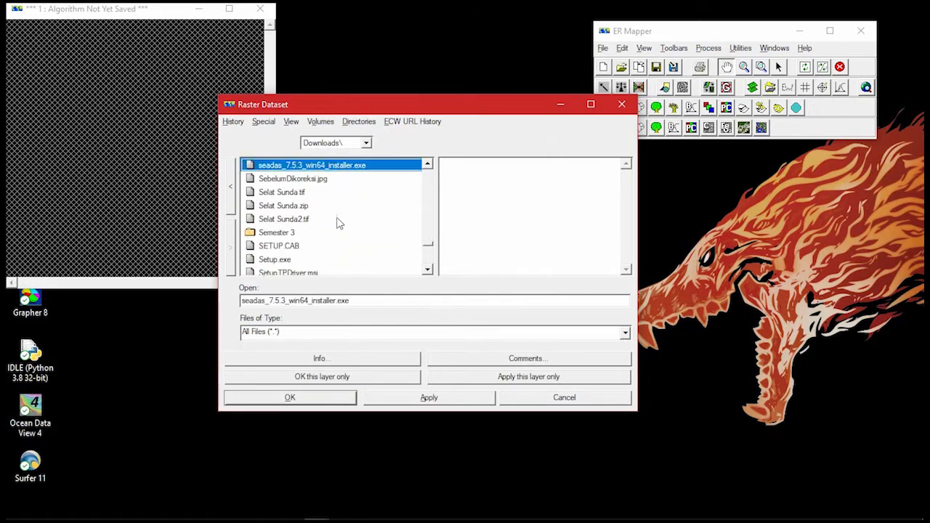
{"action": "double_click", "coordinate": [291, 233]}
{"action": "double_click", "coordinate": [282, 235]}
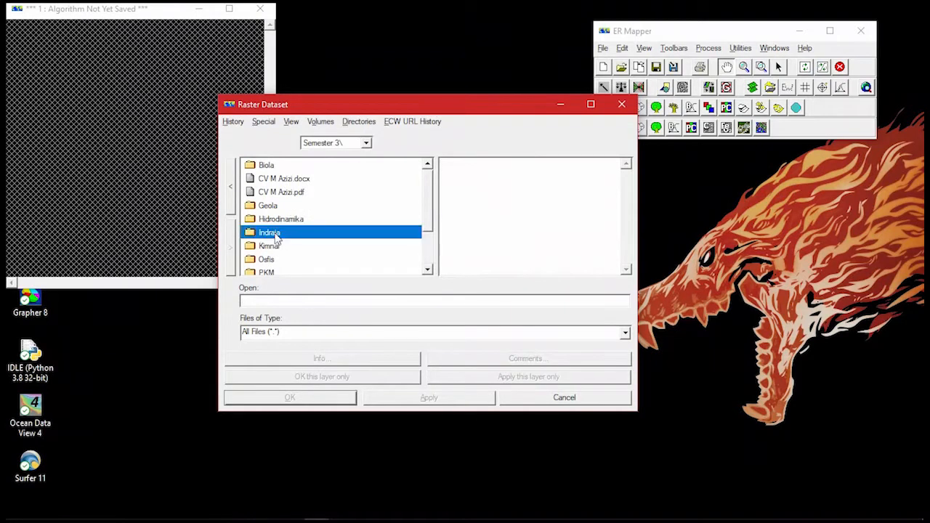
{"action": "double_click", "coordinate": [294, 246]}
{"action": "double_click", "coordinate": [291, 234]}
{"action": "double_click", "coordinate": [296, 168]}
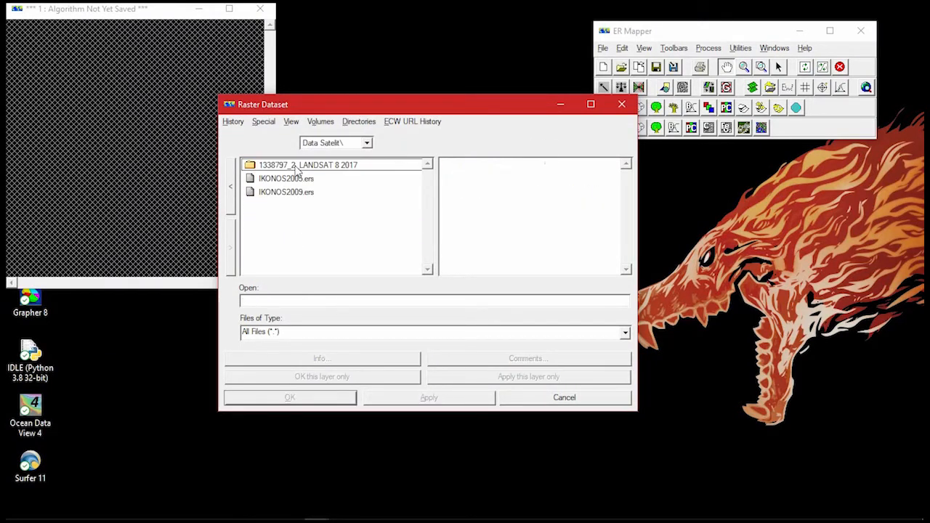
{"action": "double_click", "coordinate": [325, 167]}
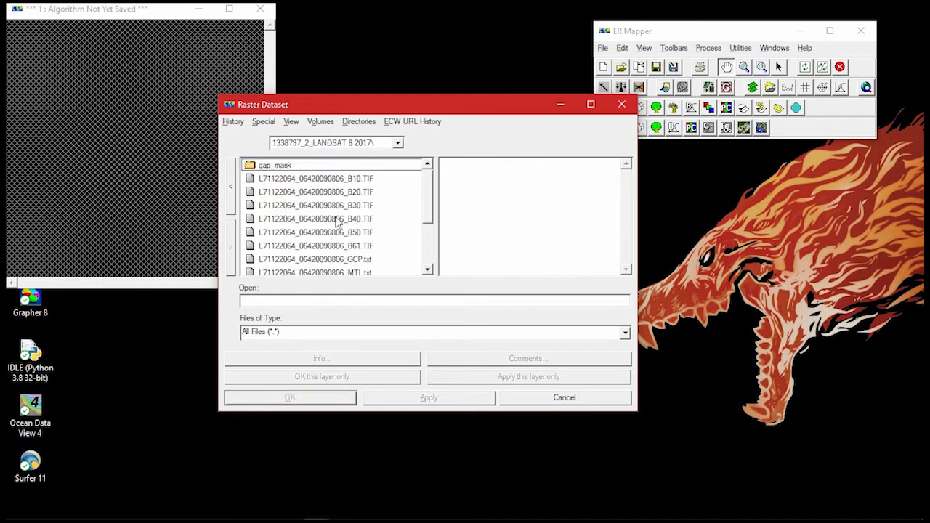
{"action": "left_click", "coordinate": [347, 182]}
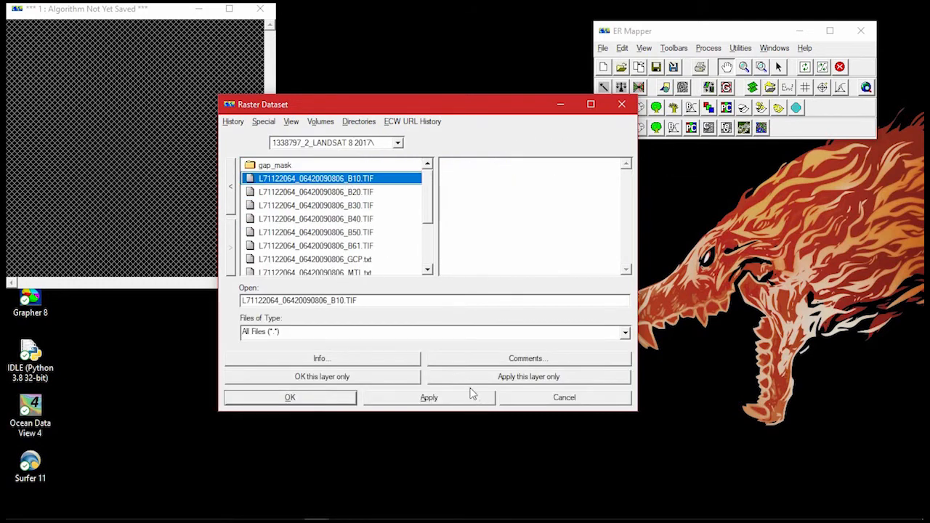
{"action": "left_click", "coordinate": [336, 399]}
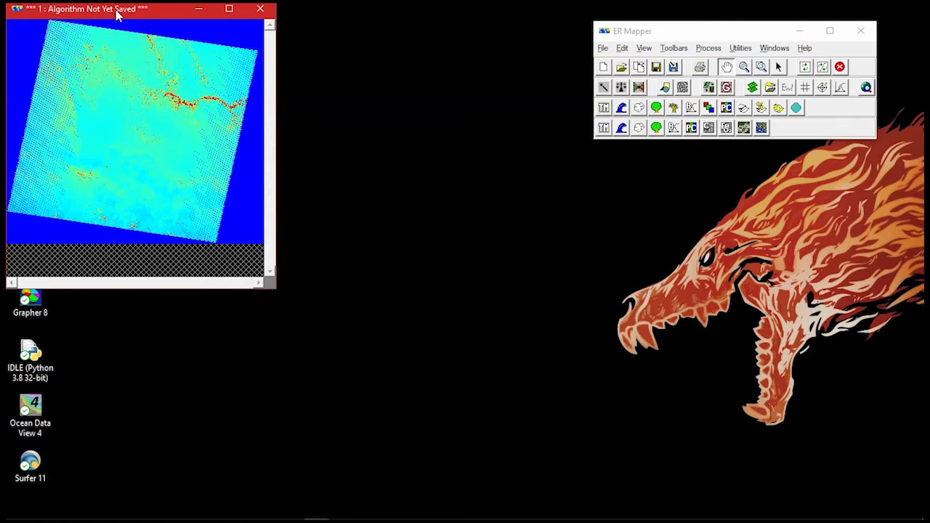
Show the image's algorithm beside the image window and duplicate its pseudo layer six times.
{"action": "left_click_drag", "start_coordinate": [116, 12], "coordinate": [127, 24]}
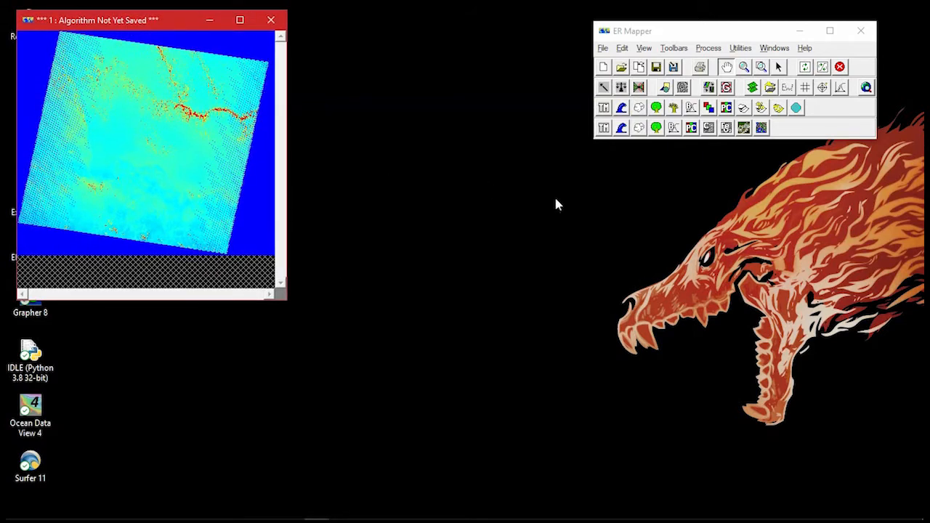
{"action": "left_click", "coordinate": [756, 91]}
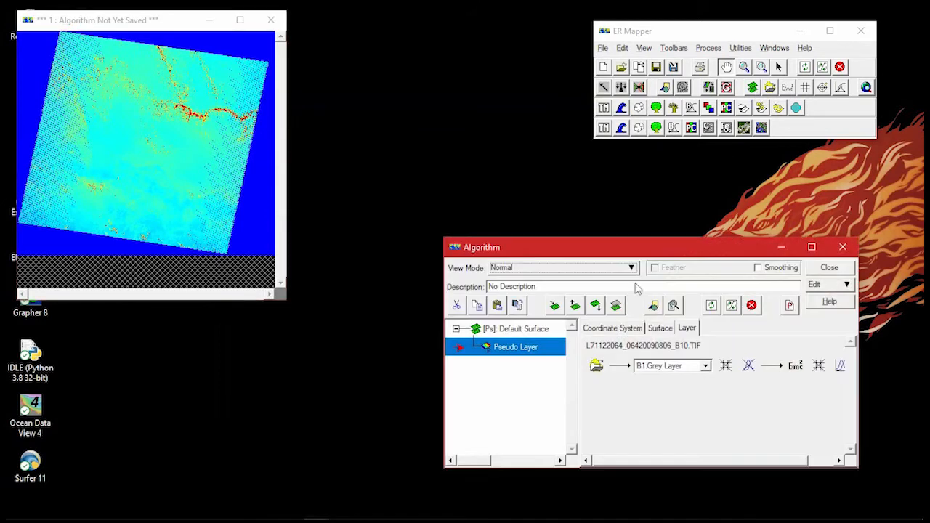
{"action": "left_click_drag", "start_coordinate": [664, 252], "coordinate": [625, 236]}
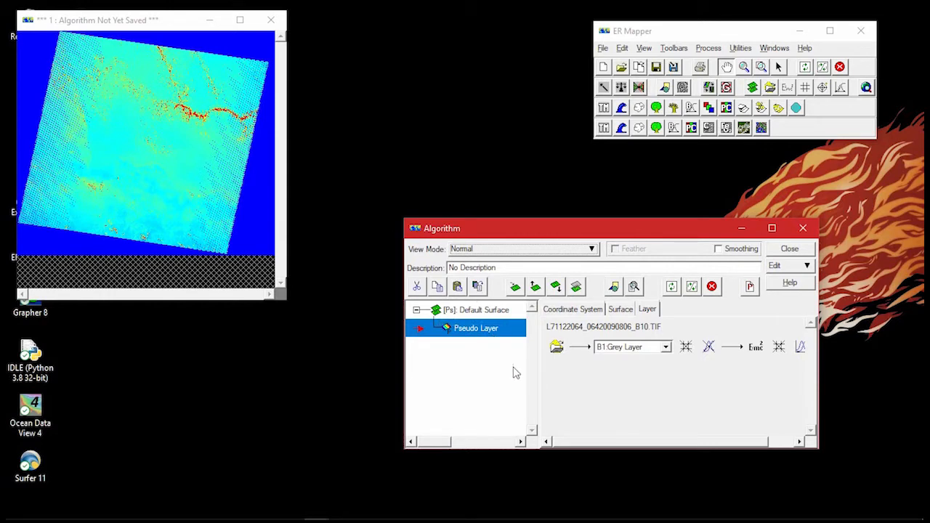
{"action": "left_click", "coordinate": [477, 287]}
{"action": "left_click", "coordinate": [478, 288]}
{"action": "left_click", "coordinate": [477, 288]}
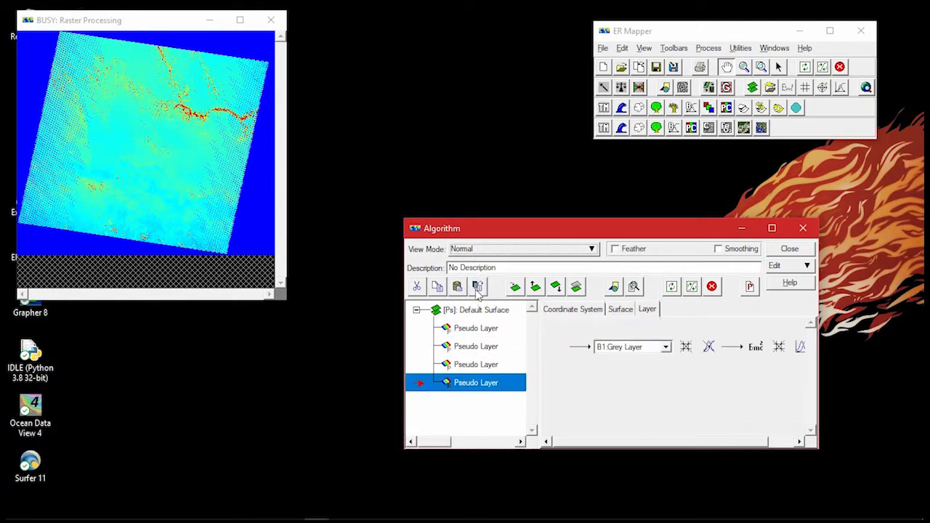
{"action": "left_click", "coordinate": [477, 288]}
{"action": "left_click", "coordinate": [478, 288]}
{"action": "left_click", "coordinate": [477, 288]}
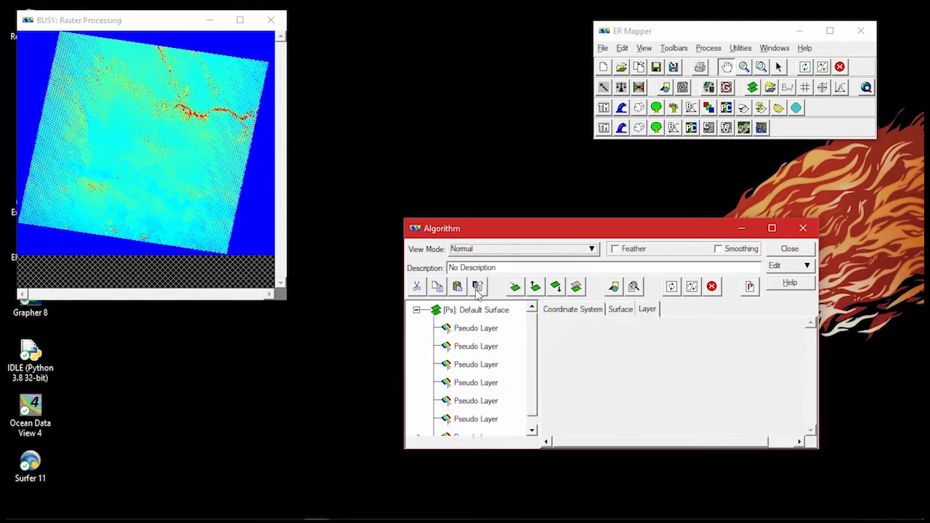
Rename the first four pseudo layers under the default surface to Band 1, Band 2, Band 3 and Band 4.
{"action": "double_click", "coordinate": [489, 329]}
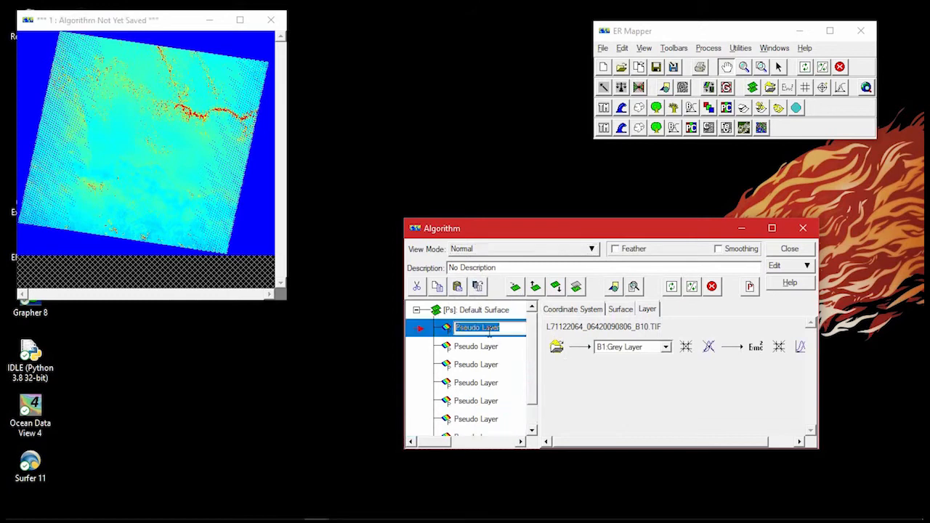
{"action": "type", "text": "Band 1"}
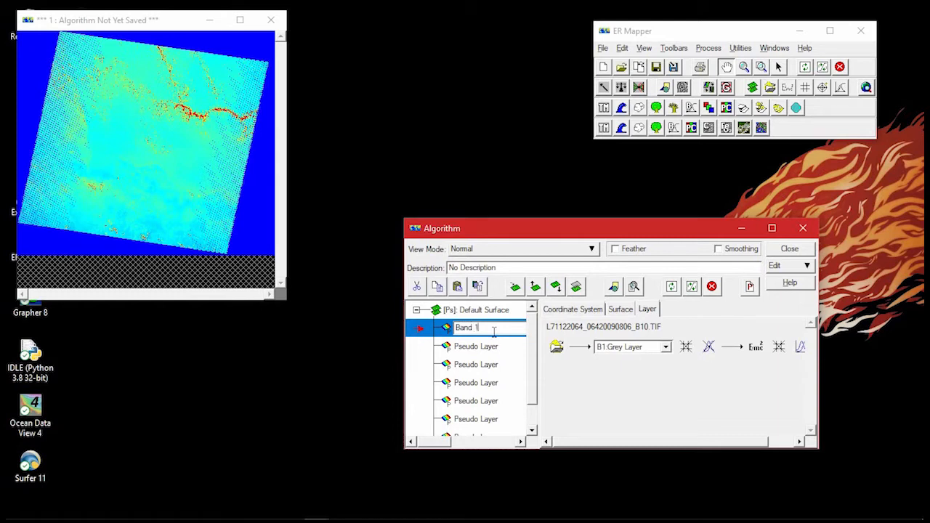
{"action": "left_click", "coordinate": [478, 347]}
{"action": "left_click", "coordinate": [478, 347]}
{"action": "type", "text": "Ba"}
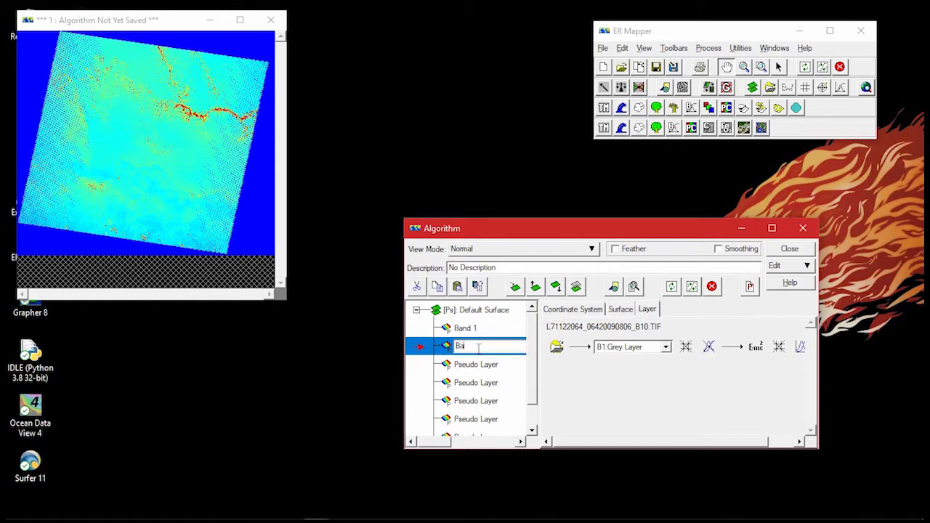
{"action": "type", "text": "nd 2"}
{"action": "left_click", "coordinate": [501, 364]}
{"action": "left_click", "coordinate": [501, 365]}
{"action": "type", "text": "Band 3"}
{"action": "left_click", "coordinate": [497, 382]}
{"action": "left_click", "coordinate": [497, 382]}
{"action": "type", "text": "Ban"}
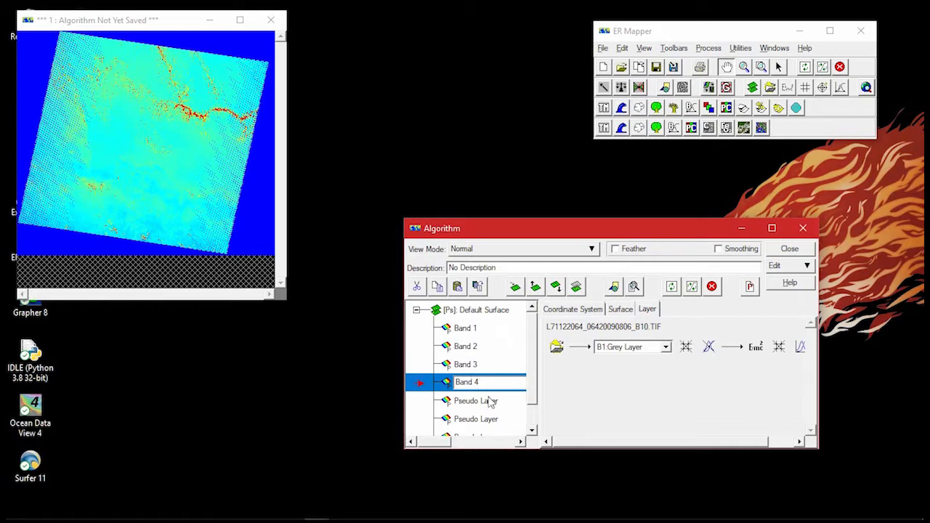
Rename the remaining four pseudo layers to Band 5, Band 6, Band 7 and Band 8.
{"action": "left_click", "coordinate": [490, 401]}
{"action": "left_click", "coordinate": [490, 401]}
{"action": "type", "text": "Band"}
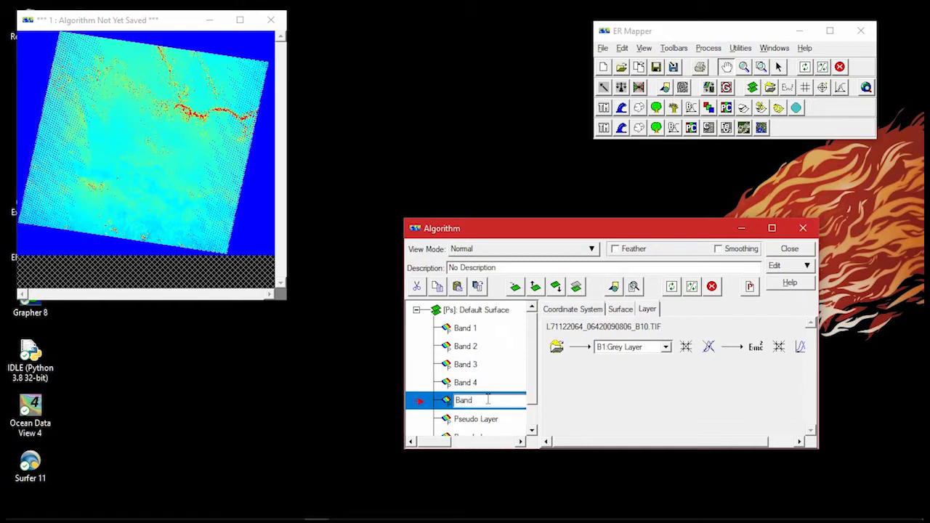
{"action": "left_click", "coordinate": [496, 422]}
{"action": "left_click", "coordinate": [497, 421]}
{"action": "type", "text": "Band 6"}
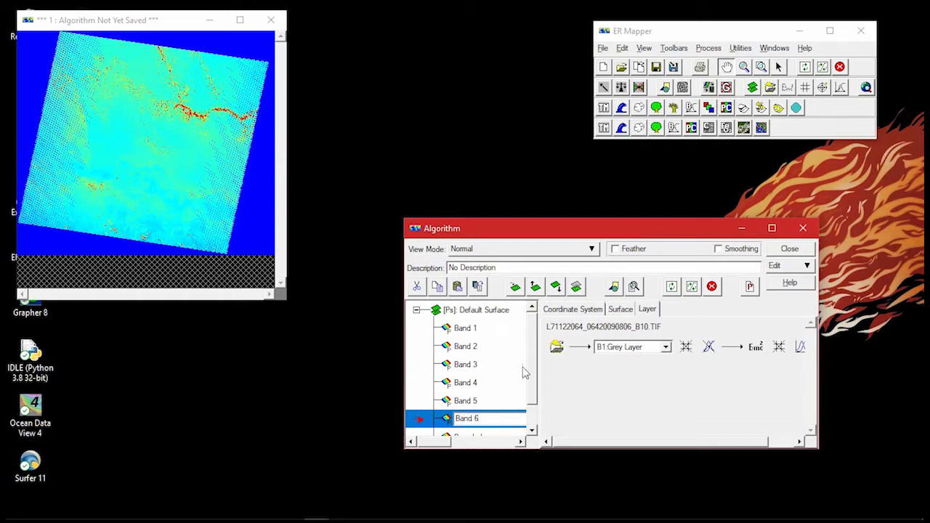
{"action": "left_click_drag", "start_coordinate": [533, 369], "coordinate": [535, 390]}
{"action": "double_click", "coordinate": [491, 416]}
{"action": "type", "text": "Band 7"}
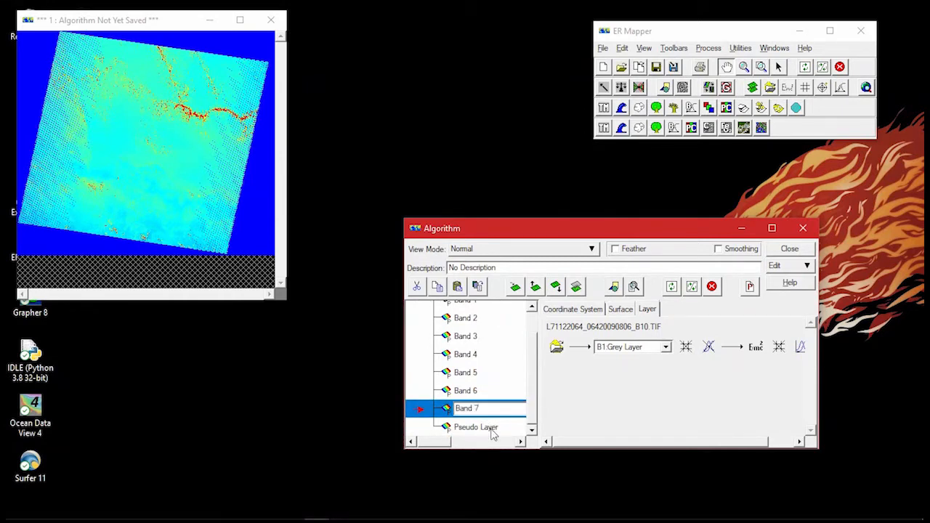
{"action": "double_click", "coordinate": [492, 430]}
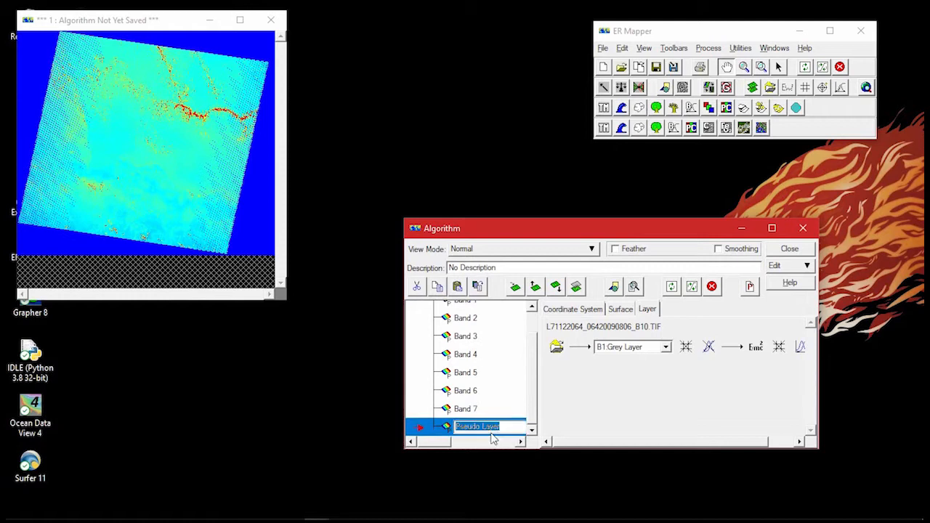
{"action": "type", "text": "Band 8"}
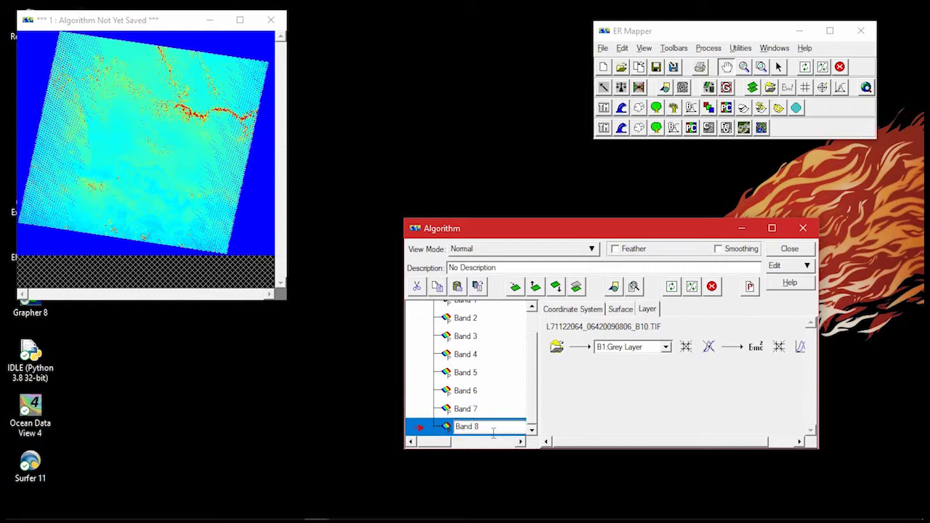
{"action": "left_click", "coordinate": [535, 391]}
{"action": "left_click", "coordinate": [467, 330]}
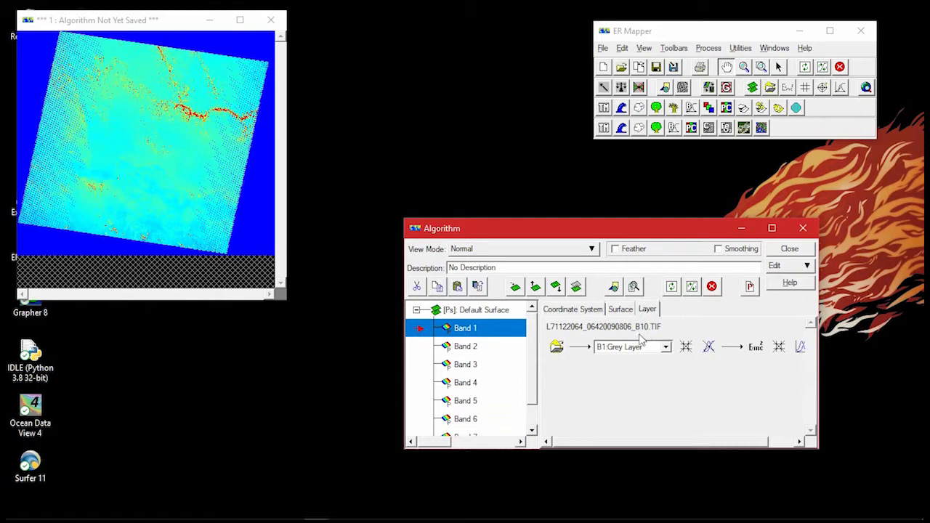
{"action": "left_click", "coordinate": [465, 349]}
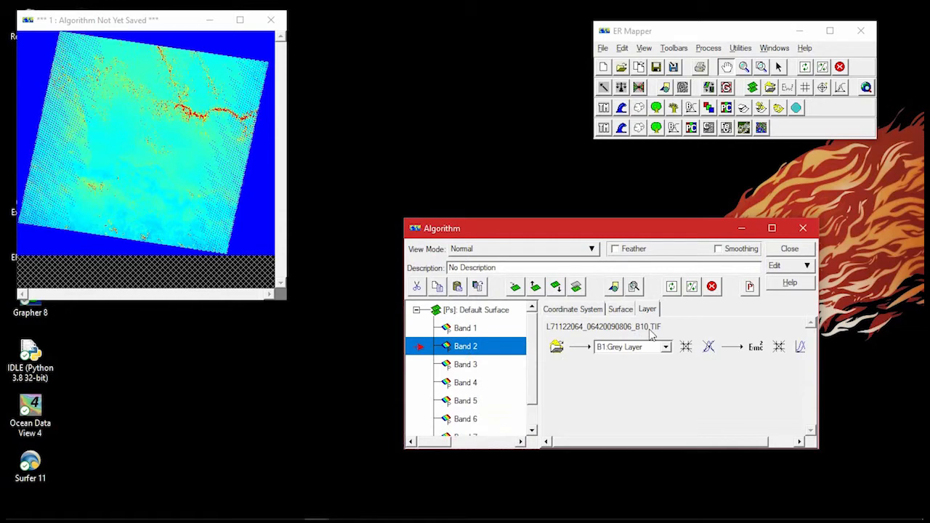
{"action": "left_click", "coordinate": [468, 383]}
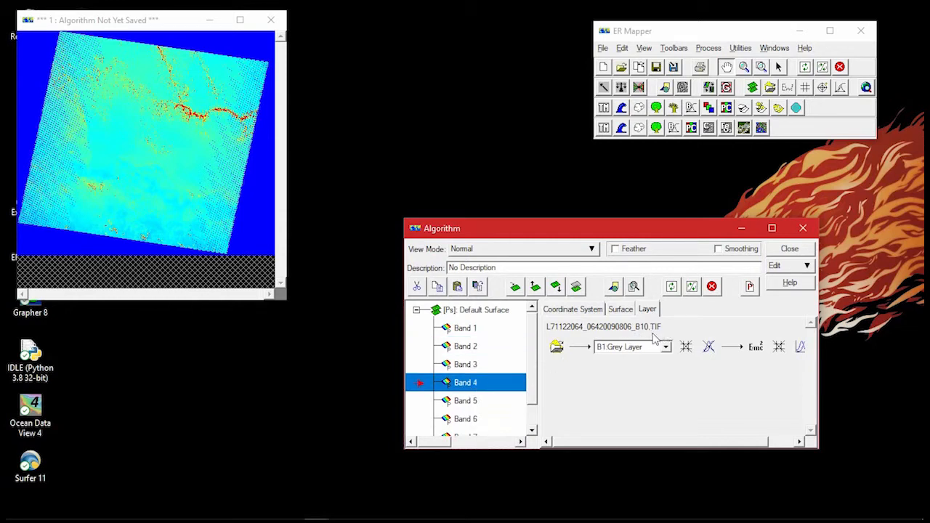
{"action": "left_click", "coordinate": [455, 349]}
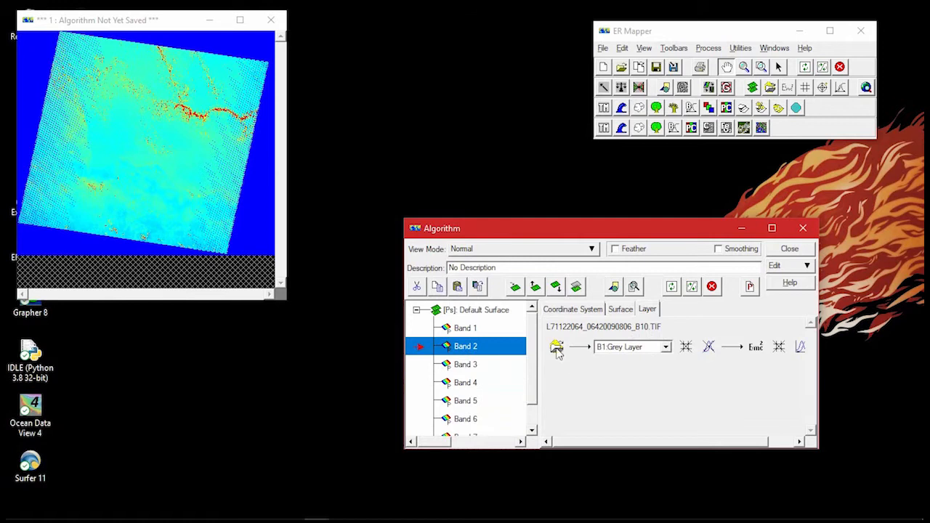
{"action": "left_click", "coordinate": [556, 349]}
{"action": "left_click", "coordinate": [366, 180]}
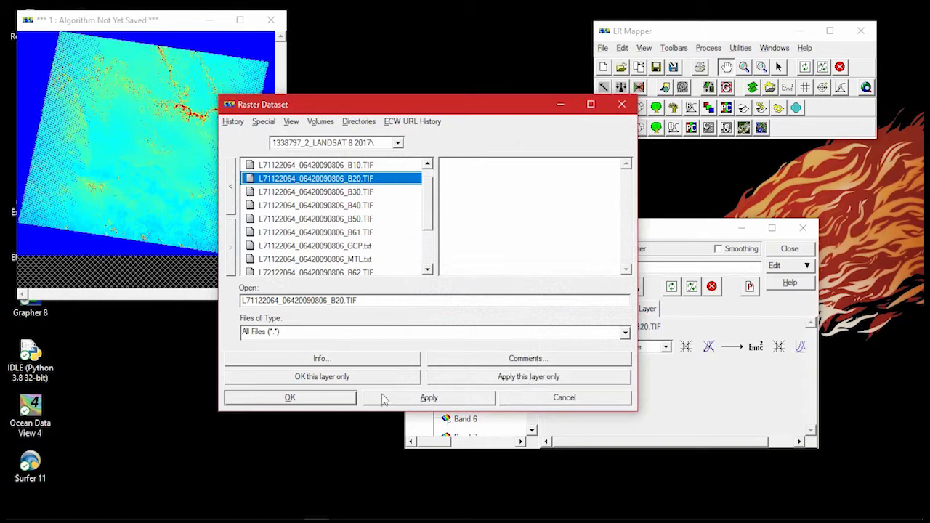
{"action": "left_click", "coordinate": [344, 379]}
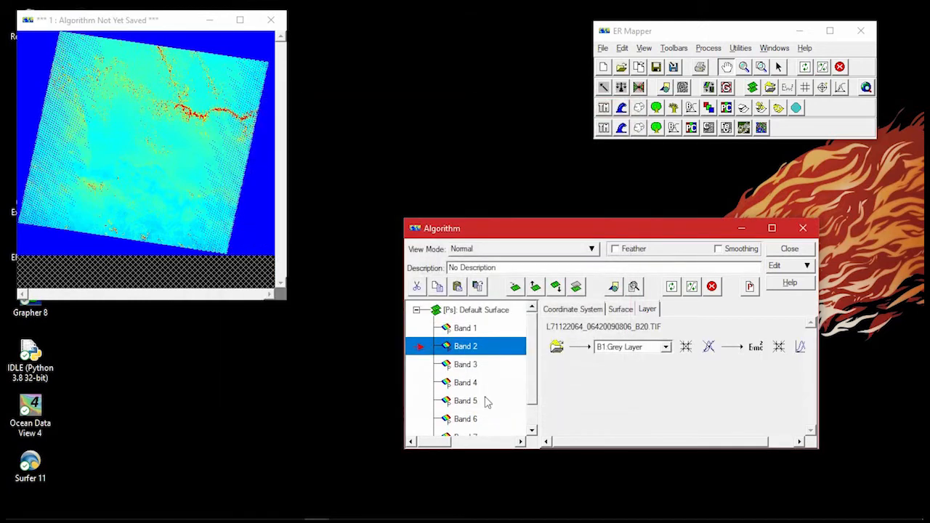
{"action": "left_click", "coordinate": [469, 329]}
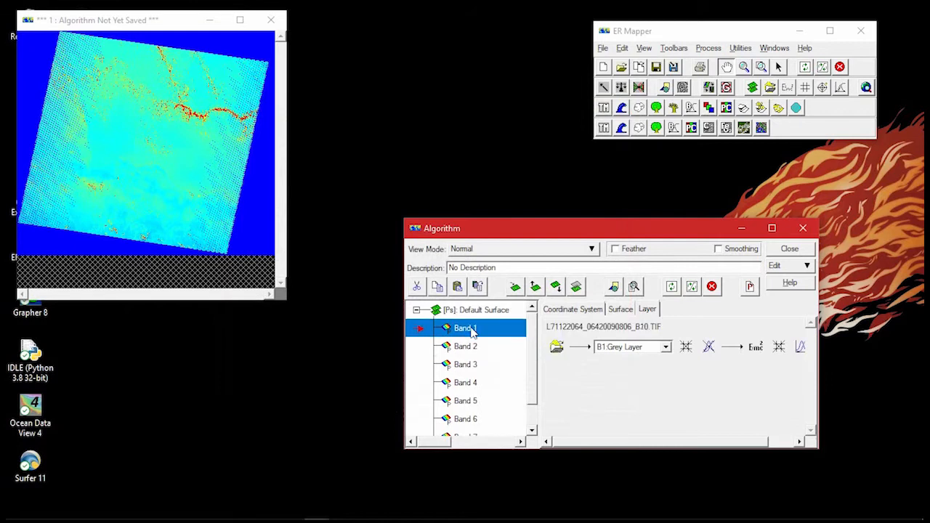
{"action": "left_click", "coordinate": [476, 365]}
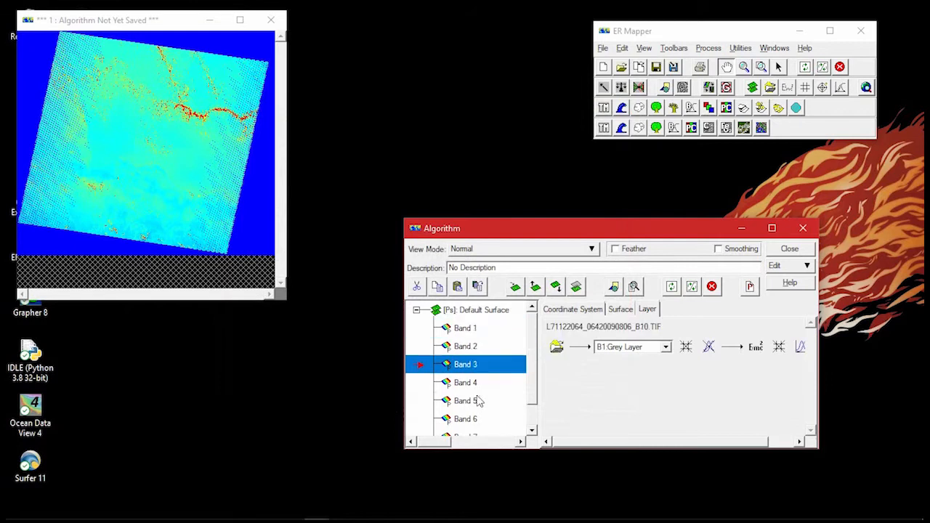
{"action": "left_click", "coordinate": [557, 348]}
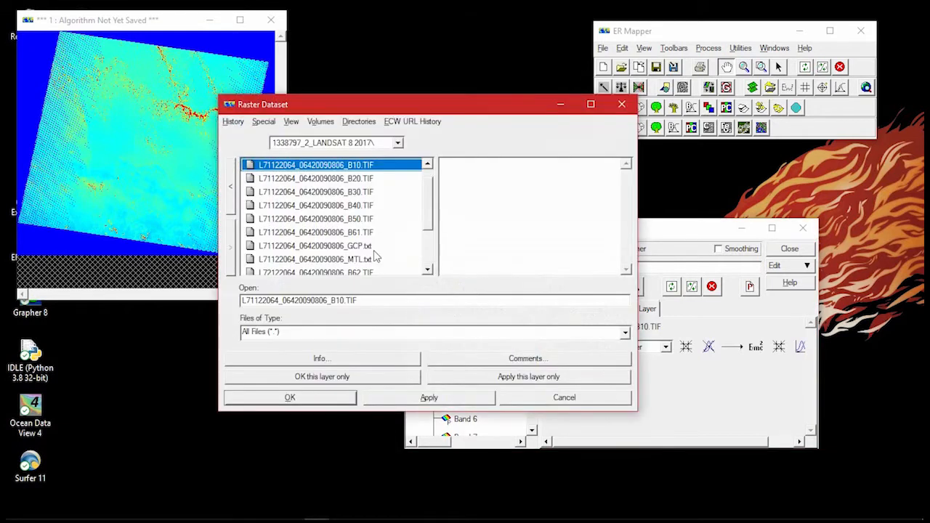
{"action": "left_click", "coordinate": [355, 194]}
{"action": "left_click", "coordinate": [316, 397]}
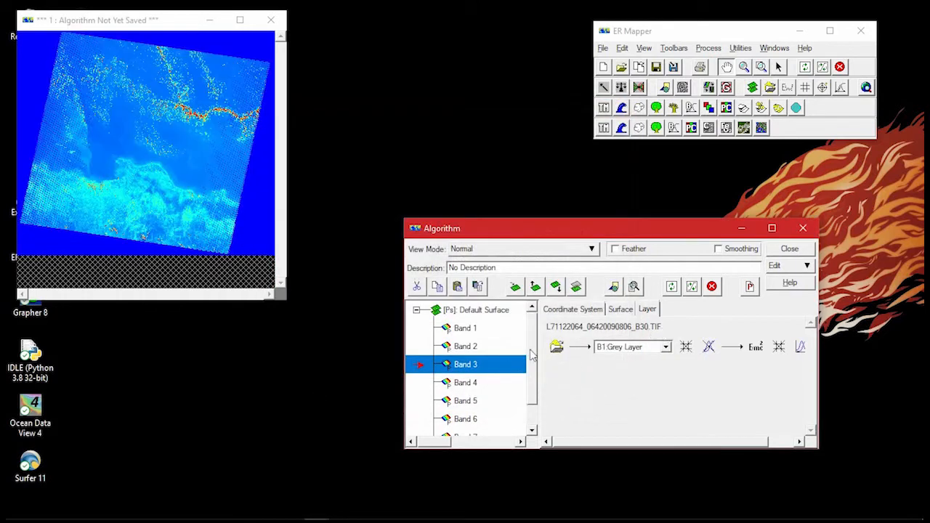
{"action": "left_click", "coordinate": [466, 348]}
{"action": "left_click", "coordinate": [471, 331]}
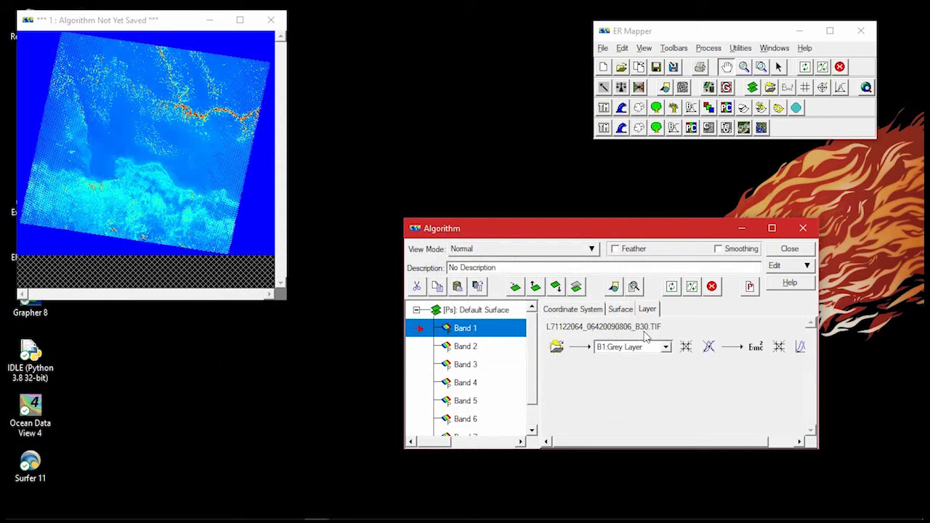
{"action": "left_click", "coordinate": [557, 348]}
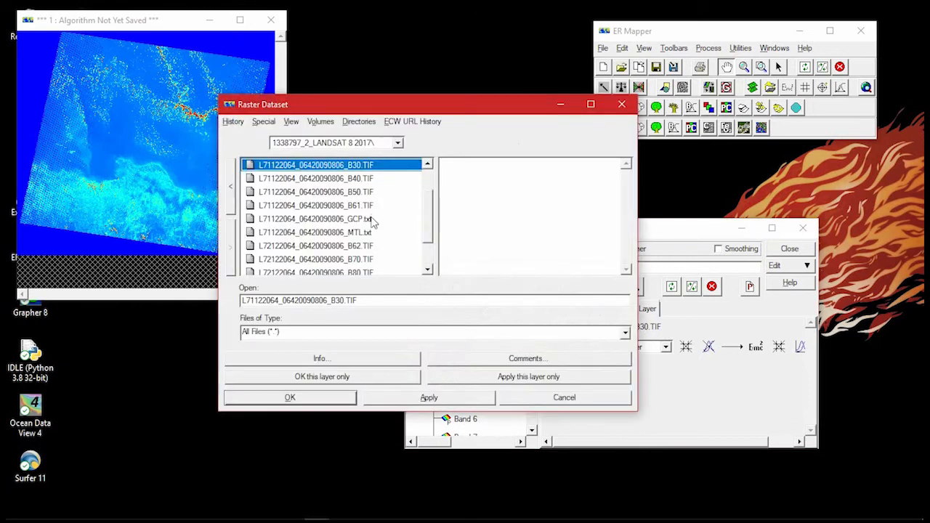
{"action": "scroll", "coordinate": [430, 205], "scroll_direction": "up", "scroll_amount": 1}
{"action": "left_click", "coordinate": [373, 167]}
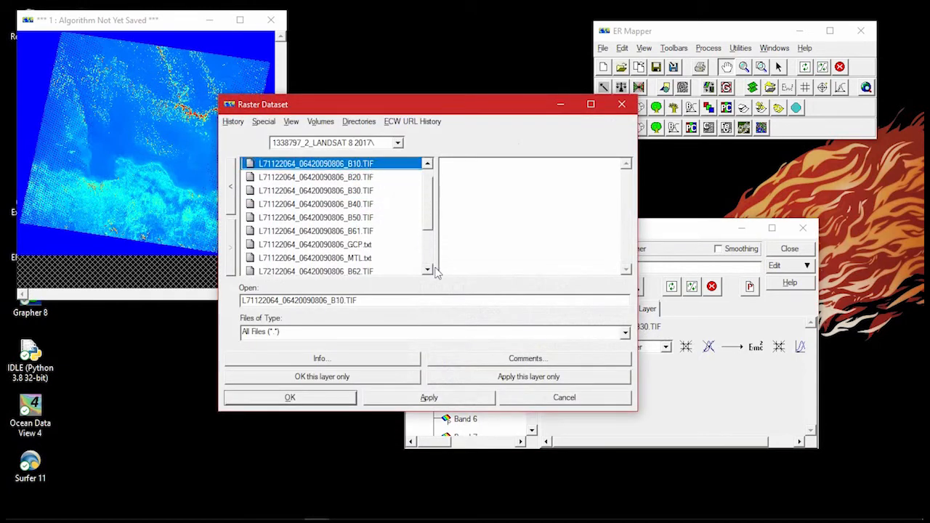
{"action": "left_click", "coordinate": [359, 379]}
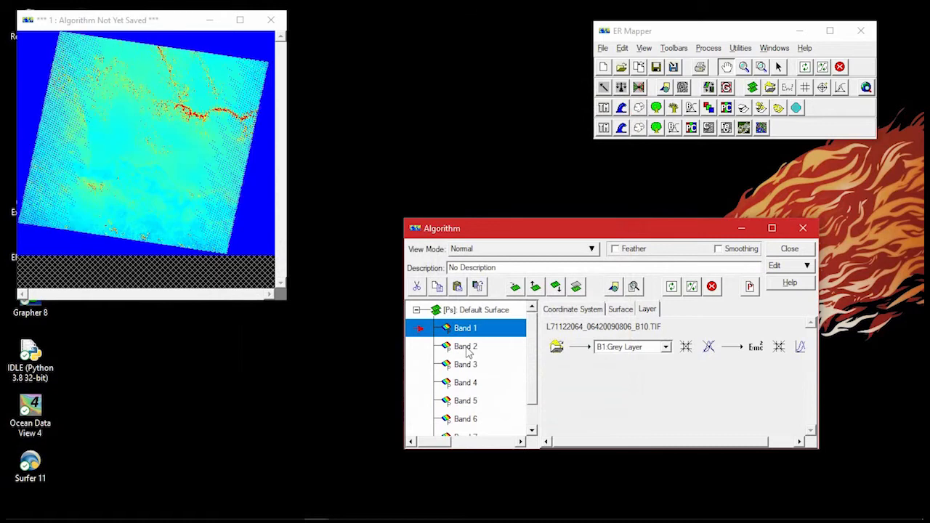
{"action": "left_click", "coordinate": [472, 346]}
{"action": "left_click", "coordinate": [476, 369]}
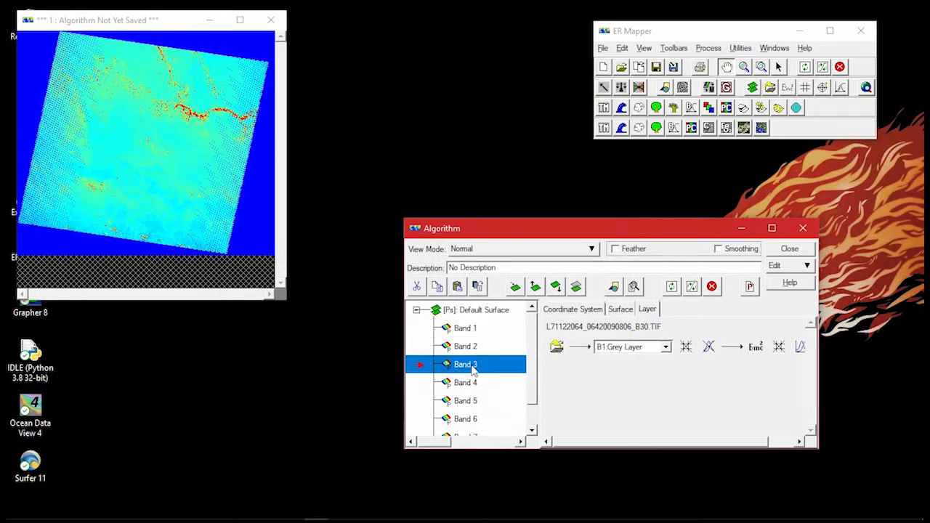
{"action": "left_click", "coordinate": [478, 390]}
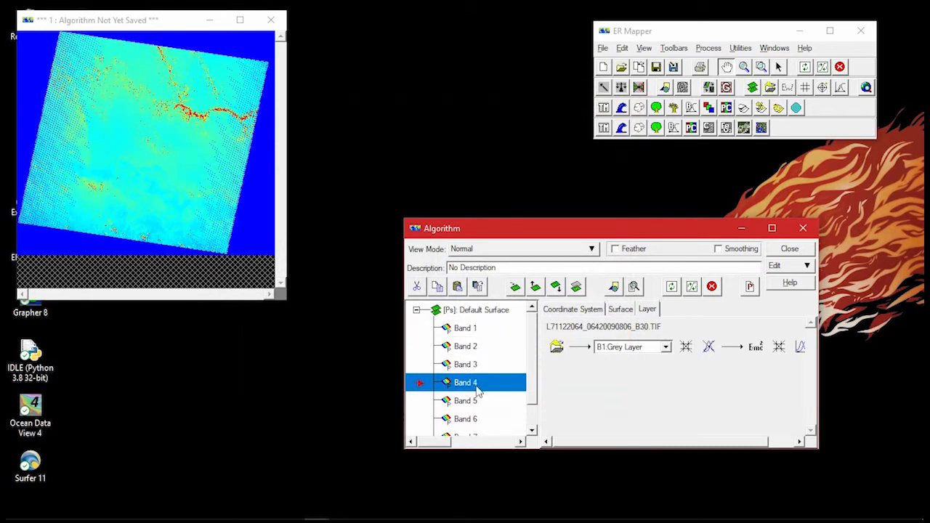
{"action": "left_click", "coordinate": [557, 347]}
{"action": "left_click", "coordinate": [354, 181]}
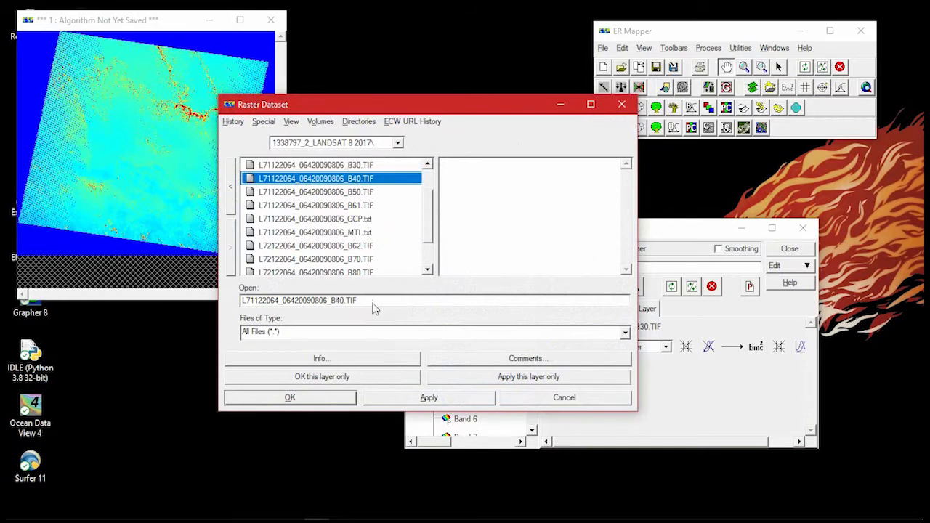
{"action": "left_click", "coordinate": [358, 375]}
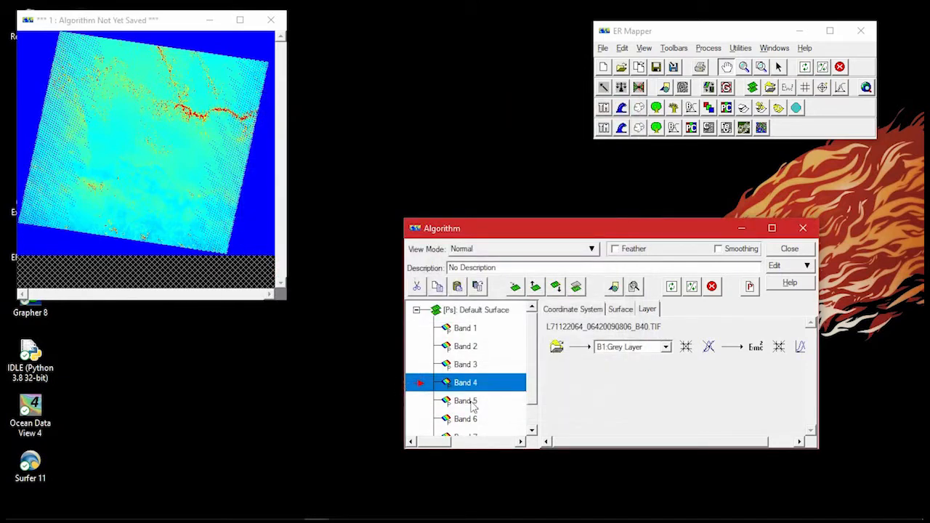
{"action": "left_click", "coordinate": [469, 402]}
{"action": "left_click", "coordinate": [556, 347]}
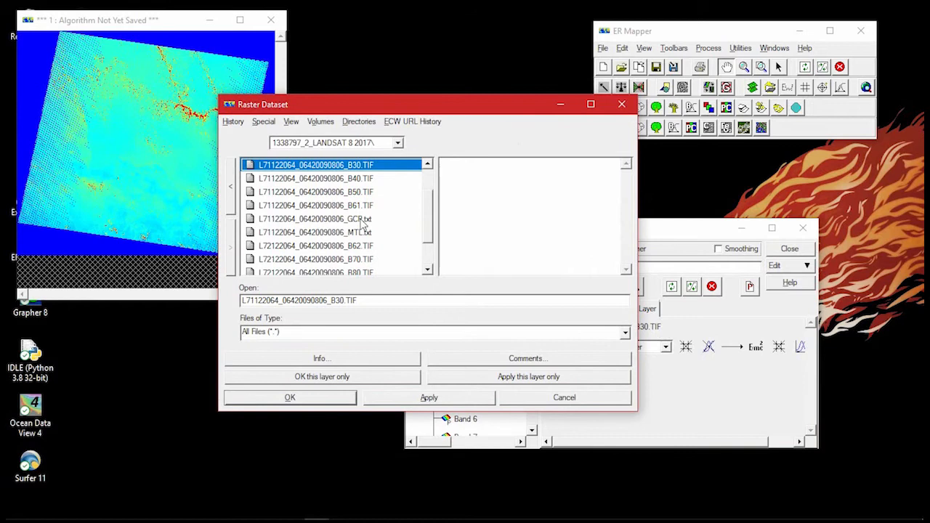
{"action": "left_click", "coordinate": [360, 192]}
{"action": "left_click", "coordinate": [336, 377]}
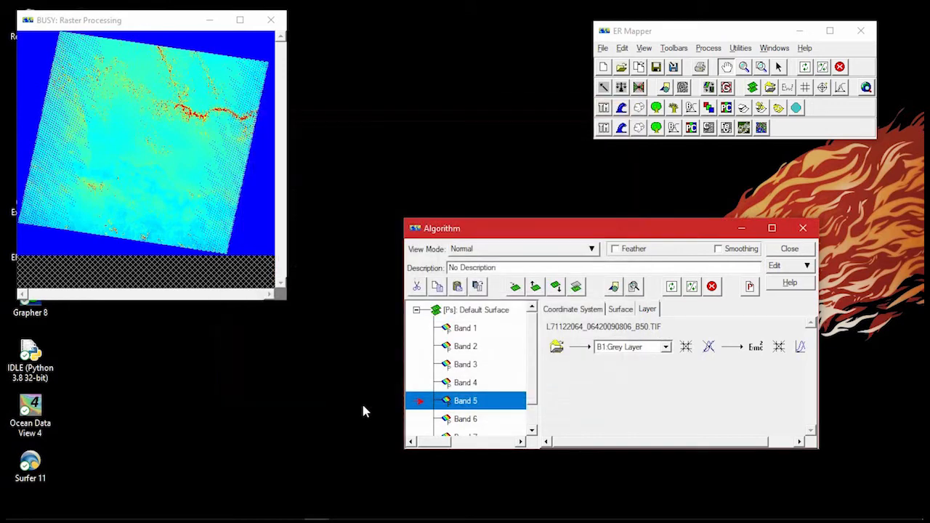
{"action": "scroll", "coordinate": [538, 381], "scroll_direction": "down", "scroll_amount": 1}
{"action": "left_click", "coordinate": [471, 392]}
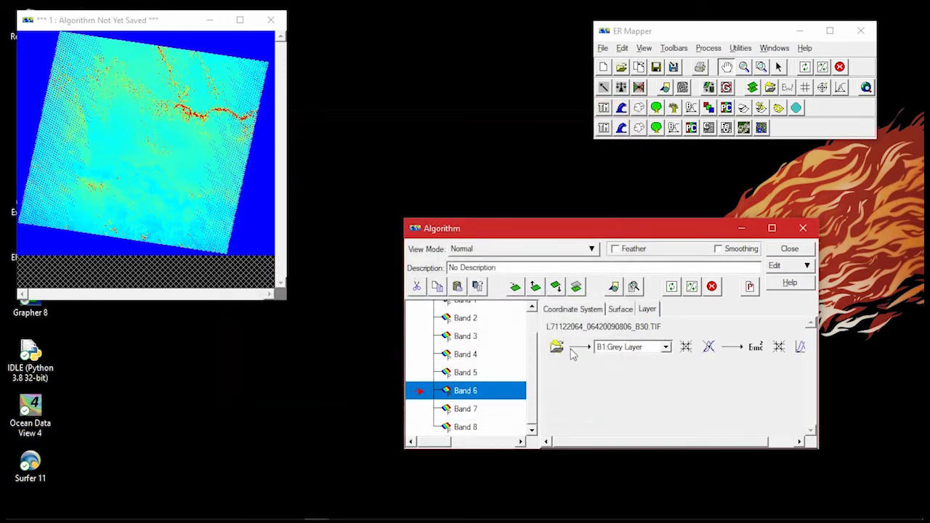
{"action": "left_click", "coordinate": [557, 346]}
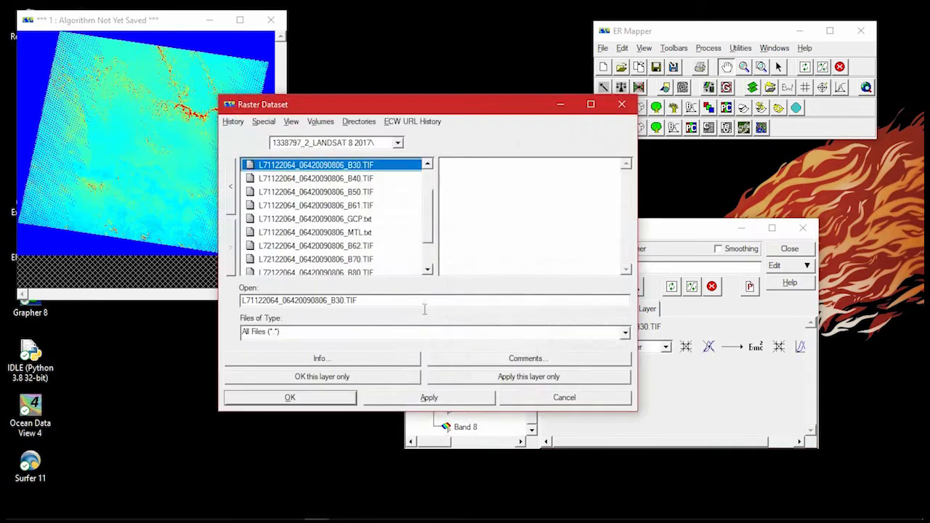
{"action": "left_click", "coordinate": [358, 205]}
{"action": "left_click", "coordinate": [349, 377]}
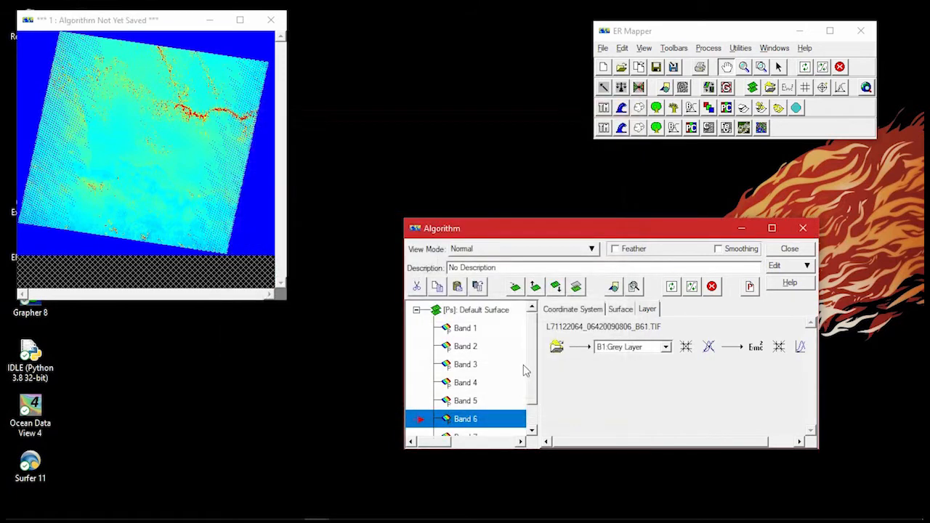
{"action": "scroll", "coordinate": [526, 371], "scroll_direction": "down", "scroll_amount": 1}
{"action": "left_click", "coordinate": [465, 409]}
{"action": "left_click", "coordinate": [557, 347]}
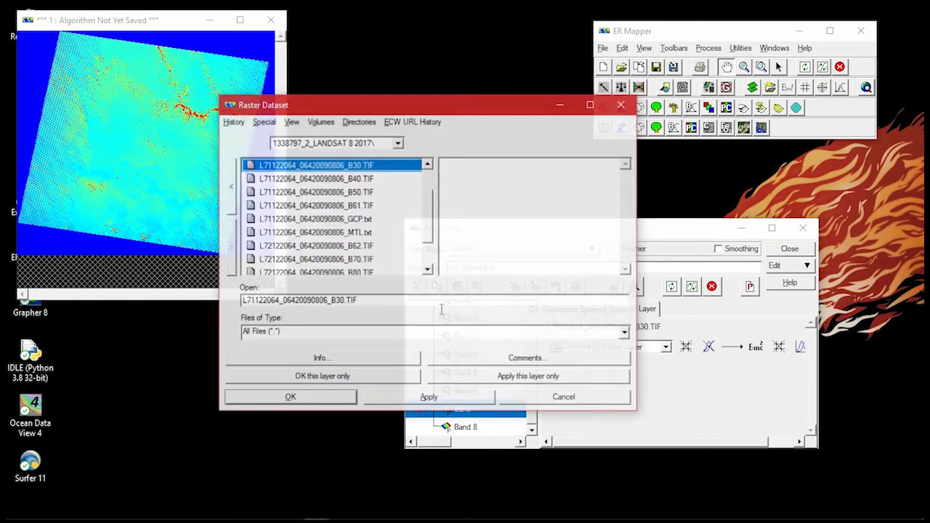
{"action": "scroll", "coordinate": [433, 222], "scroll_direction": "down", "scroll_amount": 1}
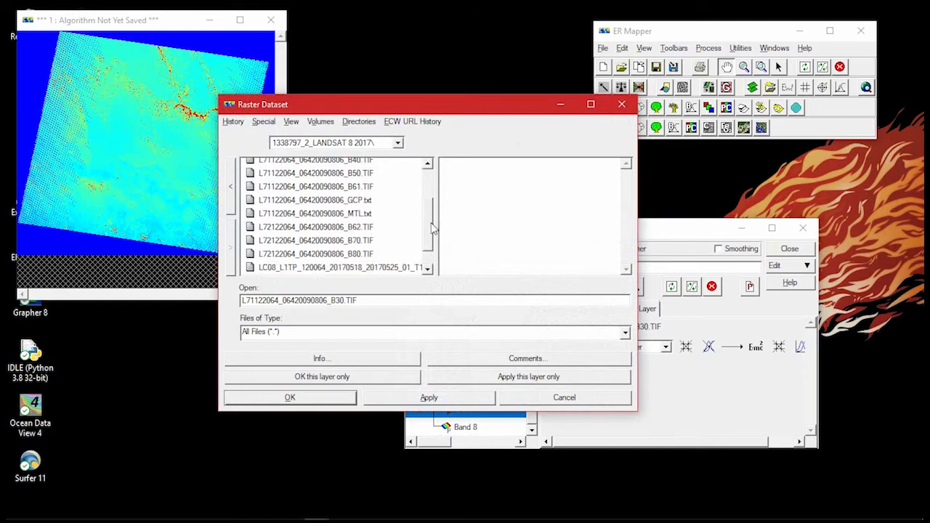
{"action": "left_click", "coordinate": [374, 241]}
{"action": "left_click", "coordinate": [335, 397]}
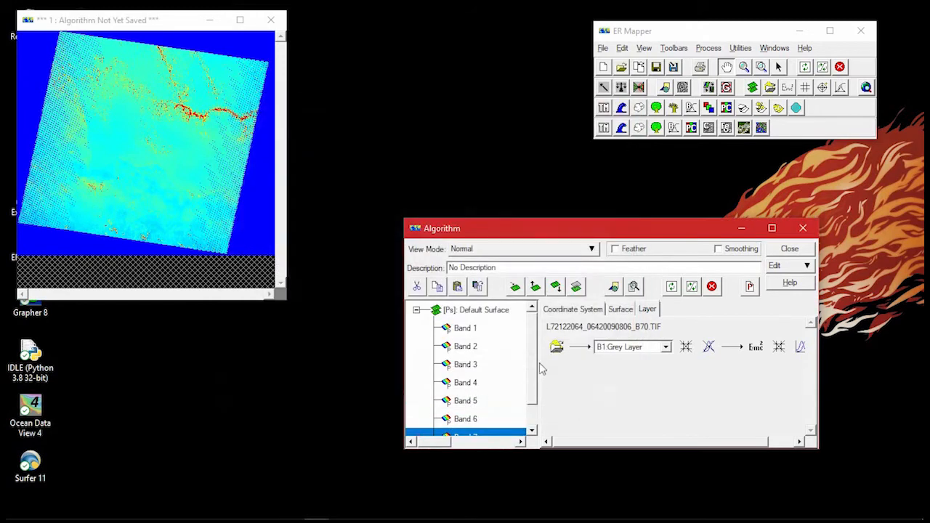
{"action": "scroll", "coordinate": [539, 360], "scroll_direction": "down", "scroll_amount": 1}
{"action": "left_click", "coordinate": [479, 427]}
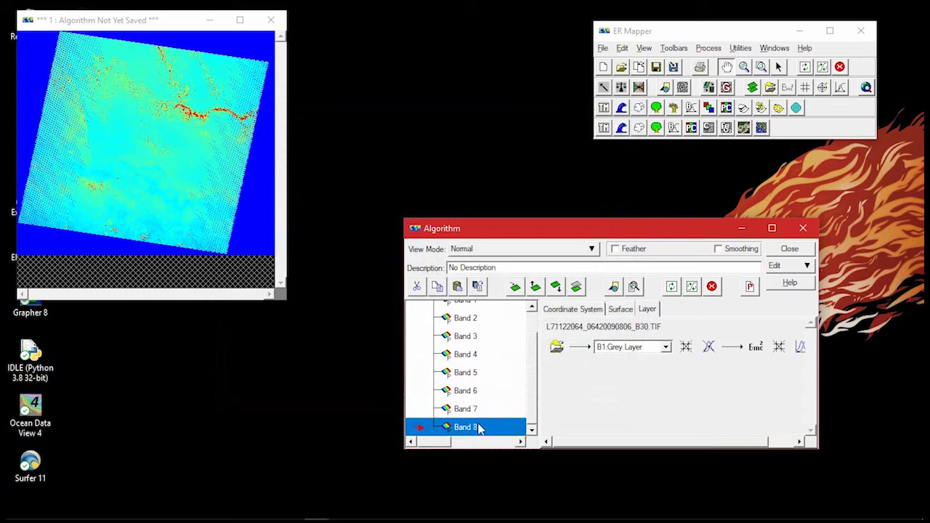
{"action": "left_click", "coordinate": [556, 348]}
{"action": "scroll", "coordinate": [432, 239], "scroll_direction": "down", "scroll_amount": 1}
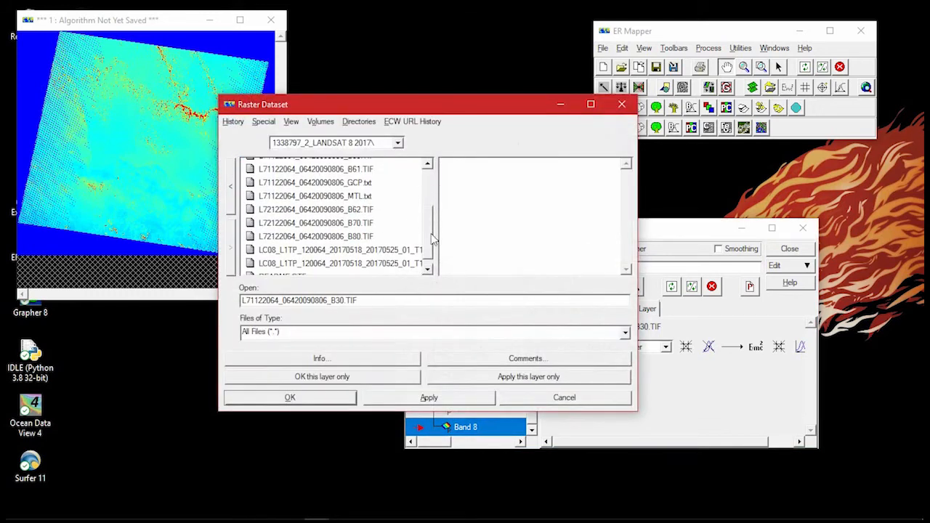
{"action": "left_click", "coordinate": [356, 238]}
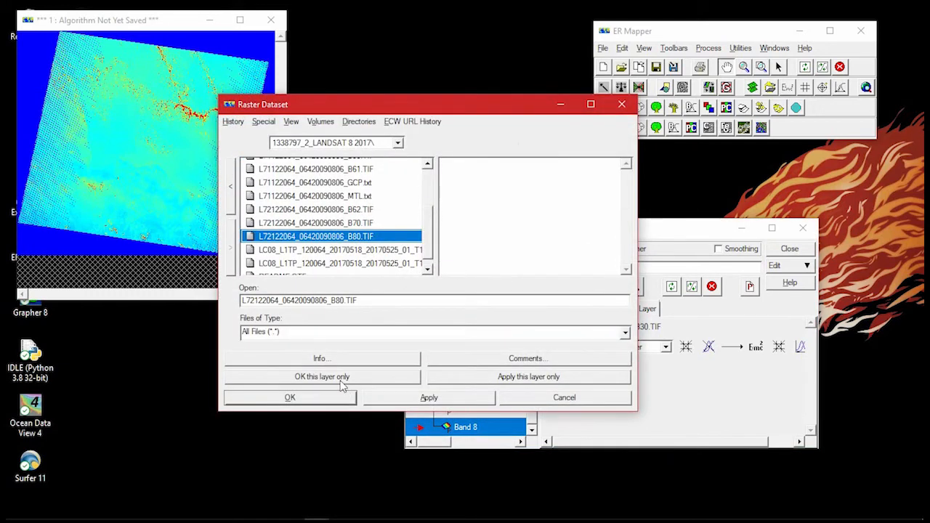
{"action": "left_click", "coordinate": [341, 379]}
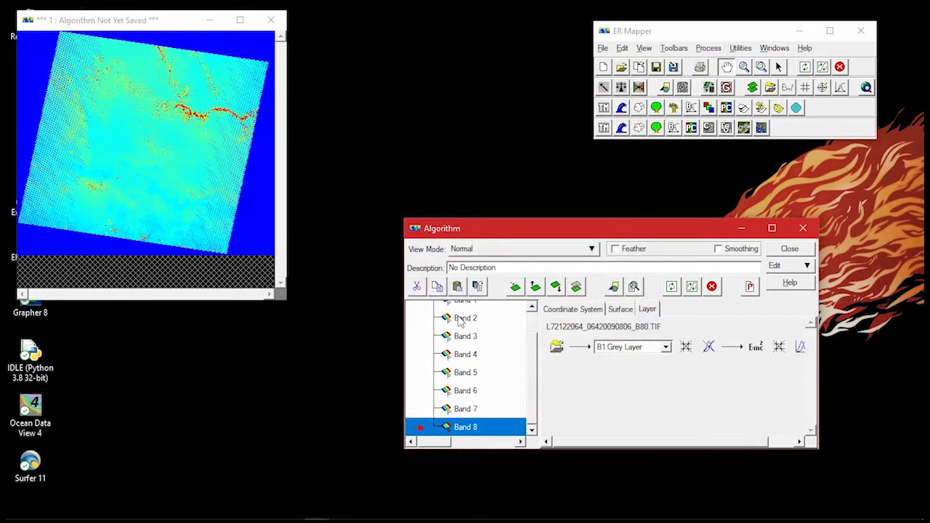
Start saving the combined bands as an ER Mapper Raster Dataset named Penggabungan in the Data satelit 2005 2009 folder.
{"action": "left_click_drag", "start_coordinate": [532, 373], "coordinate": [538, 335]}
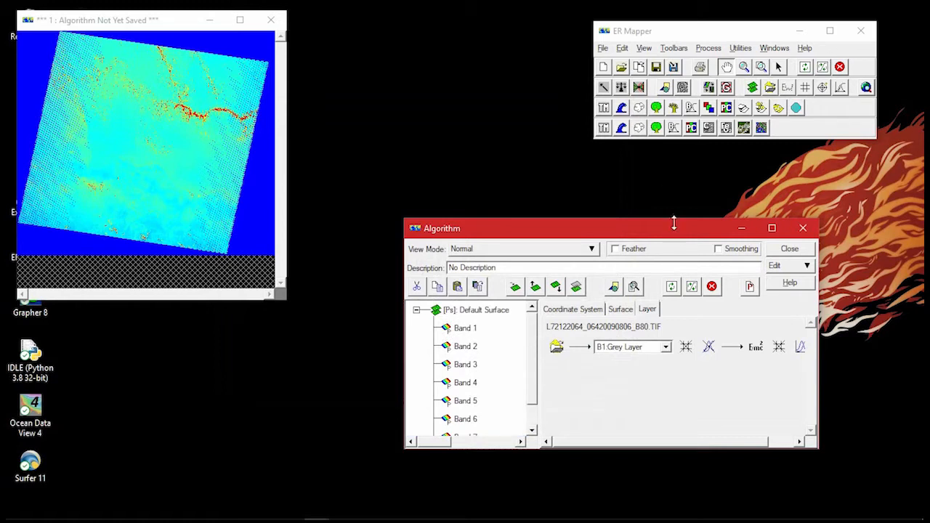
{"action": "left_click", "coordinate": [604, 48]}
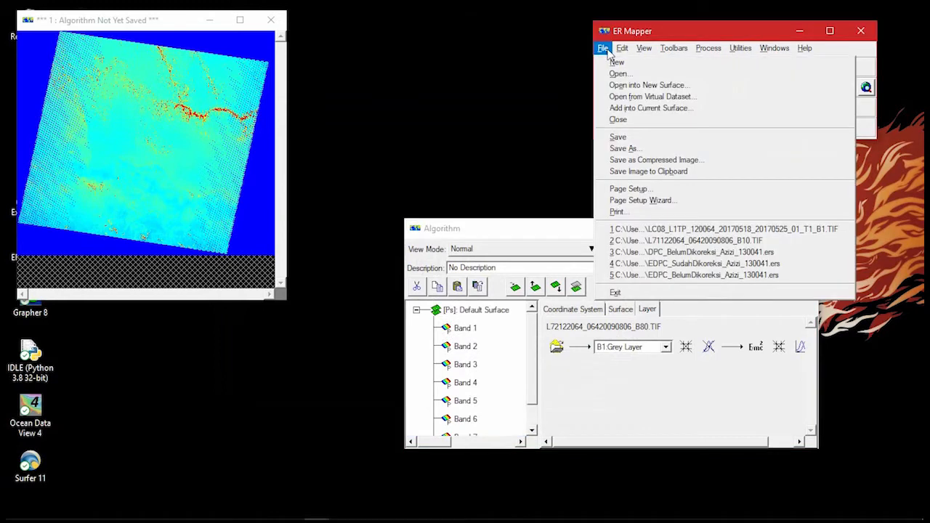
{"action": "left_click", "coordinate": [623, 148]}
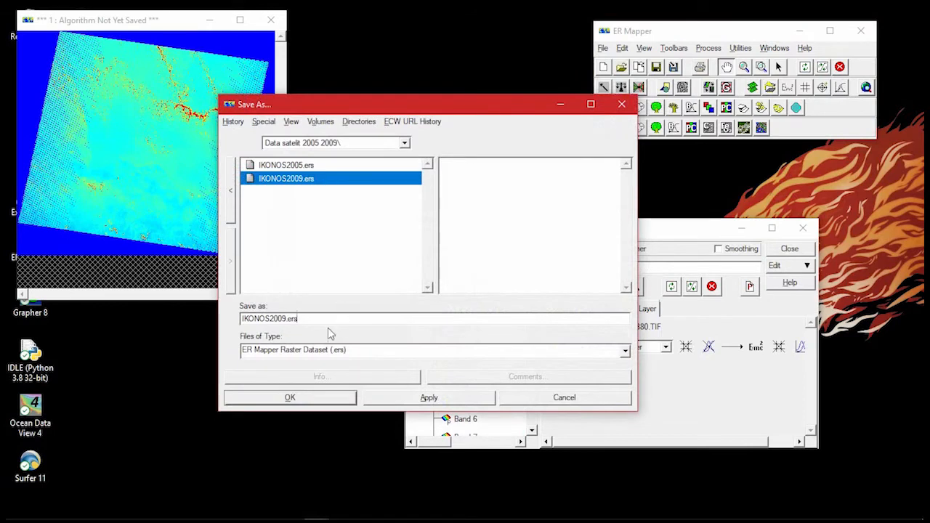
{"action": "left_click_drag", "start_coordinate": [318, 318], "coordinate": [191, 324]}
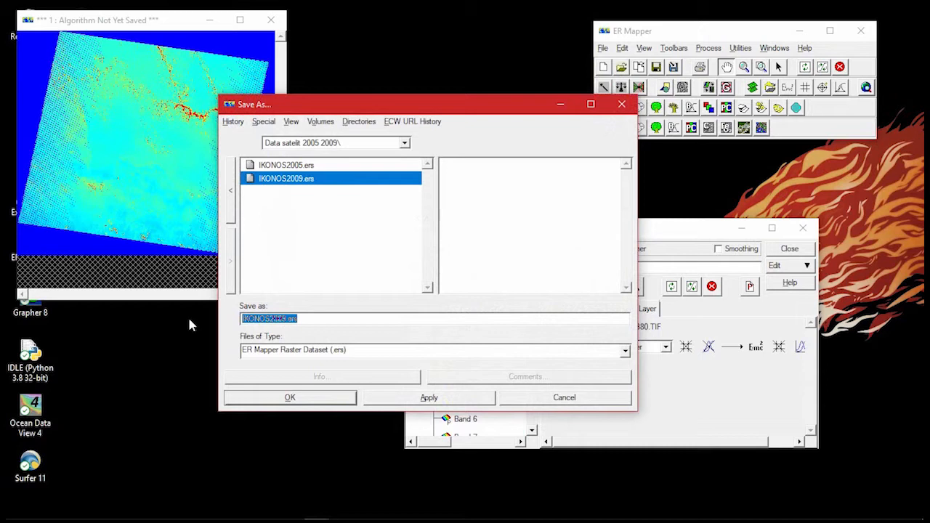
{"action": "type", "text": "Pe"}
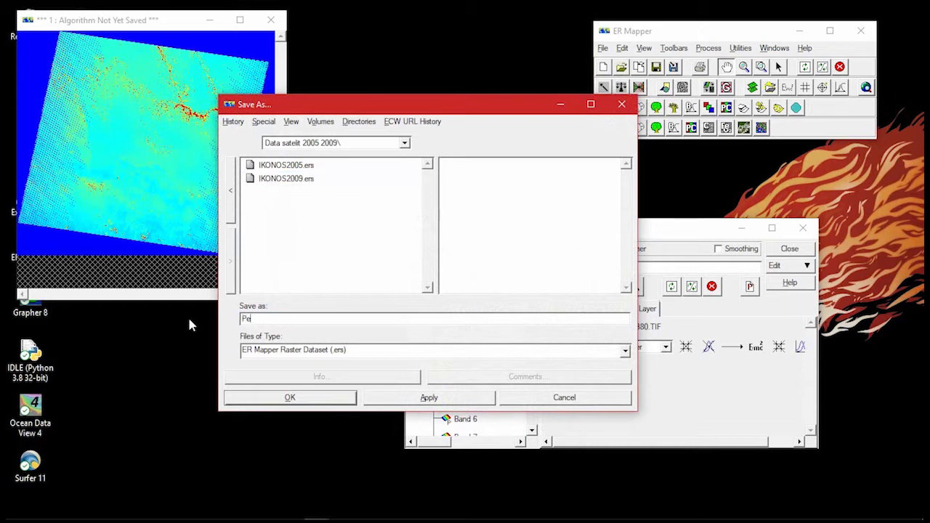
{"action": "type", "text": "nggabungan"}
{"action": "left_click", "coordinate": [322, 401]}
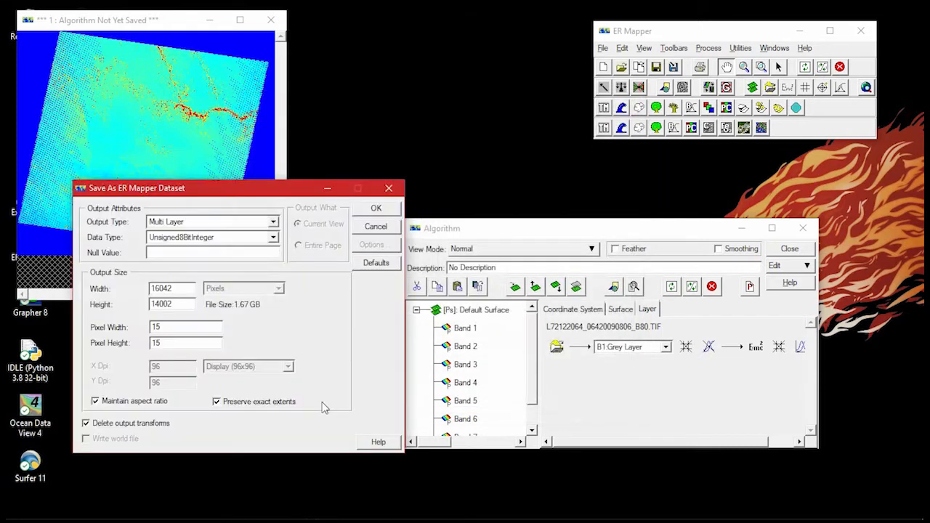
Set the output data type to Unsigned16BitInteger and write the multi-layer dataset.
{"action": "left_click", "coordinate": [274, 239]}
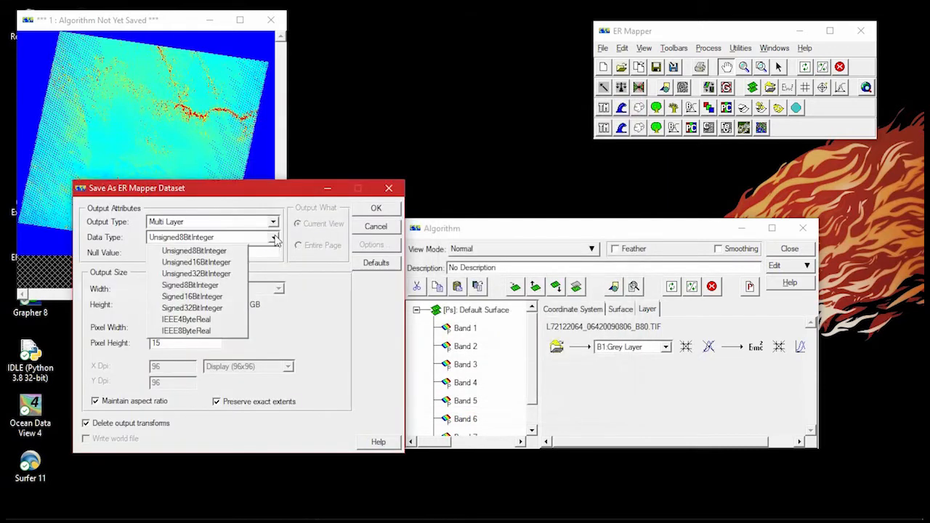
{"action": "left_click", "coordinate": [243, 260]}
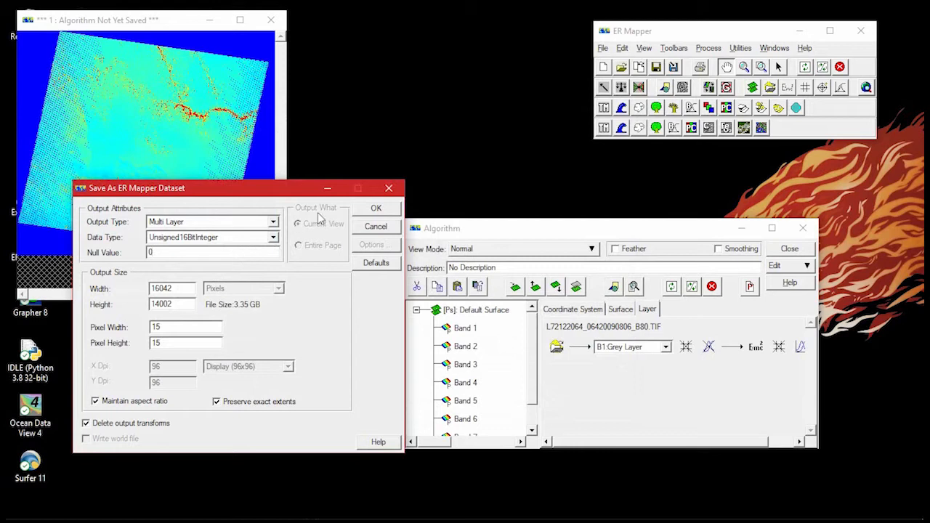
{"action": "left_click", "coordinate": [370, 209]}
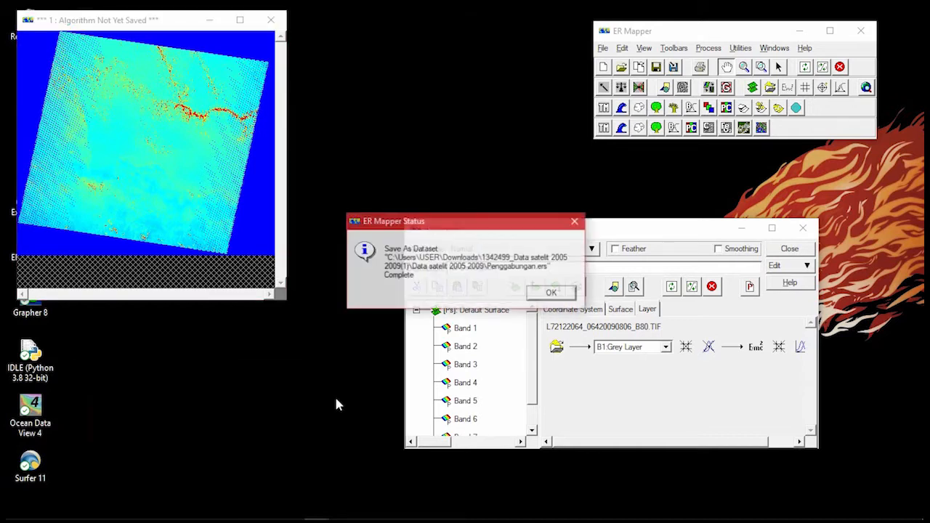
{"action": "left_click", "coordinate": [552, 293]}
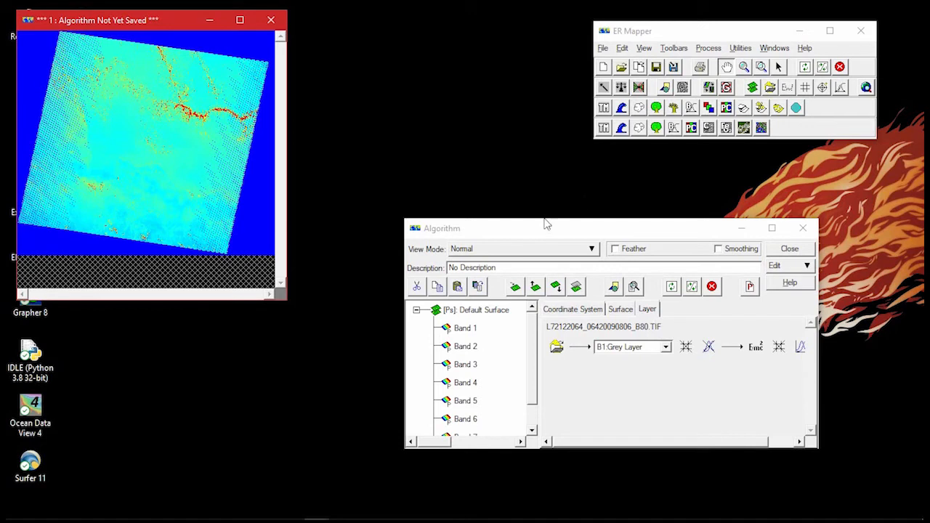
Close the current algorithm and its image window, and open a new empty algorithm.
{"action": "left_click", "coordinate": [620, 239]}
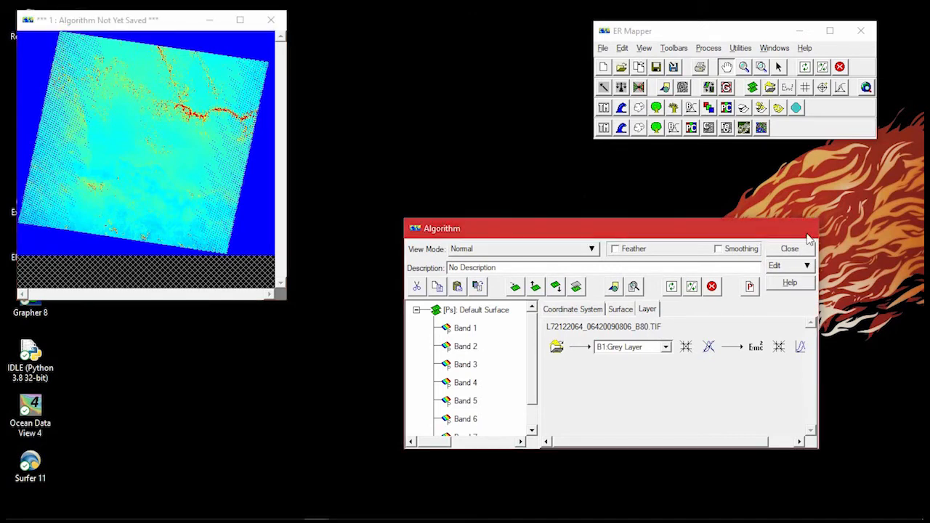
{"action": "left_click", "coordinate": [803, 228]}
{"action": "left_click", "coordinate": [272, 19]}
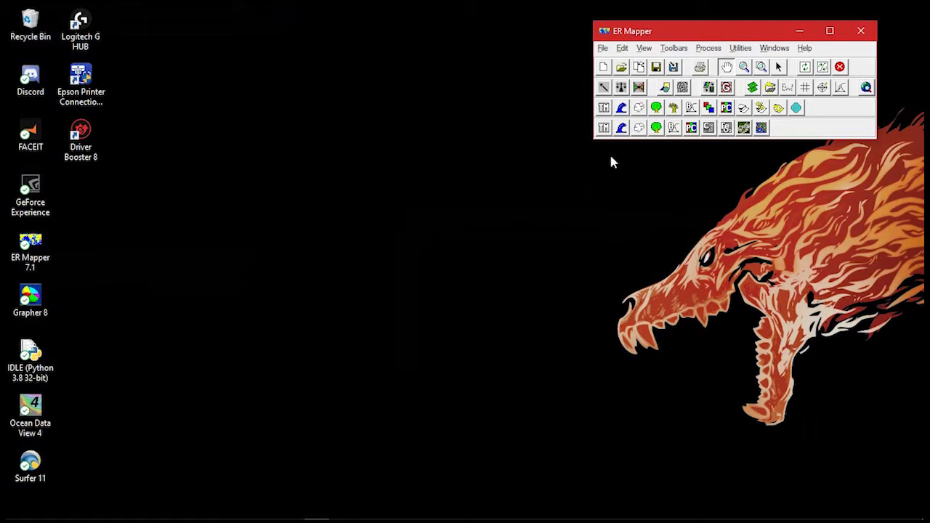
{"action": "left_click", "coordinate": [756, 89]}
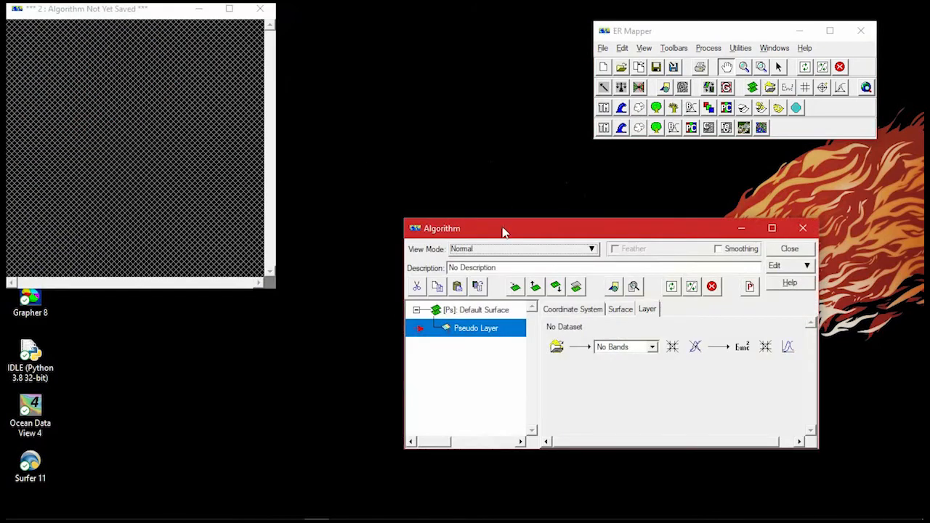
{"action": "left_click", "coordinate": [557, 346]}
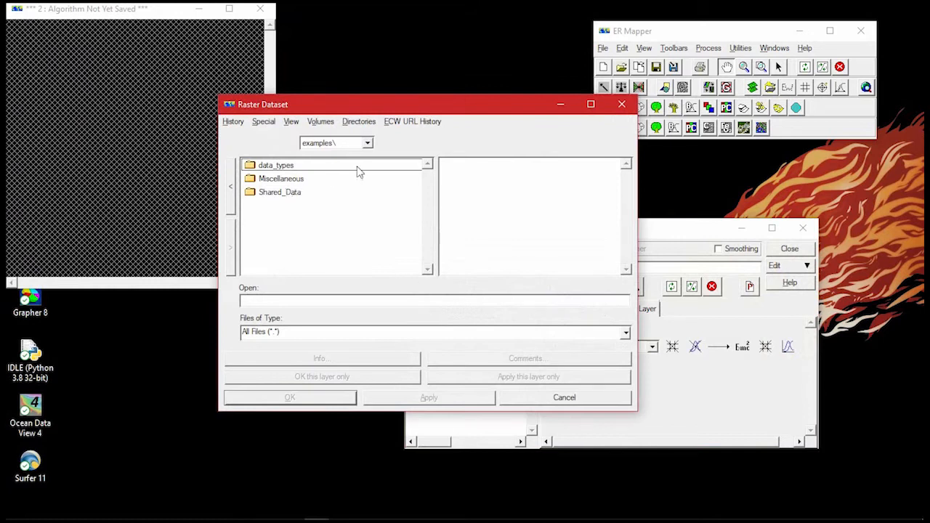
{"action": "left_click", "coordinate": [368, 143]}
{"action": "left_click", "coordinate": [349, 154]}
{"action": "double_click", "coordinate": [320, 255]}
{"action": "double_click", "coordinate": [277, 179]}
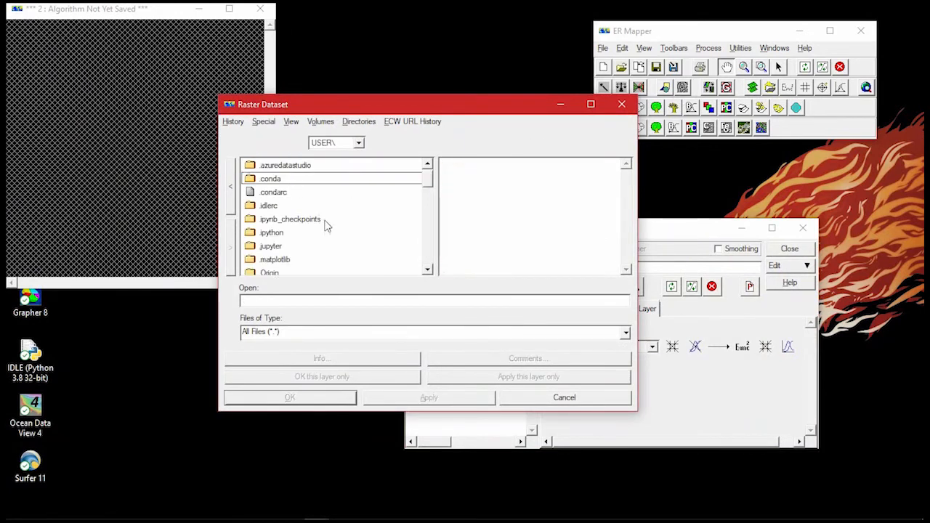
{"action": "key", "text": "d"}
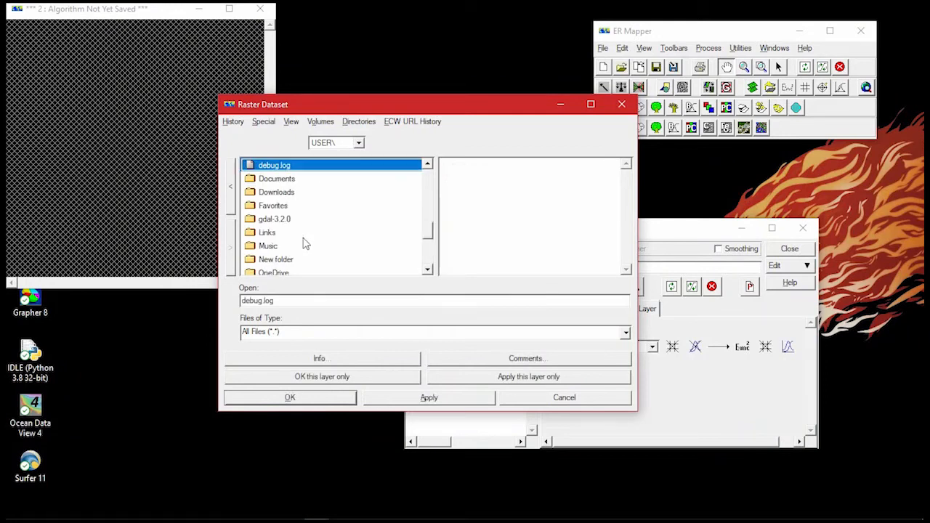
{"action": "double_click", "coordinate": [288, 191]}
{"action": "key", "text": "s"}
{"action": "key", "text": "s"}
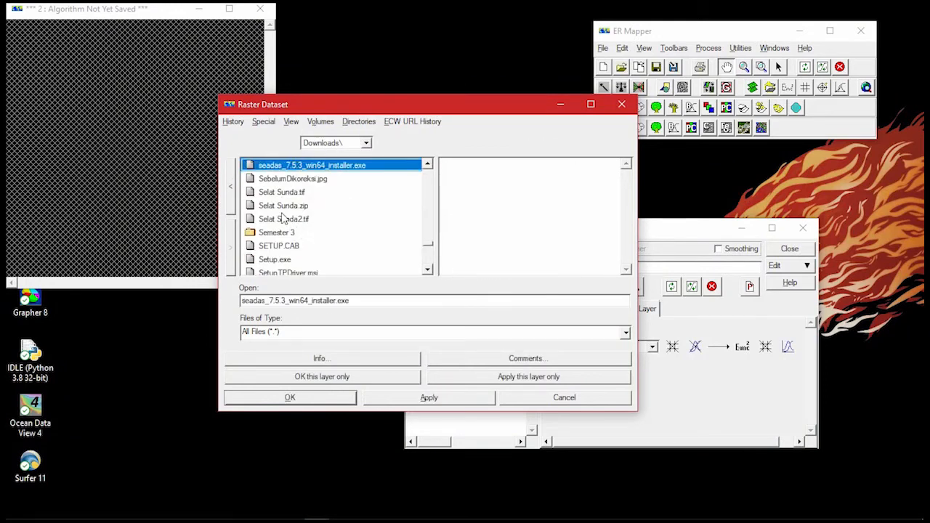
{"action": "left_click", "coordinate": [282, 232]}
{"action": "double_click", "coordinate": [282, 232]}
{"action": "double_click", "coordinate": [273, 235]}
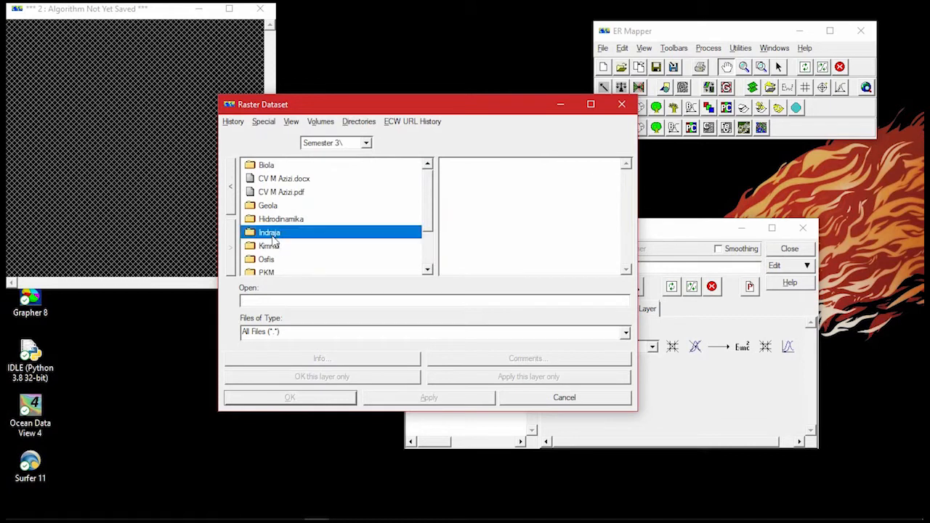
{"action": "double_click", "coordinate": [287, 247]}
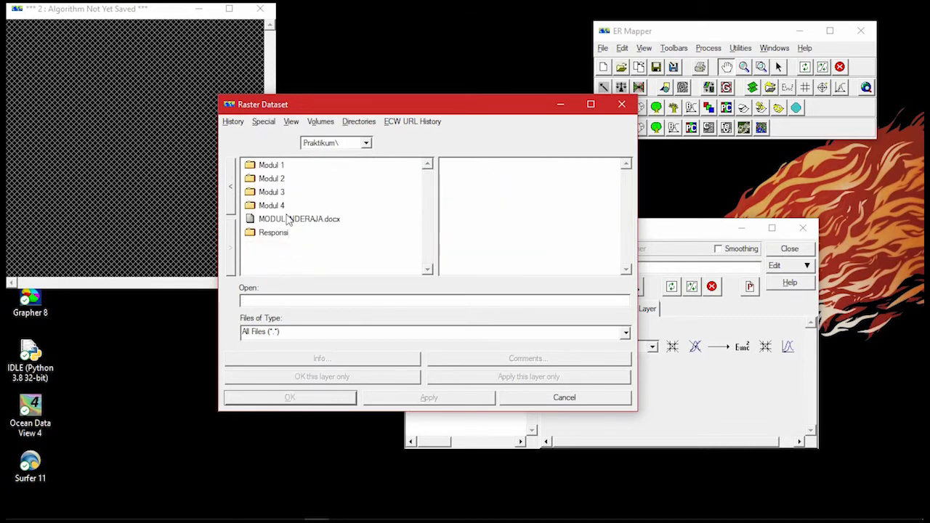
{"action": "double_click", "coordinate": [282, 235]}
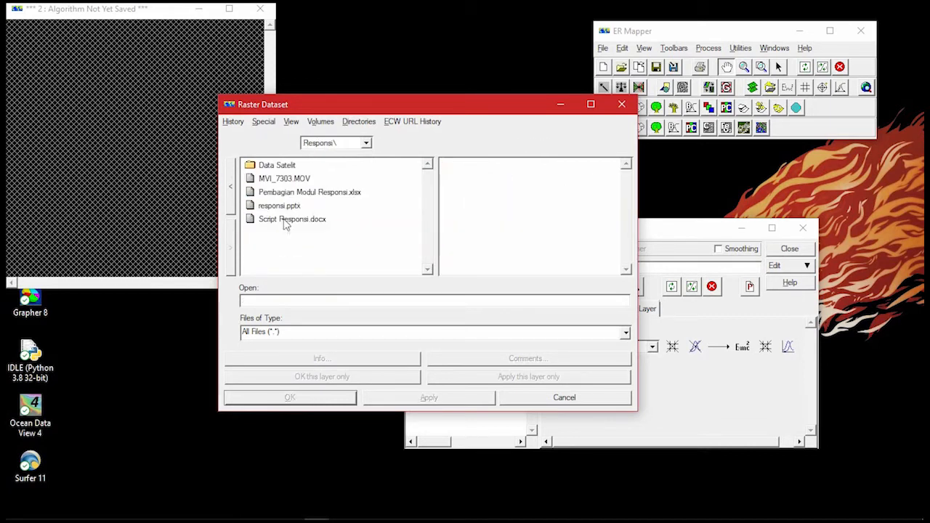
{"action": "double_click", "coordinate": [292, 166]}
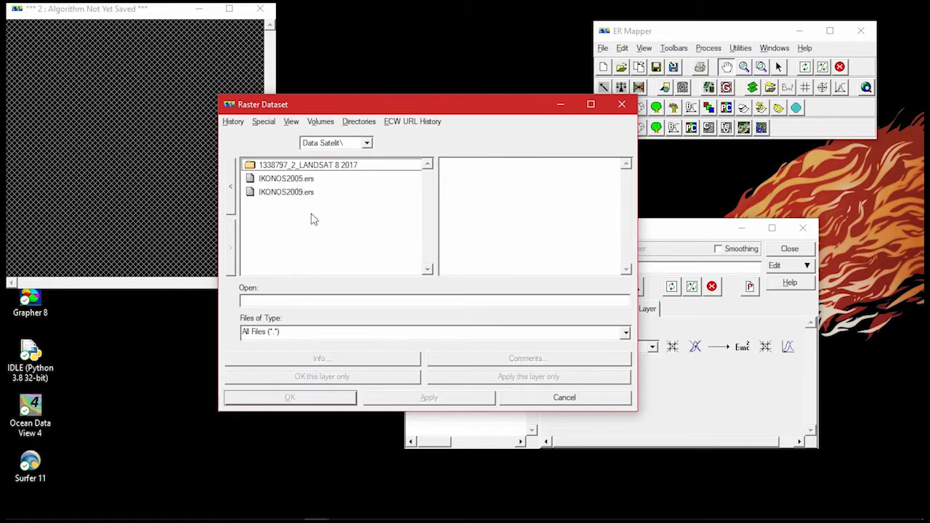
{"action": "double_click", "coordinate": [321, 167]}
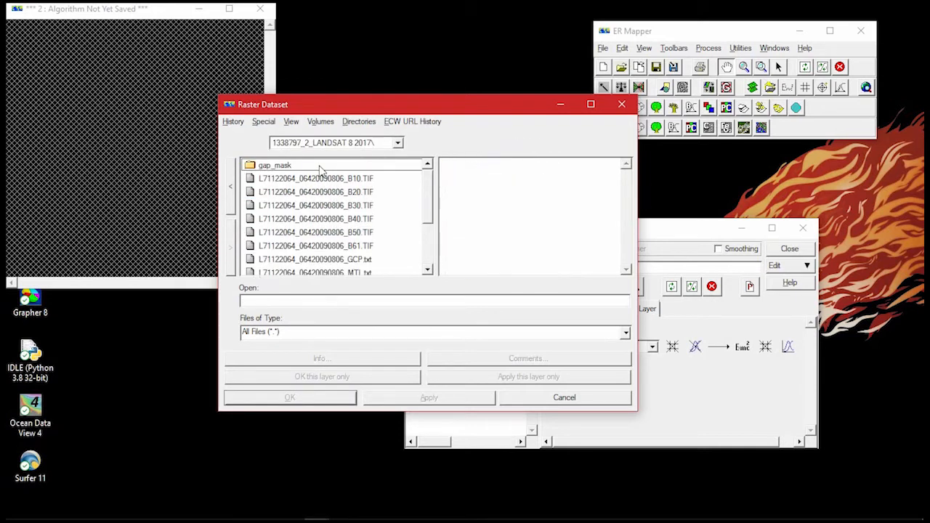
{"action": "mouse_move", "coordinate": [429, 186]}
{"action": "left_mouse_down"}
{"action": "mouse_move", "coordinate": [432, 247]}
{"action": "mouse_move", "coordinate": [435, 191]}
{"action": "left_mouse_up"}
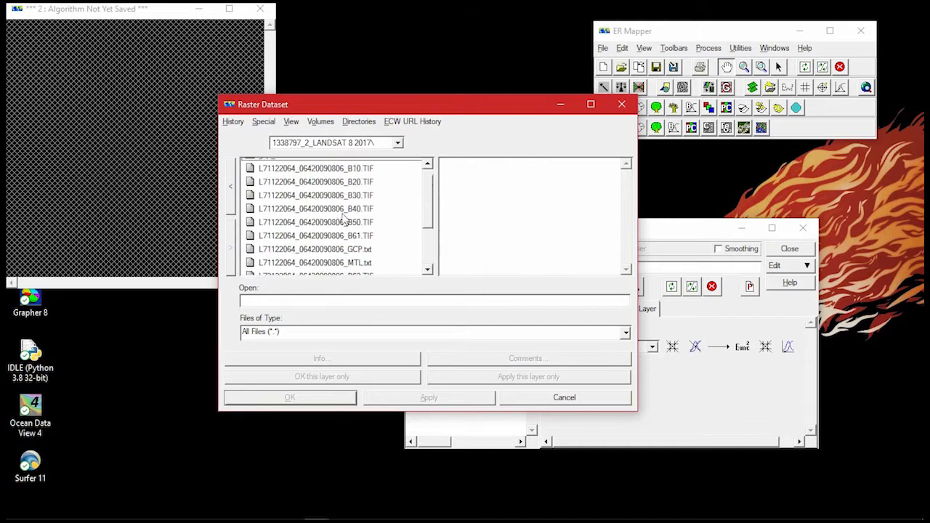
{"action": "left_click", "coordinate": [398, 143]}
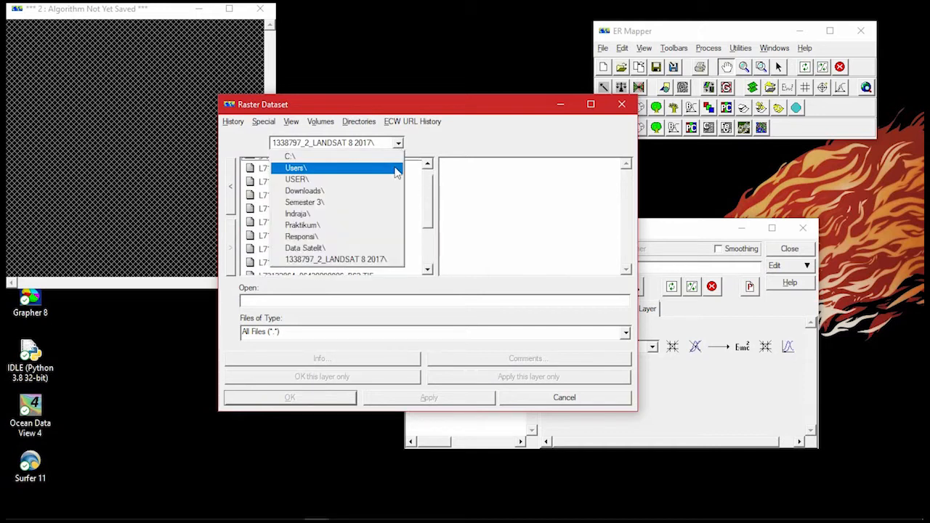
{"action": "left_click", "coordinate": [321, 240]}
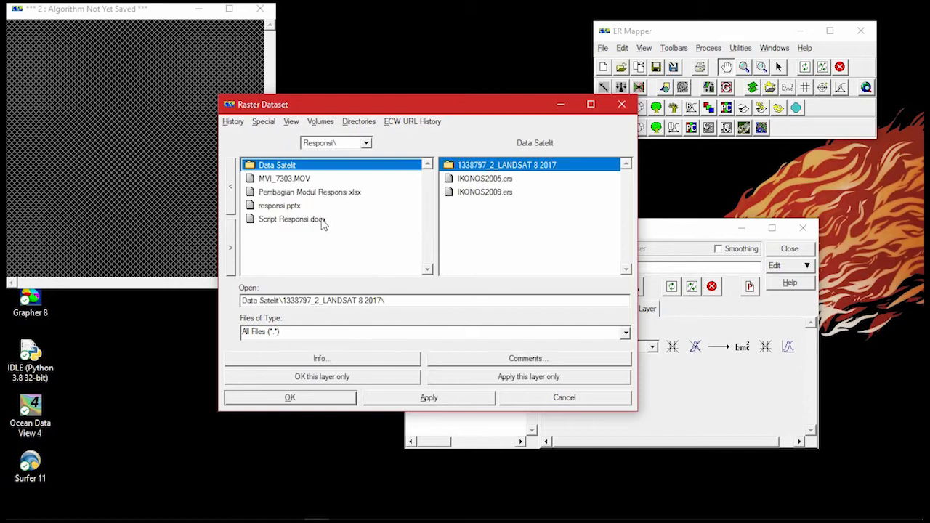
{"action": "double_click", "coordinate": [307, 169]}
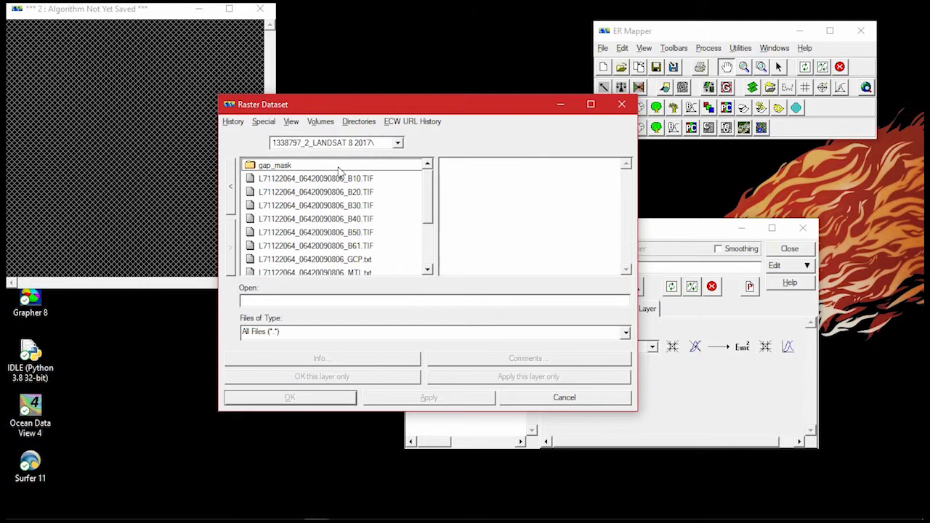
{"action": "left_click", "coordinate": [398, 143]}
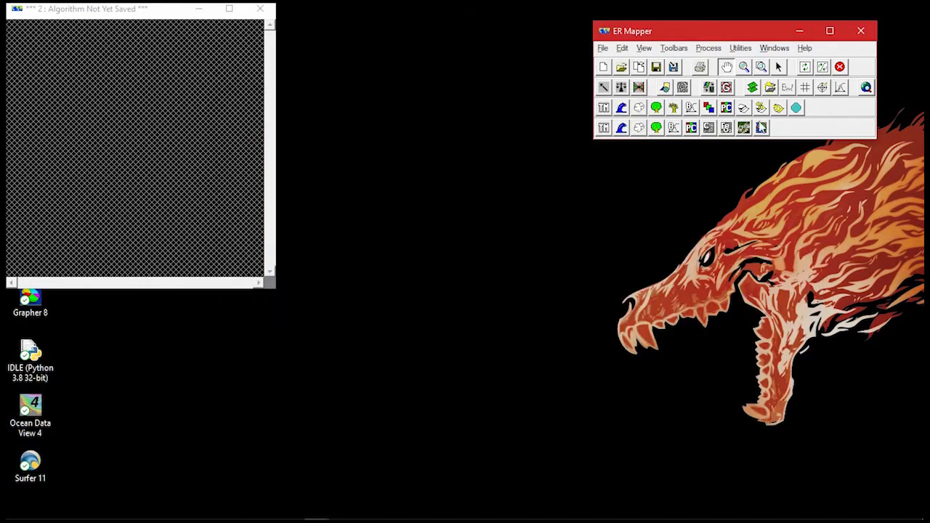
Load Penggabungan.ers into the empty image window, show its algorithm and display it as an RGB 321 composite.
{"action": "left_click", "coordinate": [767, 86]}
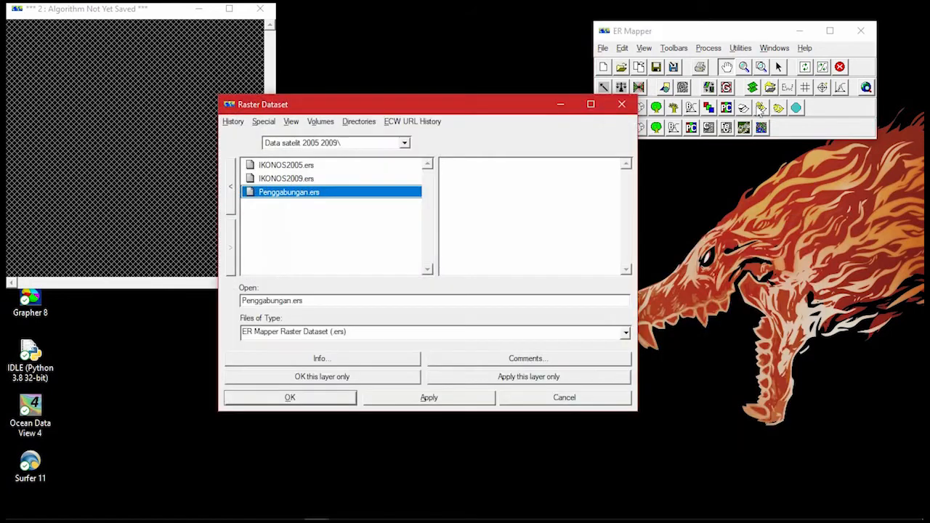
{"action": "left_click", "coordinate": [341, 398]}
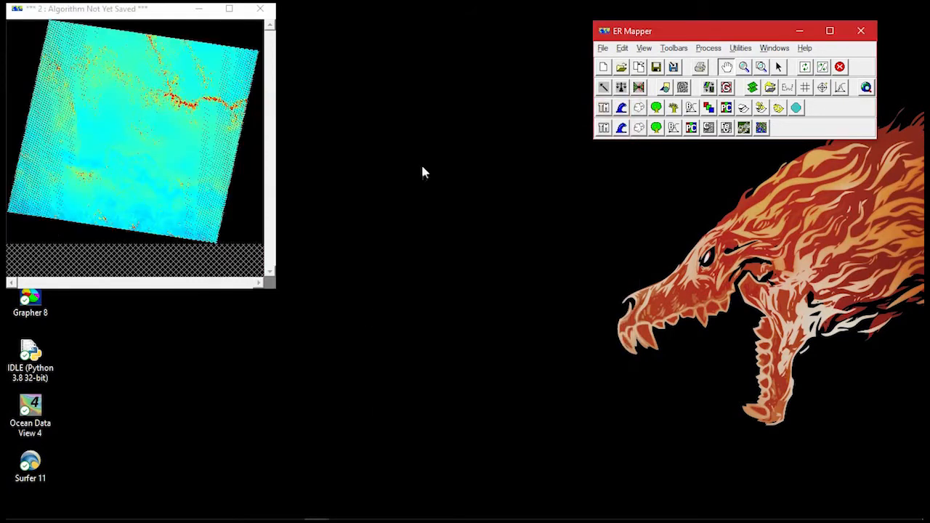
{"action": "left_click", "coordinate": [752, 88]}
{"action": "left_click_drag", "start_coordinate": [601, 226], "coordinate": [510, 210]}
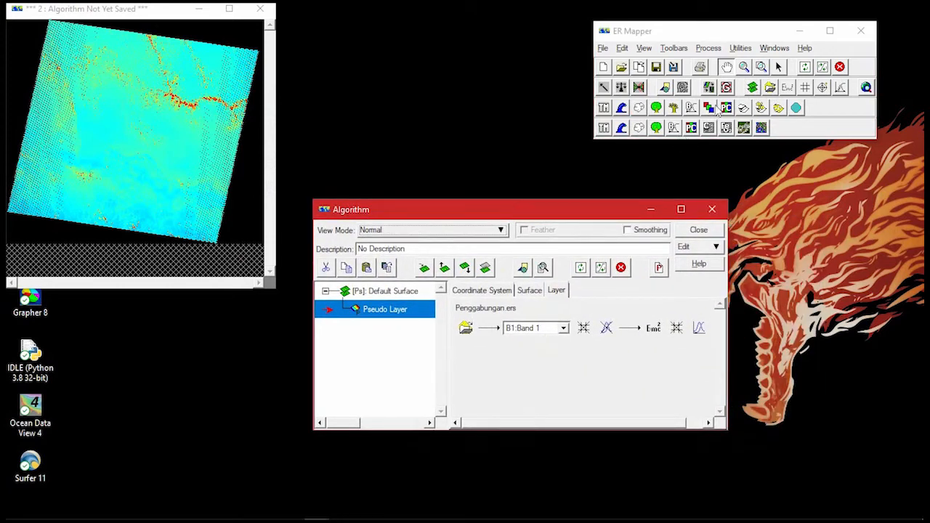
{"action": "left_click", "coordinate": [709, 109]}
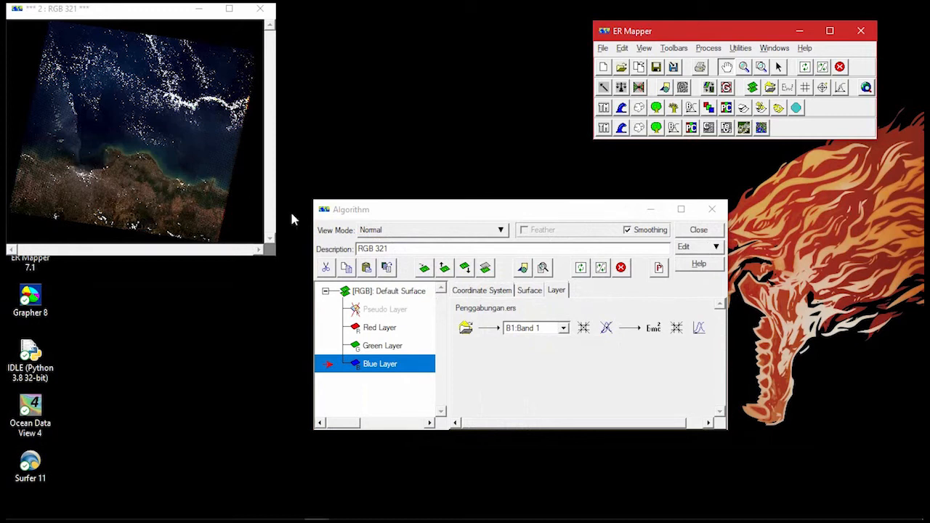
Delete the Pseudo Layer from the Penggabungan.ers RGB 321 algorithm and reposition the image and Algorithm windows.
{"action": "left_click", "coordinate": [387, 317]}
{"action": "left_click", "coordinate": [324, 266]}
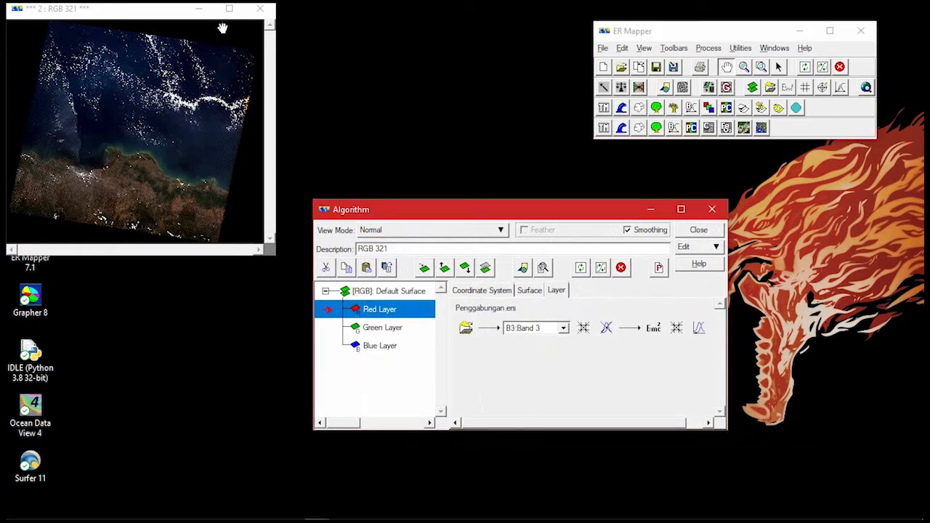
{"action": "left_click_drag", "start_coordinate": [127, 16], "coordinate": [143, 59]}
{"action": "mouse_move", "coordinate": [507, 213]}
{"action": "left_mouse_down"}
{"action": "mouse_move", "coordinate": [500, 190]}
{"action": "mouse_move", "coordinate": [513, 199]}
{"action": "left_mouse_up"}
Start saving the RGB 321 image as an ER Mapper Raster Dataset named Penajaman in the Data satelit 2005 2009 folder.
{"action": "left_click", "coordinate": [603, 48]}
{"action": "left_click", "coordinate": [603, 48]}
{"action": "left_click", "coordinate": [603, 48]}
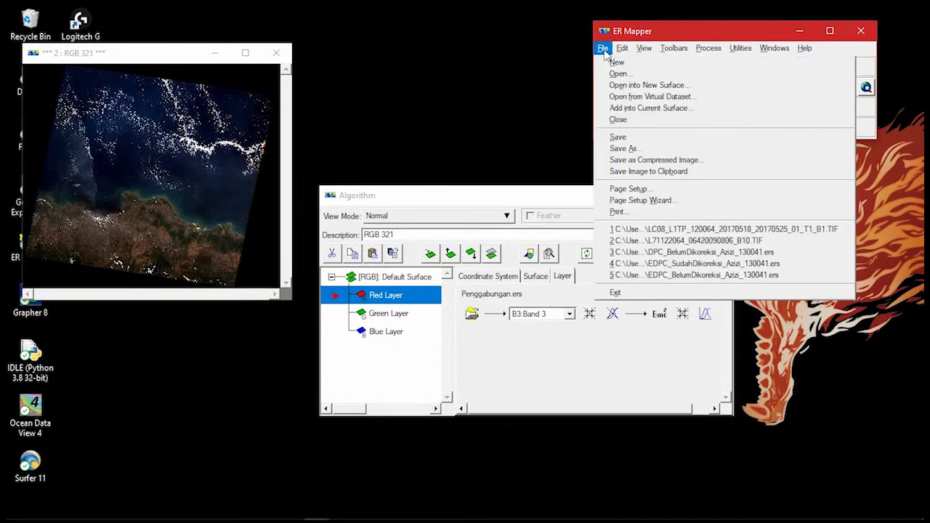
{"action": "left_click", "coordinate": [624, 148]}
{"action": "left_click", "coordinate": [330, 325]}
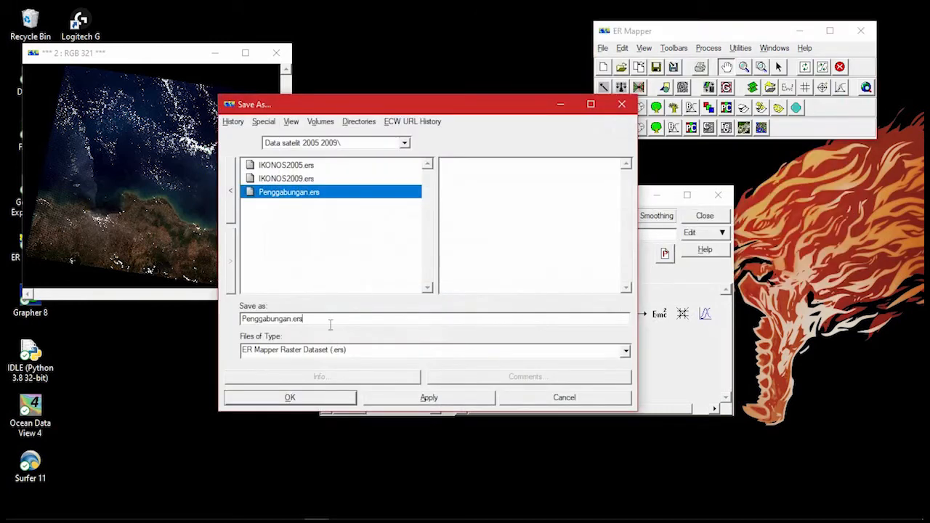
{"action": "left_click_drag", "start_coordinate": [315, 320], "coordinate": [179, 317]}
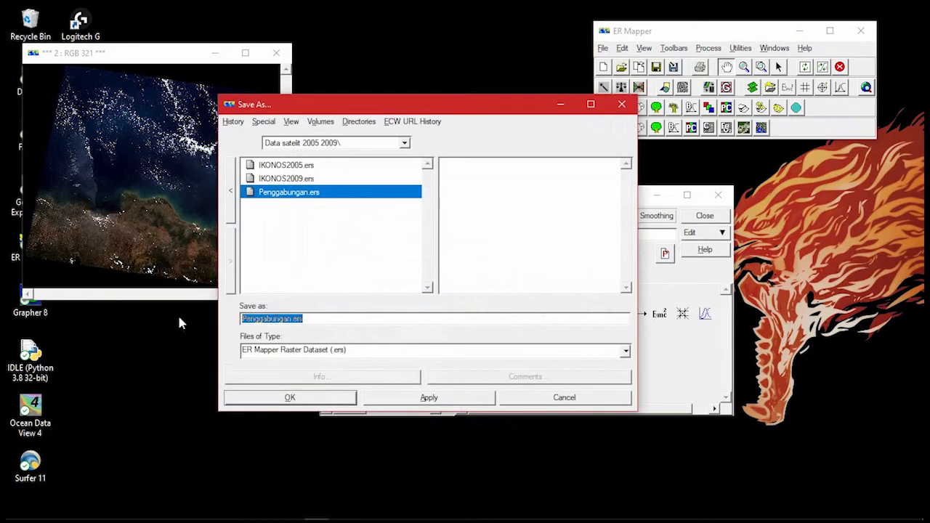
{"action": "type", "text": "Penajaman"}
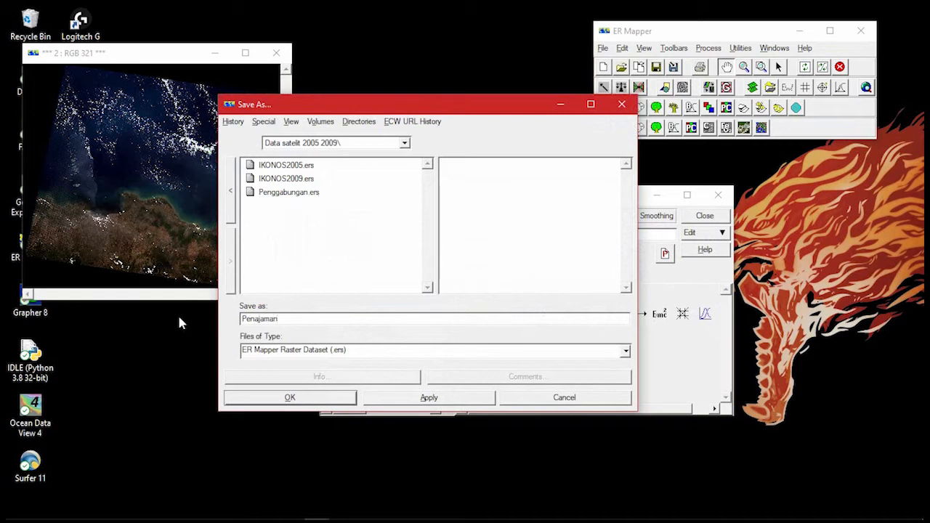
{"action": "left_click", "coordinate": [306, 401]}
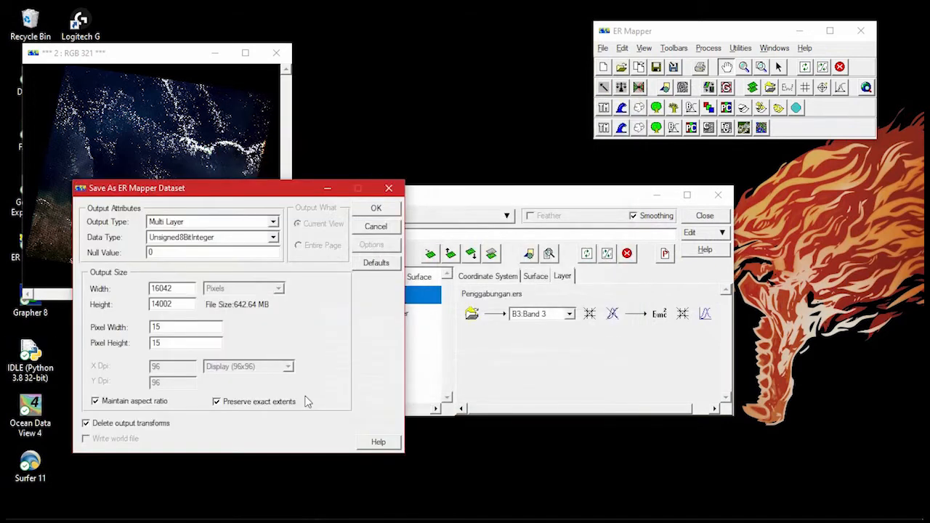
Set the output data type of Penajaman to Unsigned16BitInteger and write the multi-layer dataset.
{"action": "left_click", "coordinate": [259, 239]}
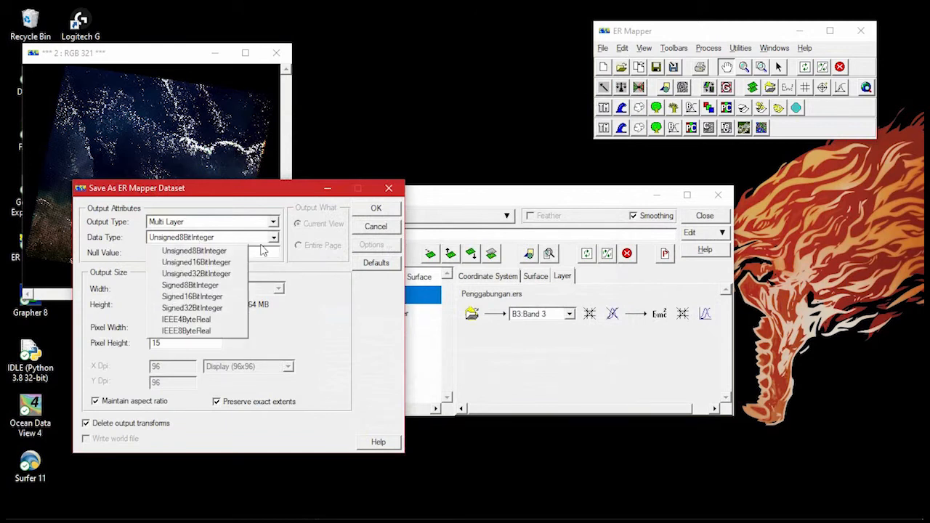
{"action": "left_click", "coordinate": [225, 263]}
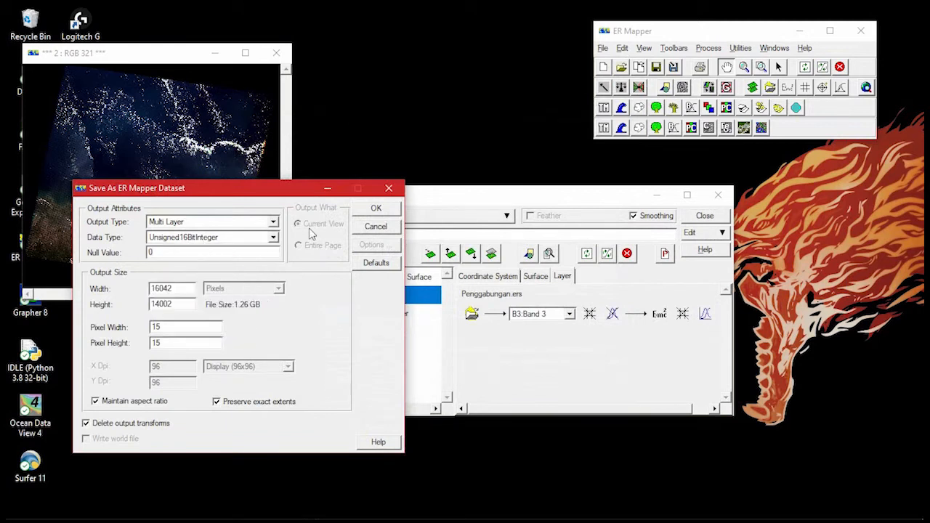
{"action": "left_click", "coordinate": [376, 211]}
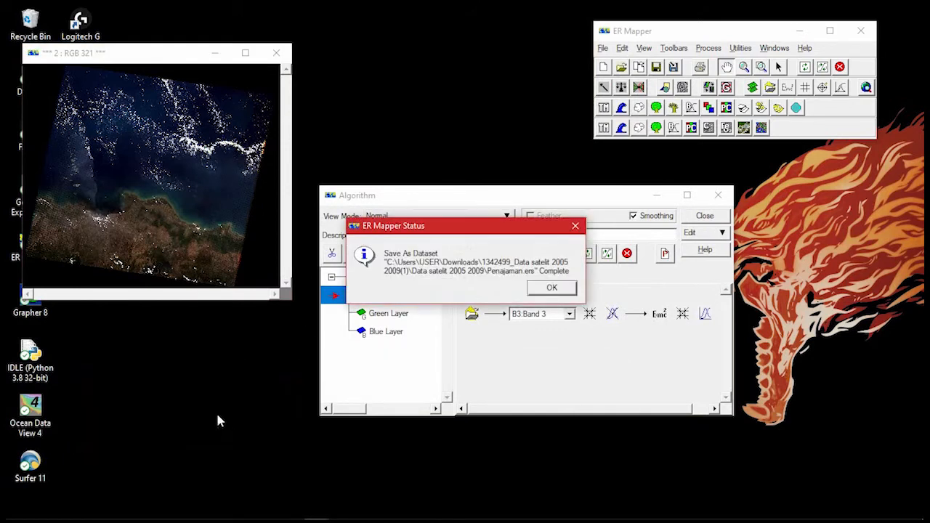
{"action": "left_click", "coordinate": [556, 289]}
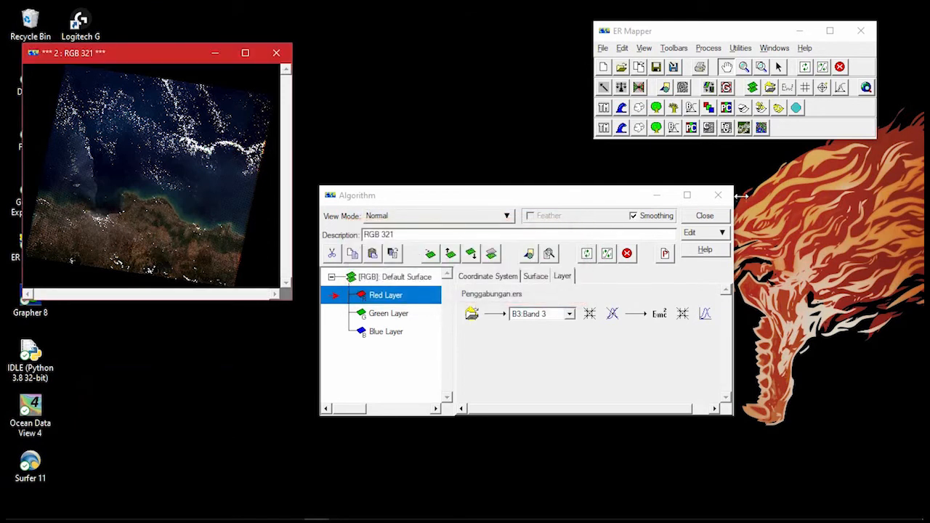
Close the Penggabungan.ers algorithm and its image window, and open a new empty algorithm.
{"action": "left_click", "coordinate": [719, 195]}
{"action": "left_click", "coordinate": [277, 52]}
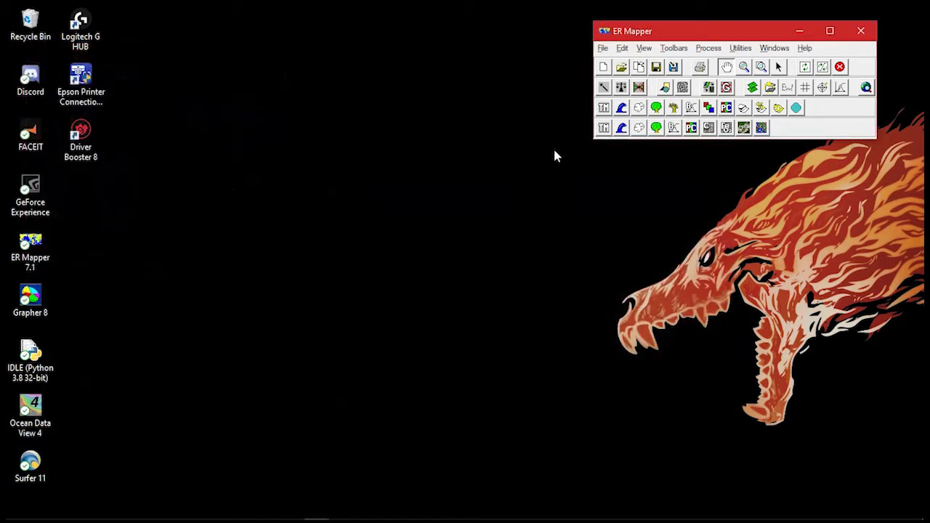
{"action": "left_click", "coordinate": [753, 88]}
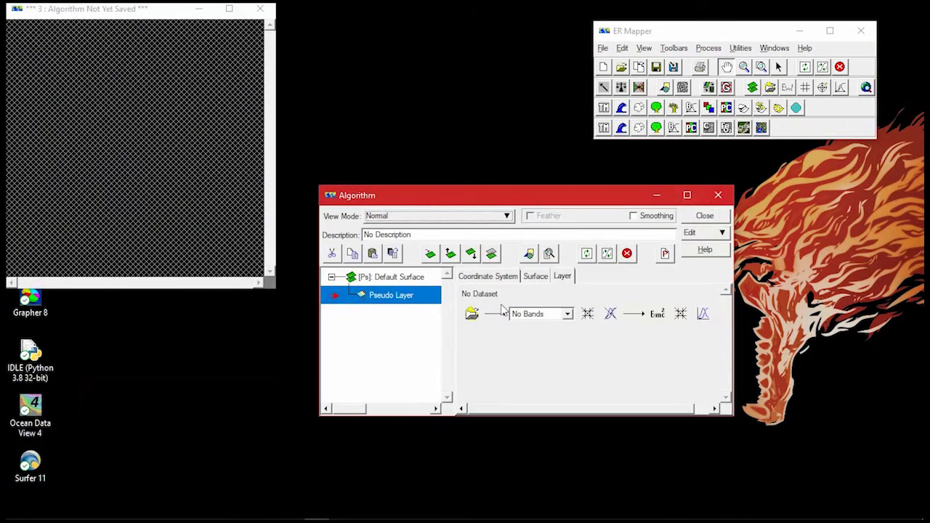
Load Penajaman.ers into the empty algorithm and display it as an RGB 321 composite.
{"action": "left_click", "coordinate": [470, 317]}
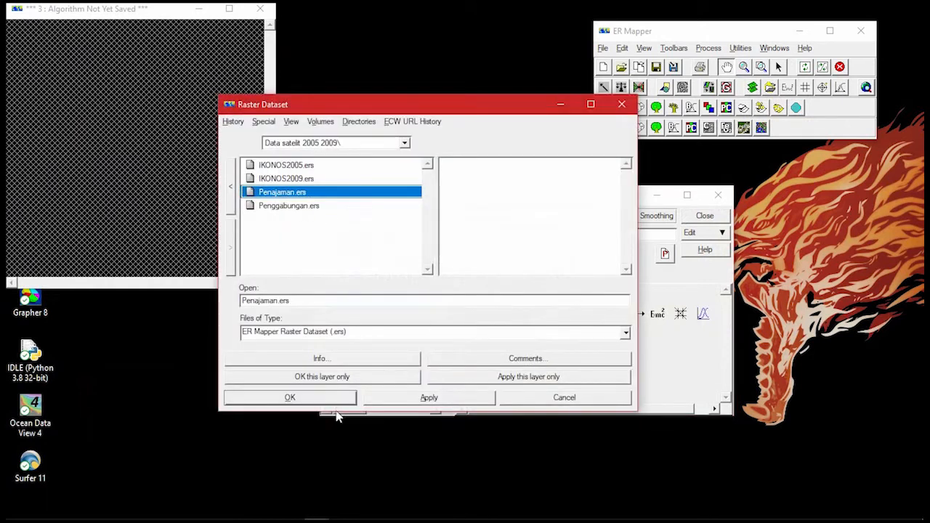
{"action": "left_click", "coordinate": [308, 399]}
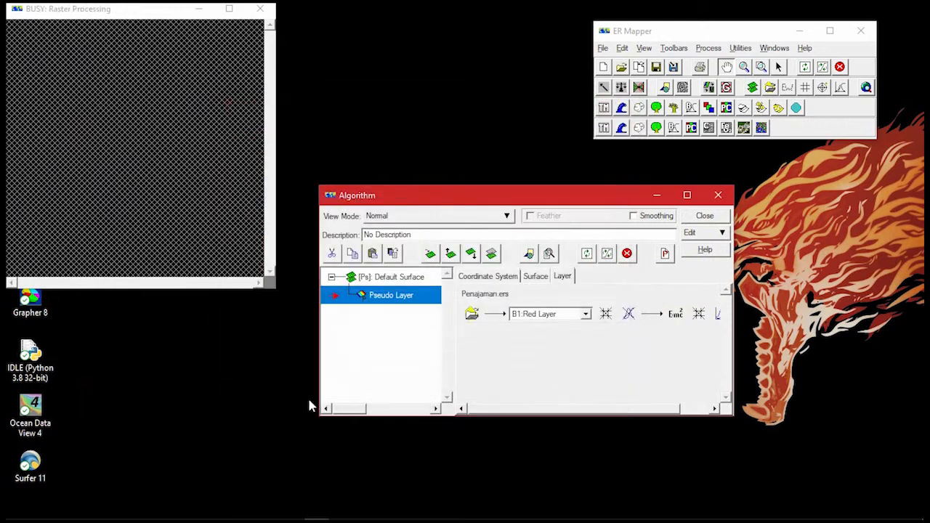
{"action": "left_click", "coordinate": [708, 108]}
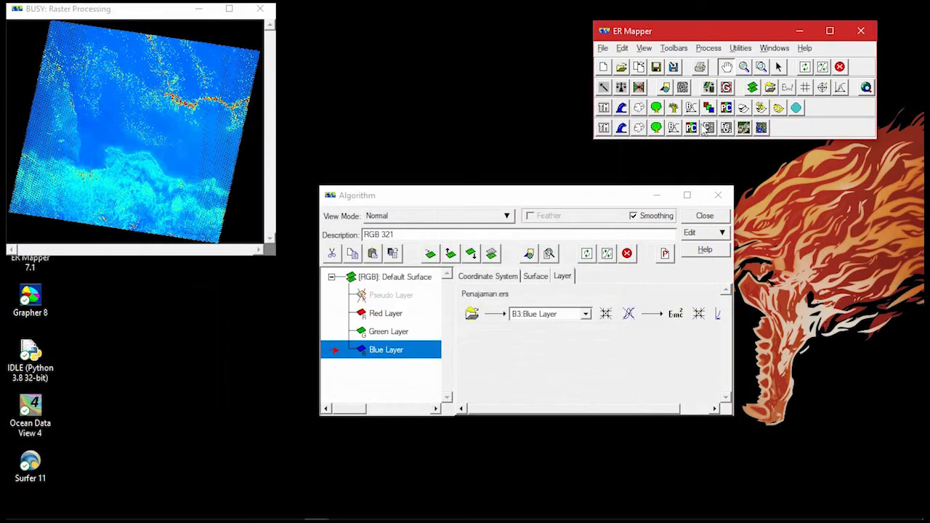
Delete the Pseudo Layer from the Penajaman.ers algorithm and move the image and Algorithm windows apart.
{"action": "left_click", "coordinate": [378, 295]}
{"action": "left_click", "coordinate": [331, 253]}
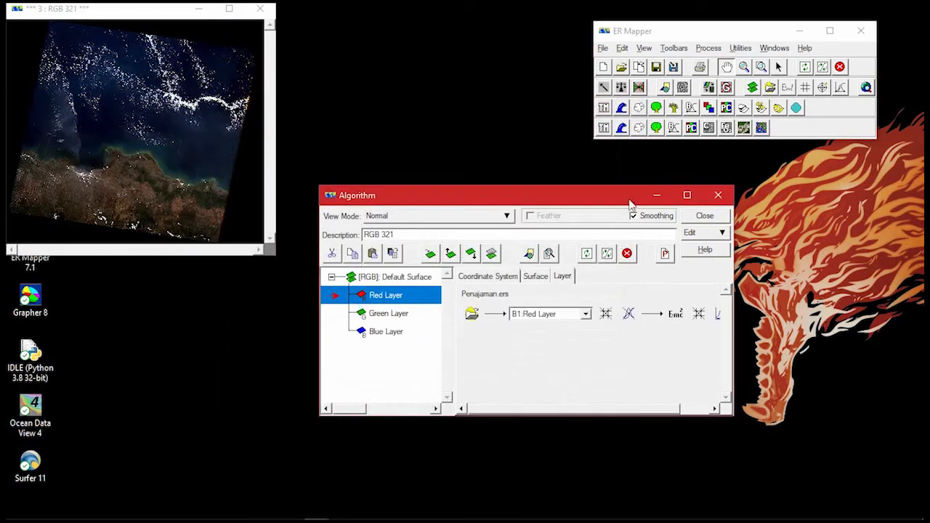
{"action": "left_click_drag", "start_coordinate": [138, 10], "coordinate": [148, 59]}
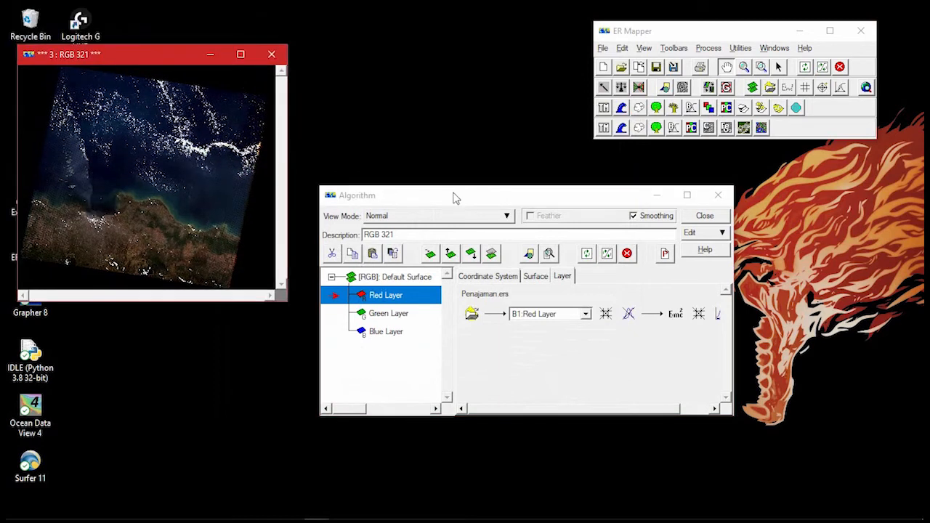
{"action": "left_click", "coordinate": [517, 200]}
{"action": "left_click_drag", "start_coordinate": [517, 201], "coordinate": [531, 201]}
Zoom the image to a box around the central coastal area and start saving that extent as raster dataset CroppingCitra.
{"action": "left_click", "coordinate": [761, 67]}
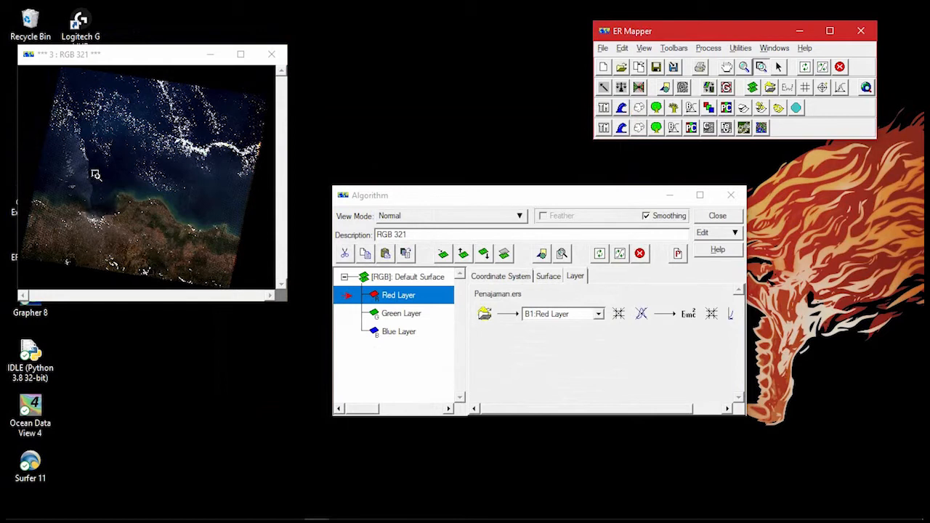
{"action": "left_click_drag", "start_coordinate": [98, 172], "coordinate": [191, 245]}
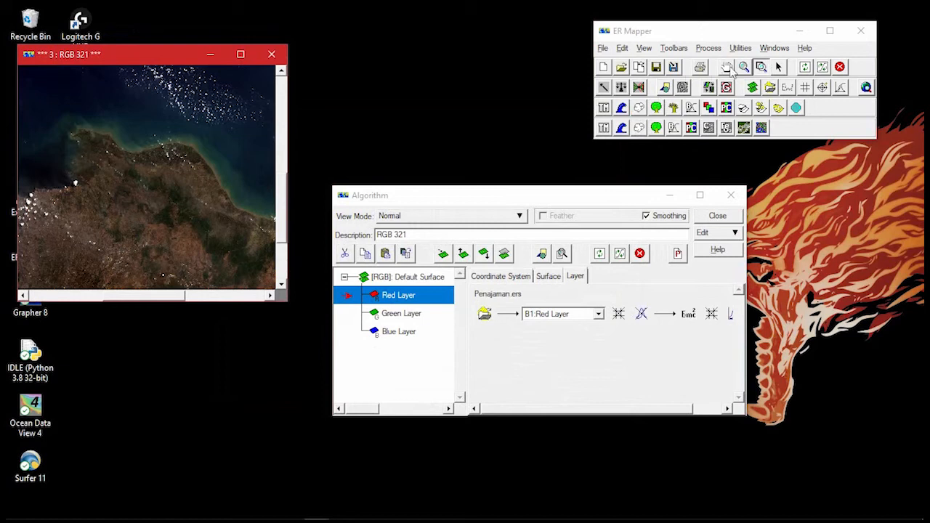
{"action": "left_click", "coordinate": [602, 48]}
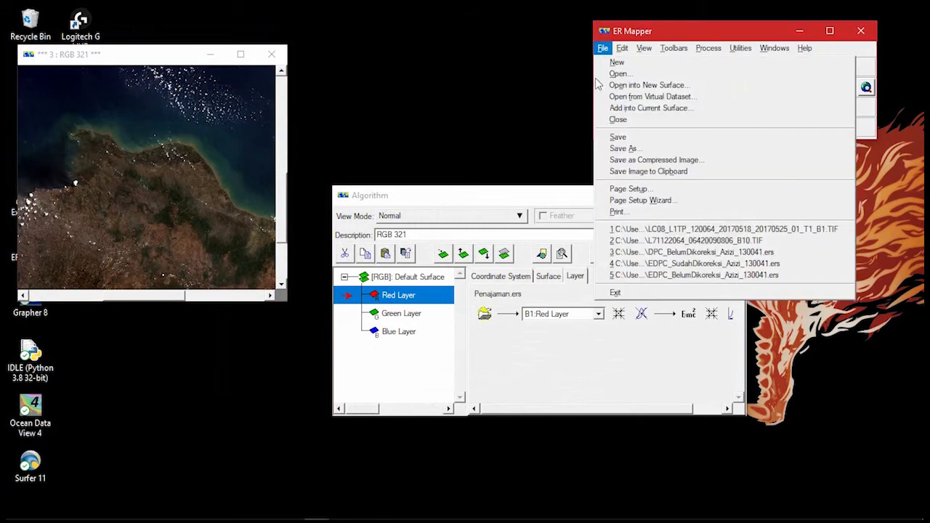
{"action": "left_click", "coordinate": [673, 152]}
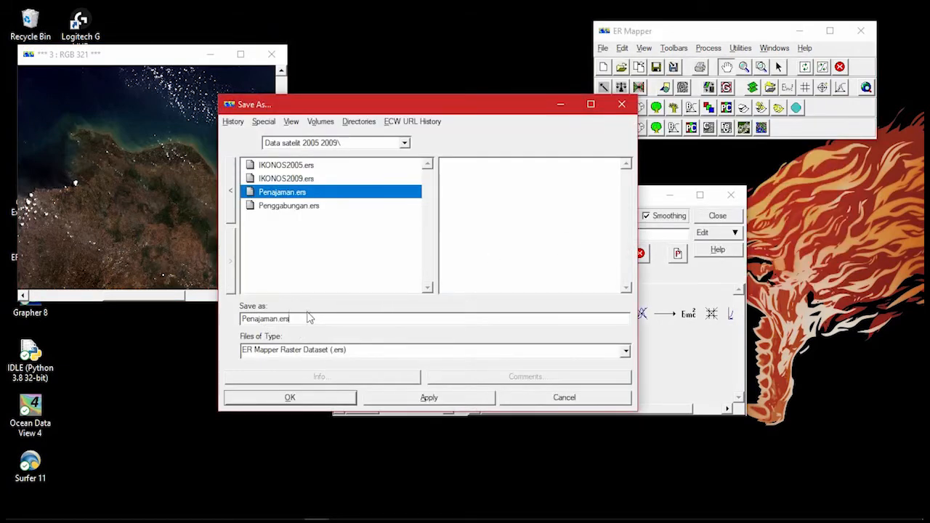
{"action": "double_click", "coordinate": [301, 320]}
{"action": "type", "text": "CroppingCitra"}
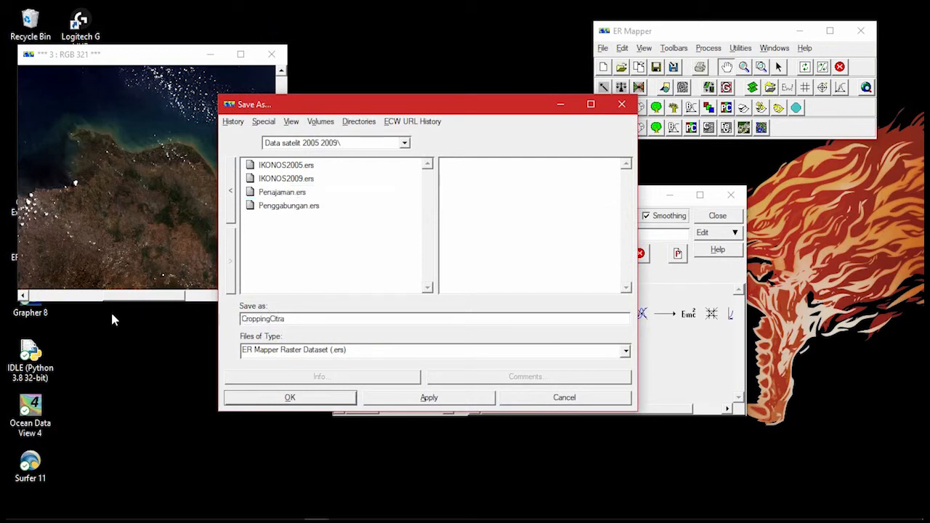
{"action": "left_click", "coordinate": [327, 397]}
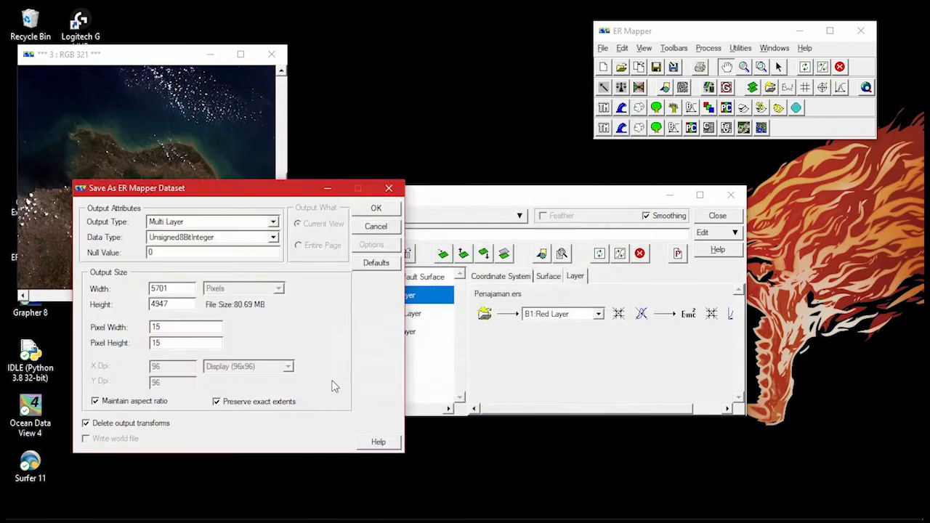
Set the output data type of CroppingCitra to Unsigned16BitInteger and write the cropped multi-layer dataset.
{"action": "left_click", "coordinate": [273, 238]}
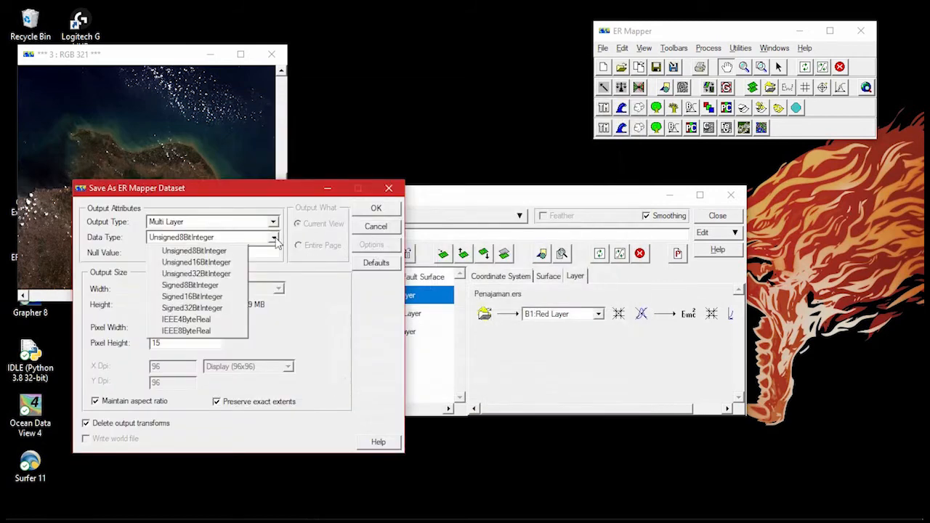
{"action": "left_click", "coordinate": [231, 262]}
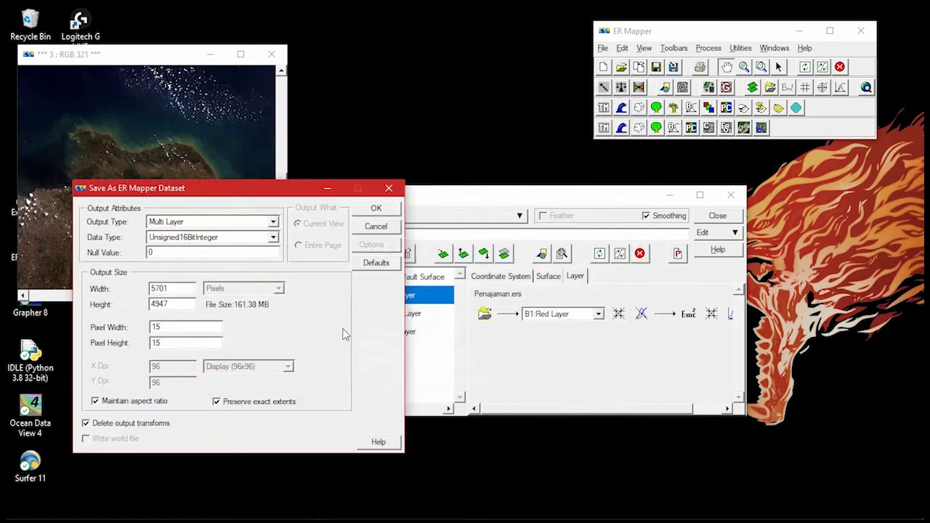
{"action": "left_click", "coordinate": [376, 211]}
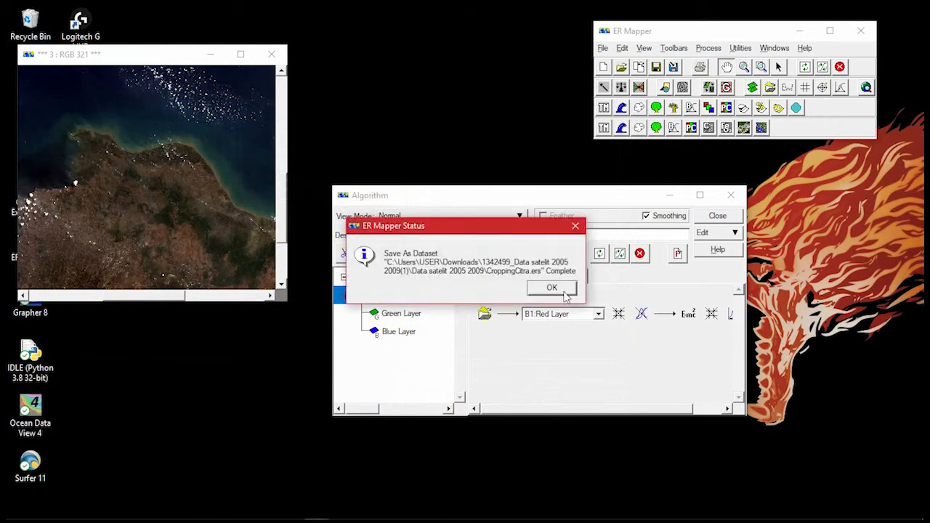
{"action": "left_click", "coordinate": [552, 289]}
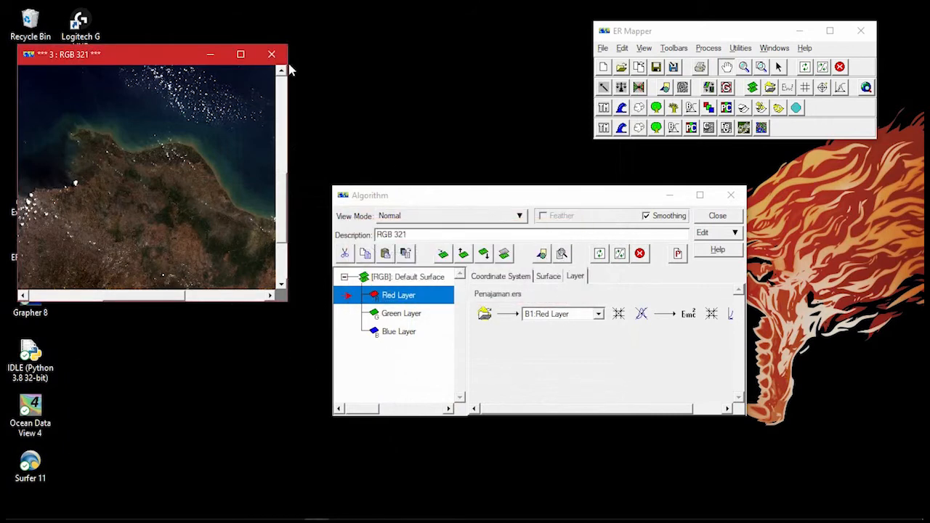
Close the Penajaman.ers image window and algorithm, and open a new empty algorithm with its image window.
{"action": "left_click", "coordinate": [272, 54]}
{"action": "left_click", "coordinate": [731, 194]}
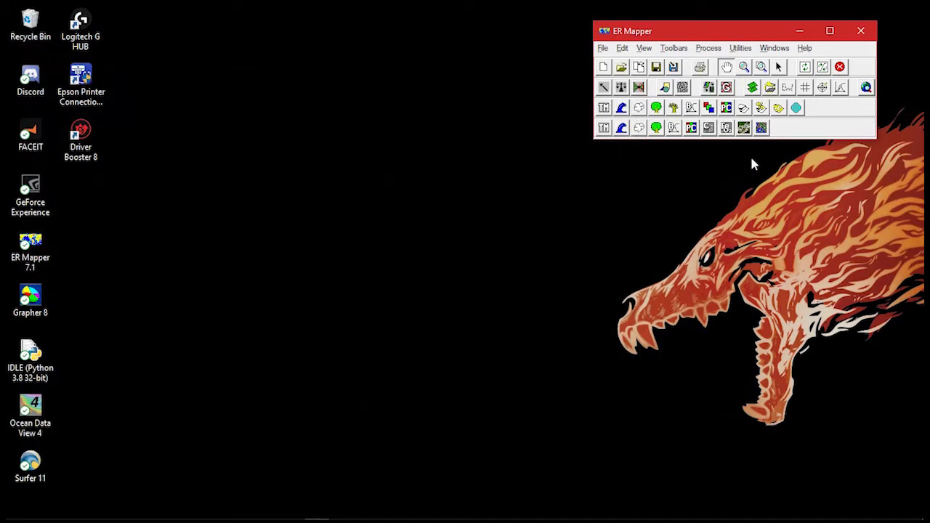
{"action": "left_click", "coordinate": [771, 88]}
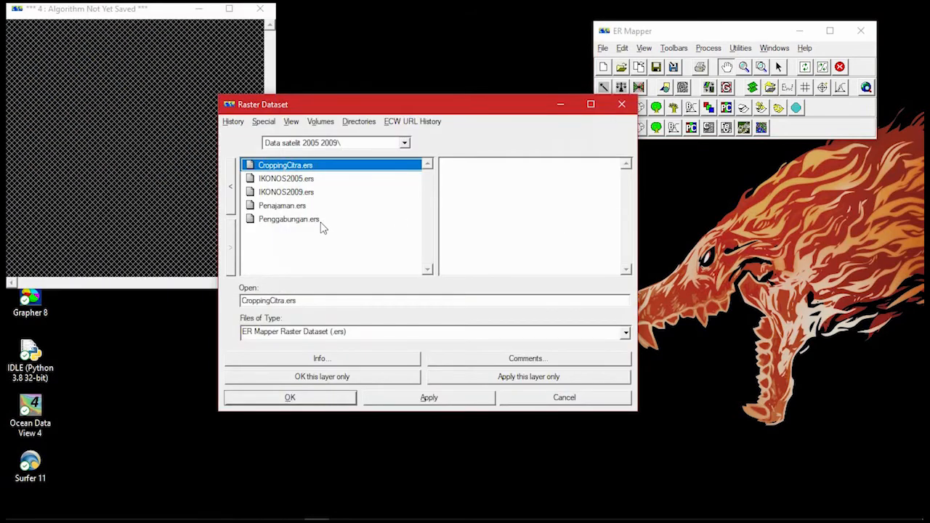
{"action": "left_click", "coordinate": [622, 105]}
{"action": "left_click", "coordinate": [773, 90]}
{"action": "left_click_drag", "start_coordinate": [499, 106], "coordinate": [512, 132]}
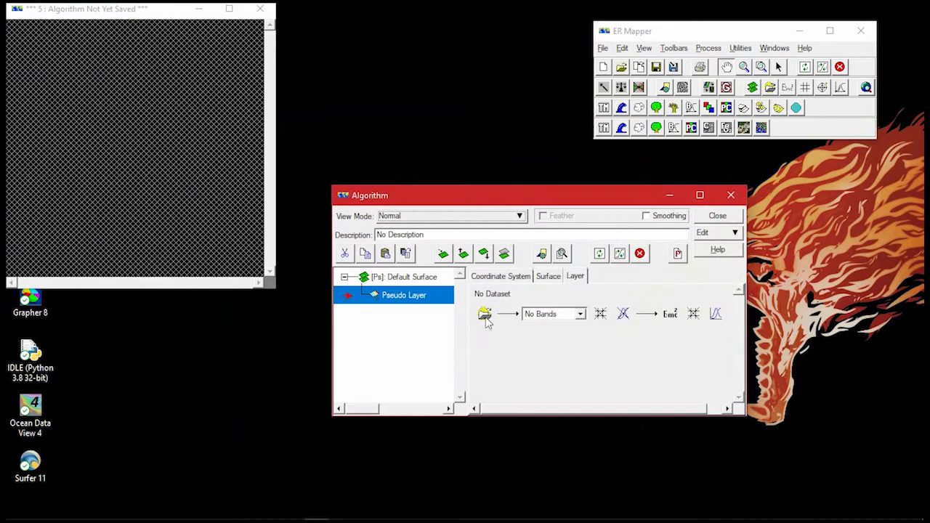
Load CroppingCitra.ers into the empty algorithm and display it as an RGB 321 composite.
{"action": "left_click", "coordinate": [482, 318]}
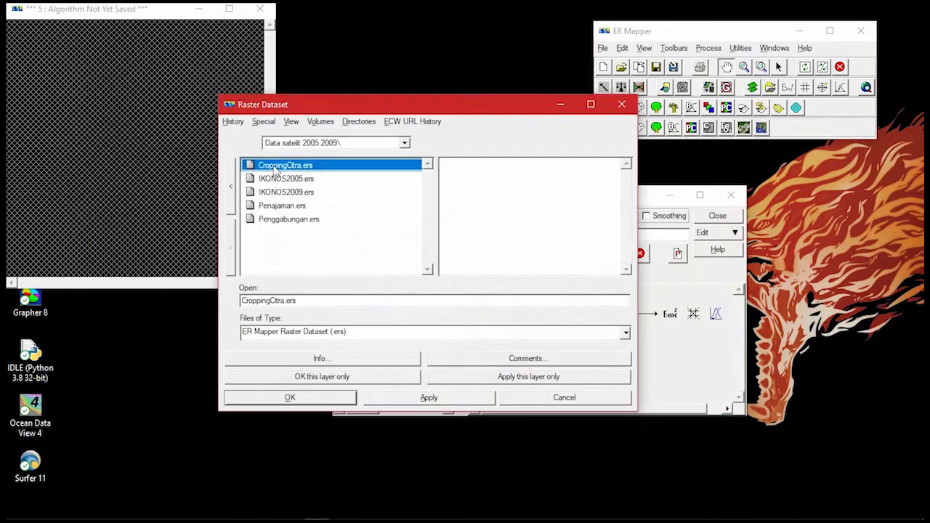
{"action": "left_click", "coordinate": [317, 401]}
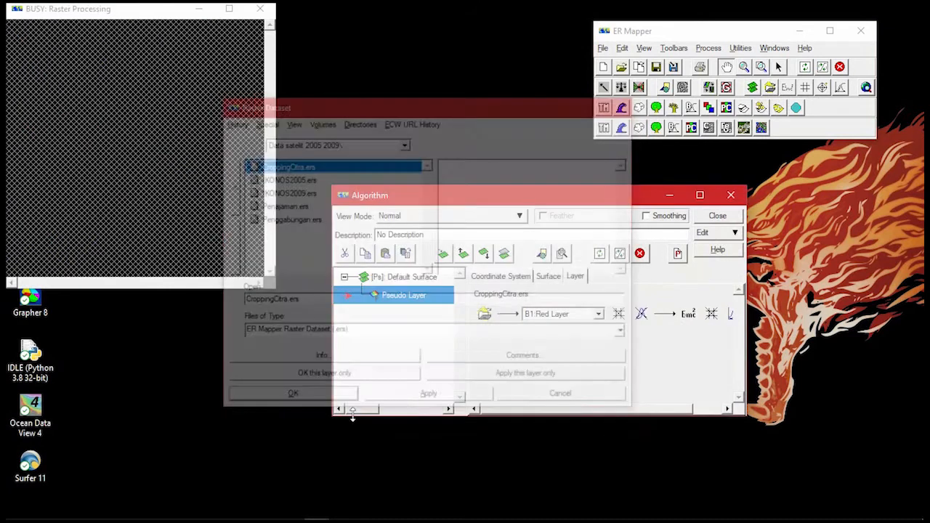
{"action": "left_click", "coordinate": [708, 107]}
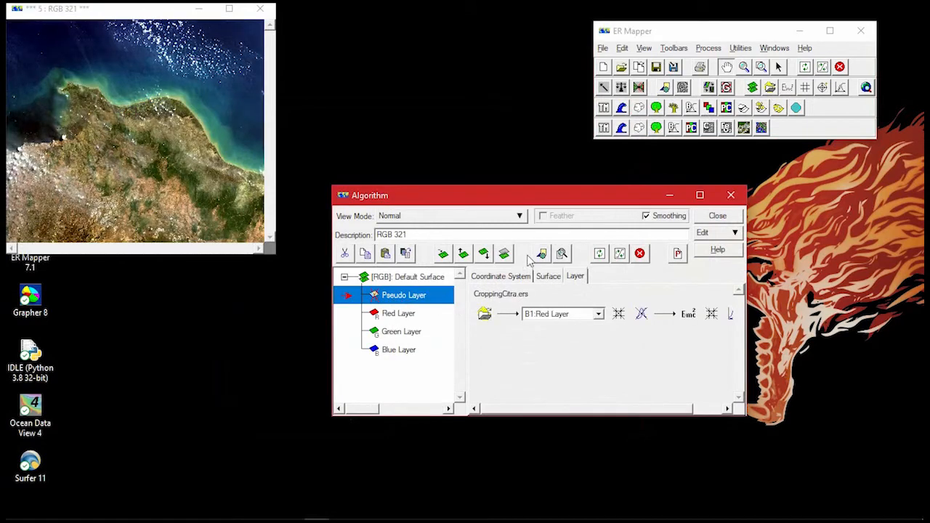
Delete the Pseudo Layer from the CroppingCitra.ers algorithm and move the image window clear of the screen edge.
{"action": "left_click", "coordinate": [345, 253]}
{"action": "left_click_drag", "start_coordinate": [142, 13], "coordinate": [175, 60]}
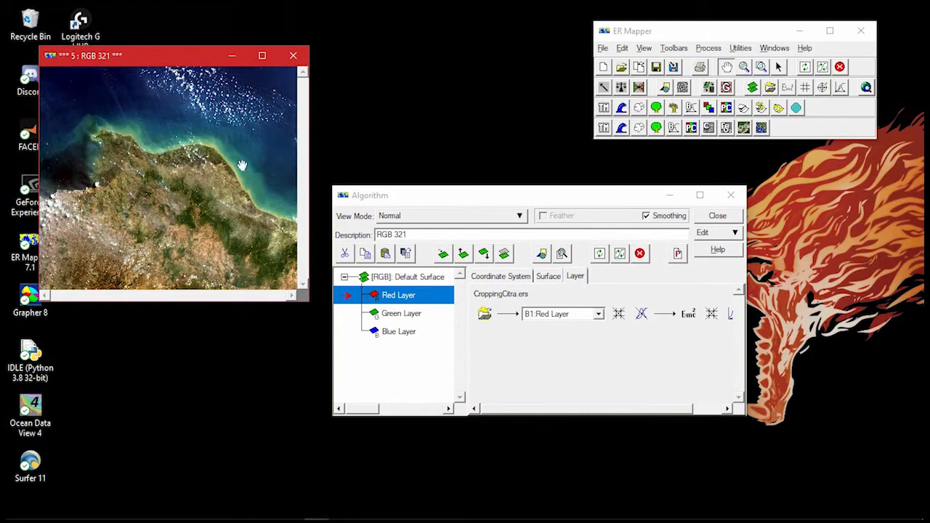
{"action": "mouse_move", "coordinate": [225, 169]}
{"action": "left_mouse_down"}
{"action": "mouse_move", "coordinate": [169, 170]}
{"action": "mouse_move", "coordinate": [213, 211]}
{"action": "mouse_move", "coordinate": [279, 205]}
{"action": "mouse_move", "coordinate": [114, 219]}
{"action": "left_mouse_up"}
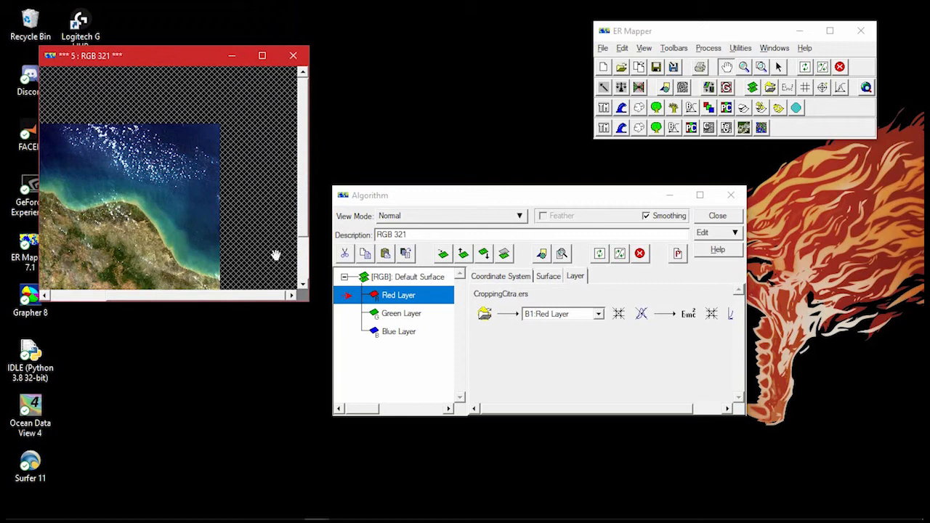
Pan the cropped coastal image until it fills its window, and close the Algorithm dialog.
{"action": "mouse_move", "coordinate": [156, 203]}
{"action": "left_mouse_down"}
{"action": "mouse_move", "coordinate": [207, 182]}
{"action": "mouse_move", "coordinate": [214, 210]}
{"action": "mouse_move", "coordinate": [218, 181]}
{"action": "mouse_move", "coordinate": [189, 200]}
{"action": "mouse_move", "coordinate": [186, 190]}
{"action": "left_mouse_up"}
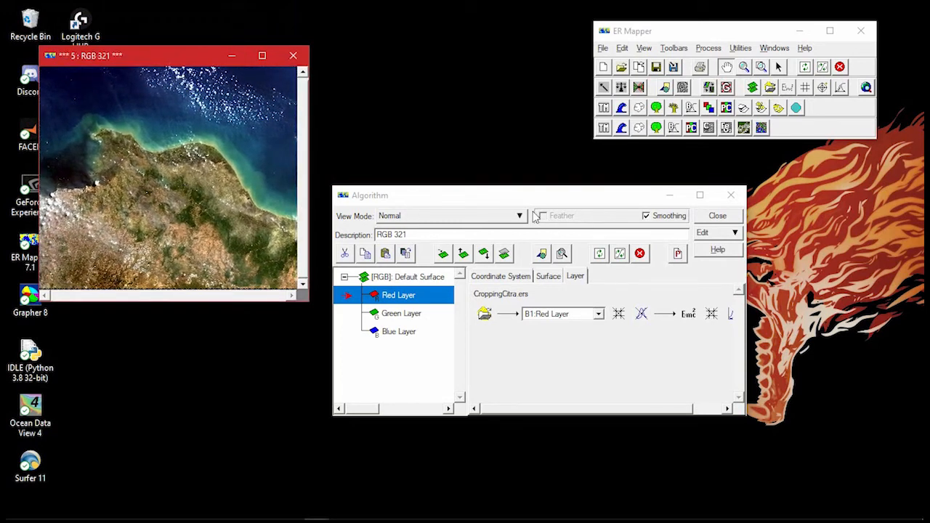
{"action": "left_click", "coordinate": [730, 197]}
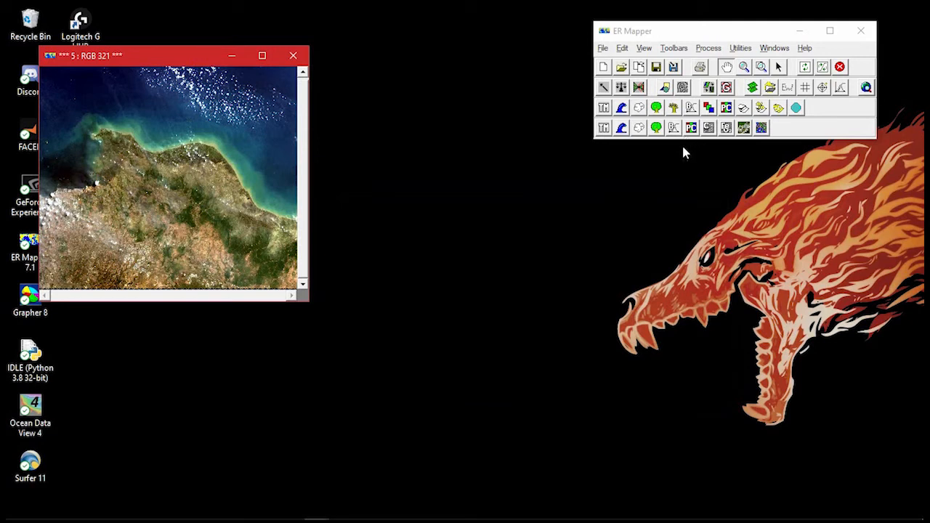
Inspect the Cell Values Profile at two inland points of the cropped image using the pointer tool, and close the profile.
{"action": "left_click", "coordinate": [625, 49]}
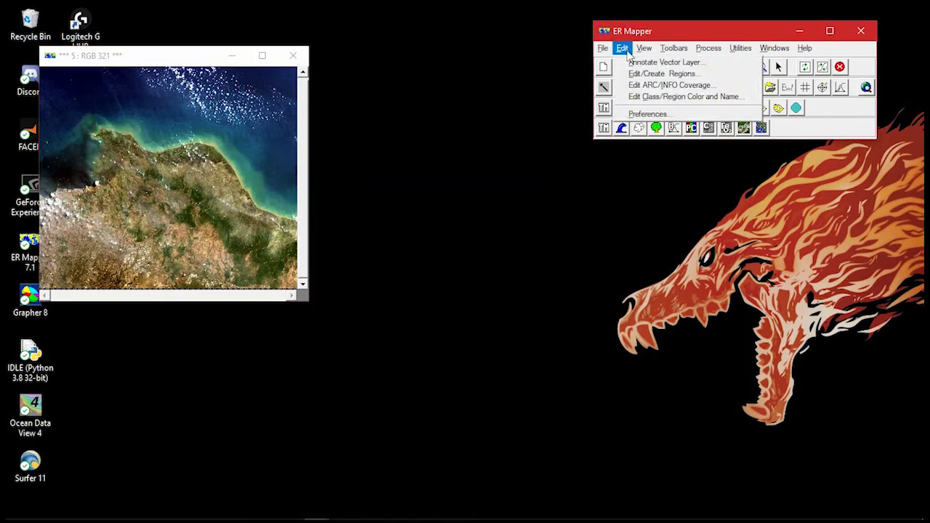
{"action": "mouse_move", "coordinate": [642, 51]}
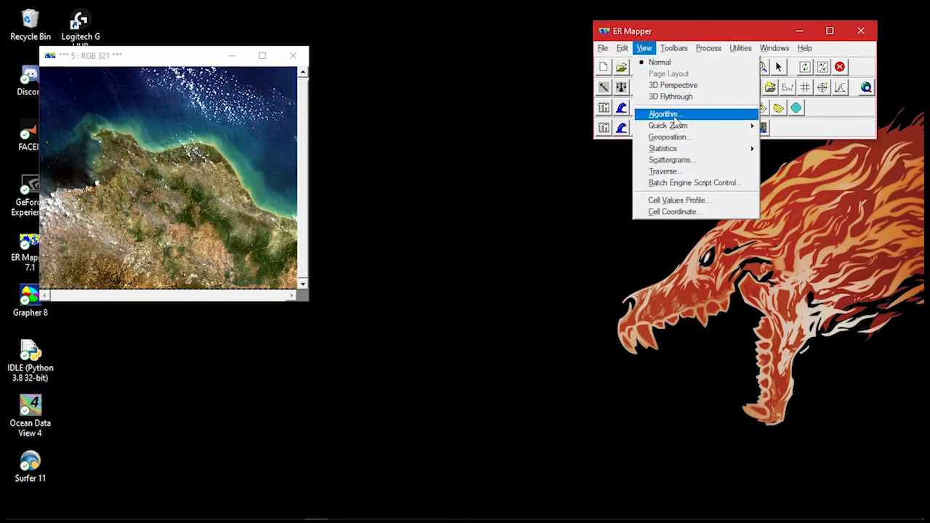
{"action": "left_click", "coordinate": [725, 205]}
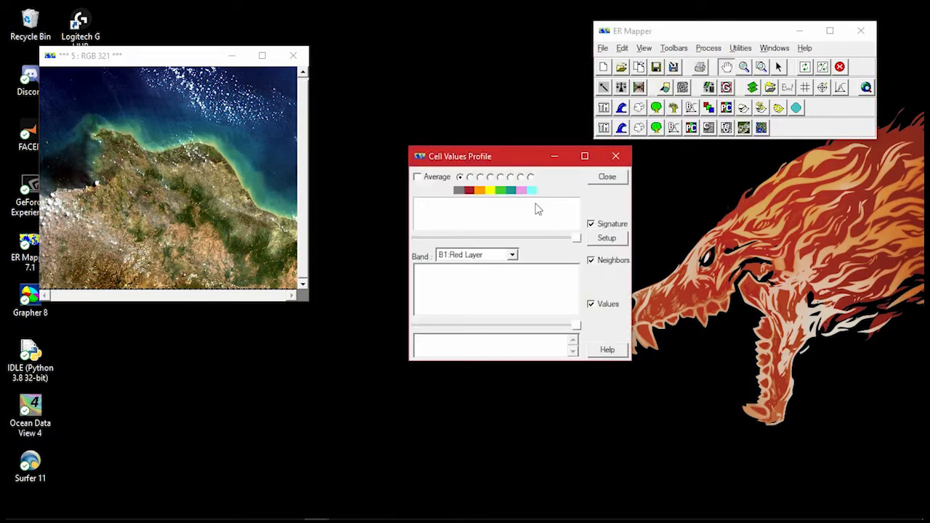
{"action": "left_click", "coordinate": [778, 66]}
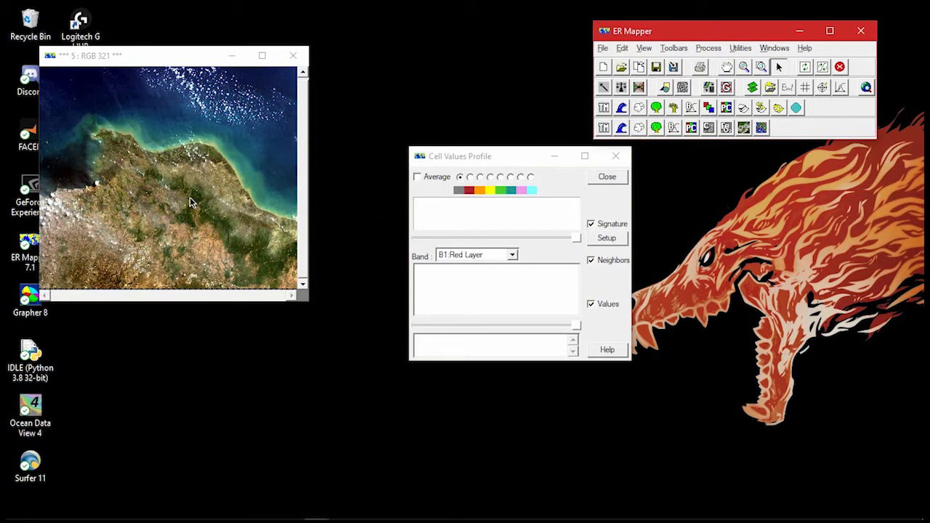
{"action": "left_click", "coordinate": [164, 193]}
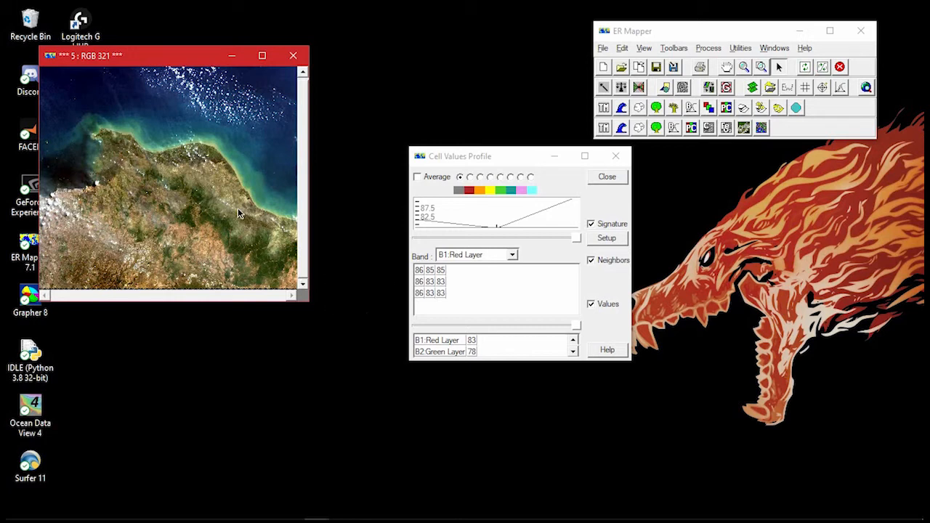
{"action": "left_click", "coordinate": [195, 196]}
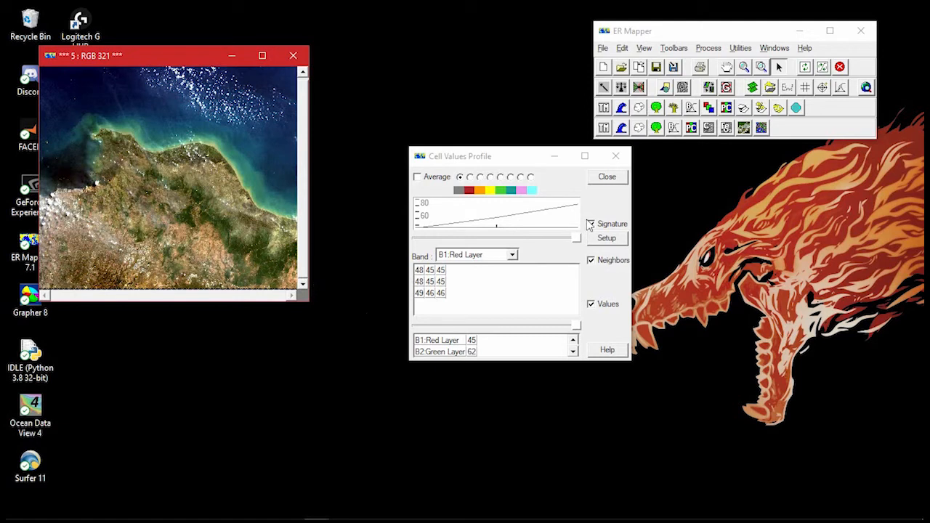
{"action": "left_click", "coordinate": [615, 157]}
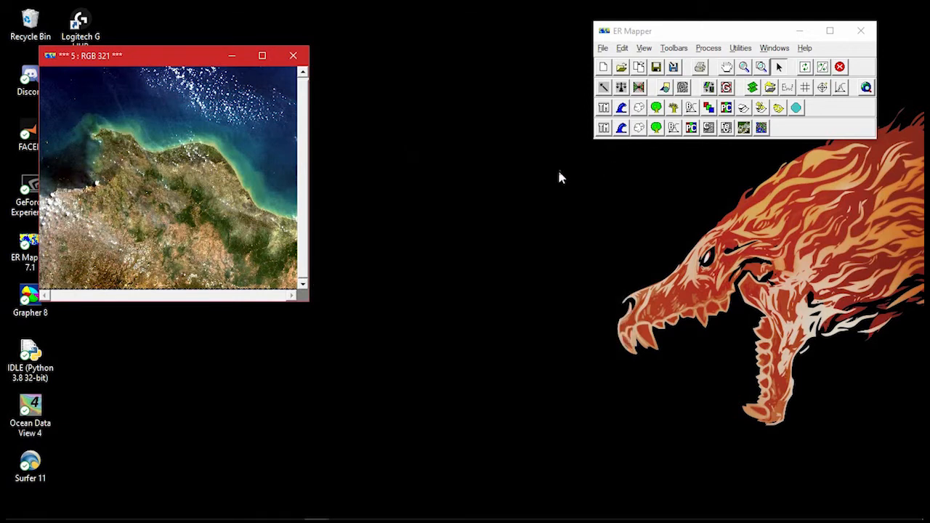
Read the Cell Coordinates of one inland point on the cropped image, and close the coordinates window.
{"action": "left_click", "coordinate": [650, 52]}
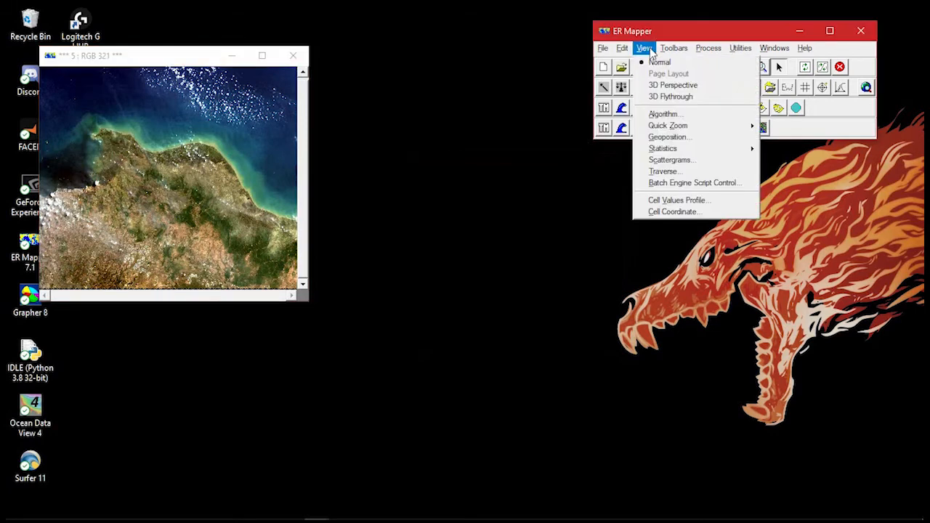
{"action": "left_click", "coordinate": [702, 212]}
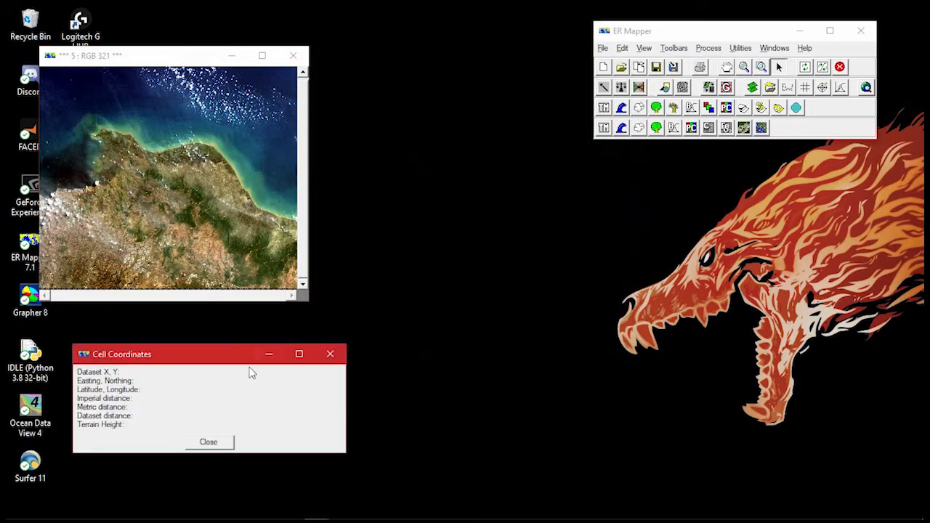
{"action": "left_click_drag", "start_coordinate": [194, 362], "coordinate": [194, 341]}
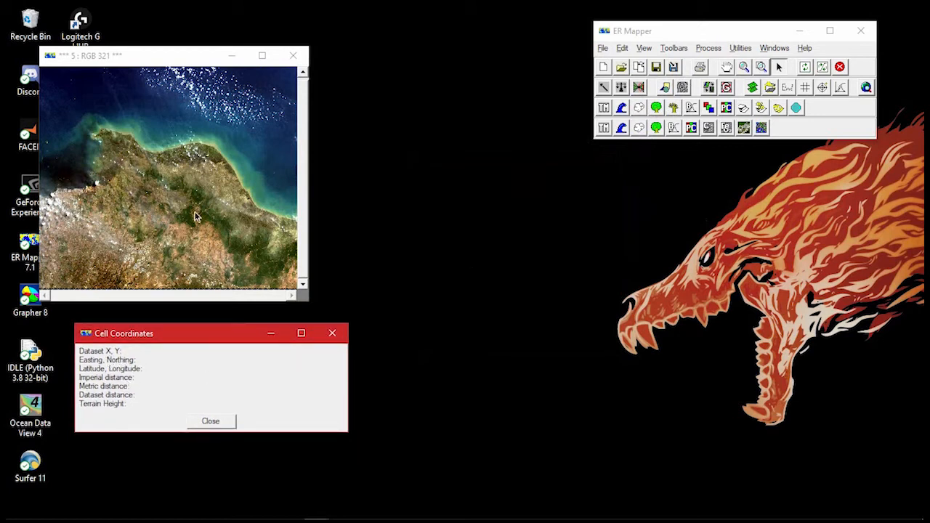
{"action": "left_click", "coordinate": [159, 187]}
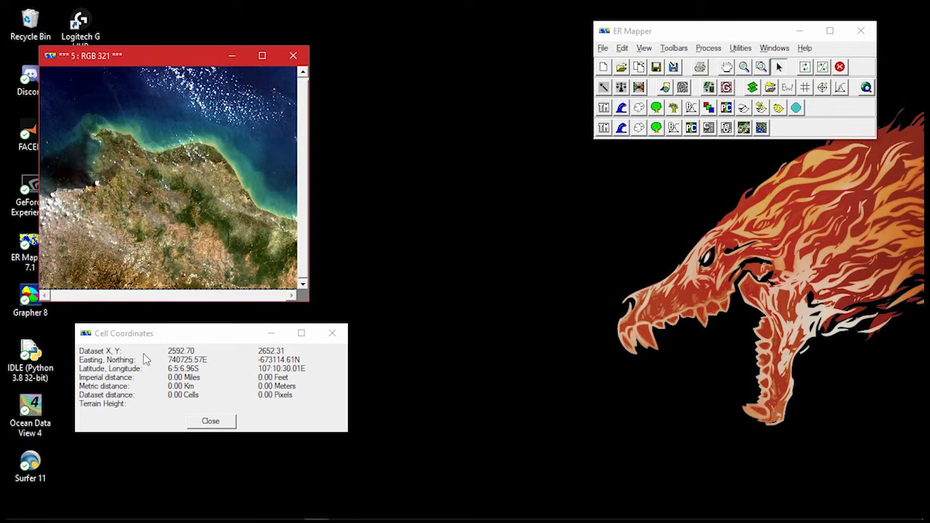
{"action": "left_click", "coordinate": [210, 423]}
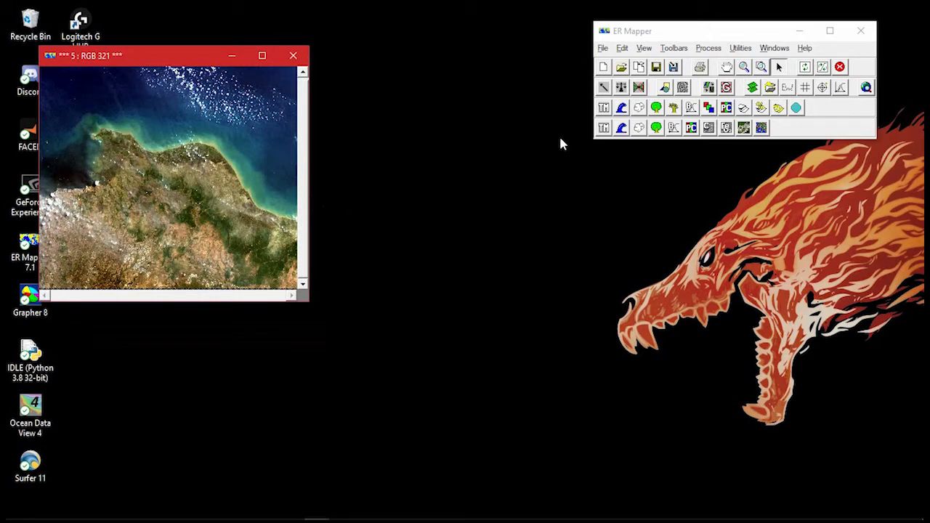
Start annotating a vector layer as a new Vector File map composition with WGS84 and NUTM48, and dismiss the page mode warning.
{"action": "left_click", "coordinate": [623, 49]}
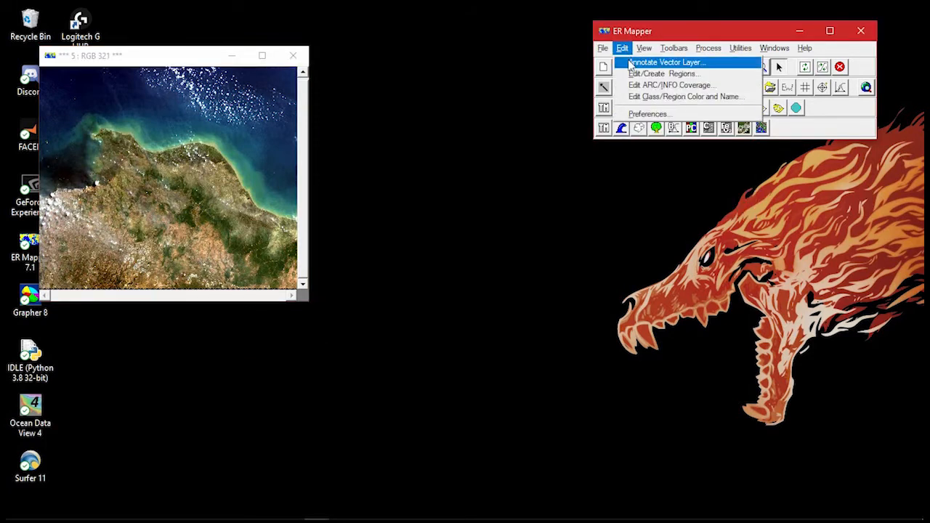
{"action": "left_click", "coordinate": [629, 64]}
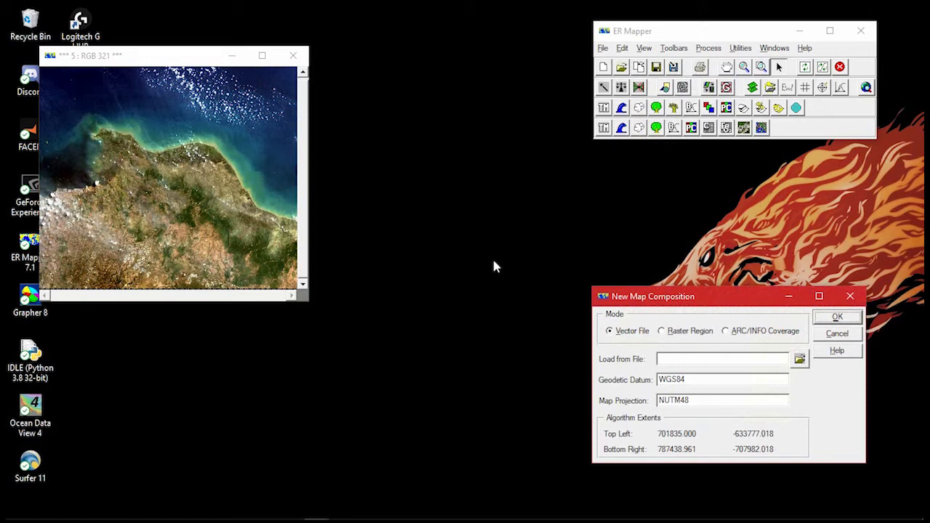
{"action": "key", "text": "Return"}
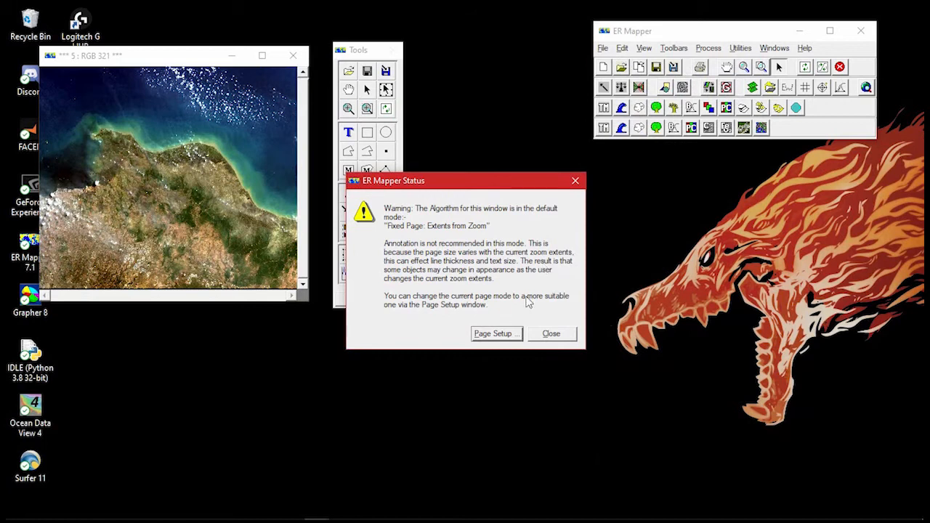
{"action": "key", "text": "Escape"}
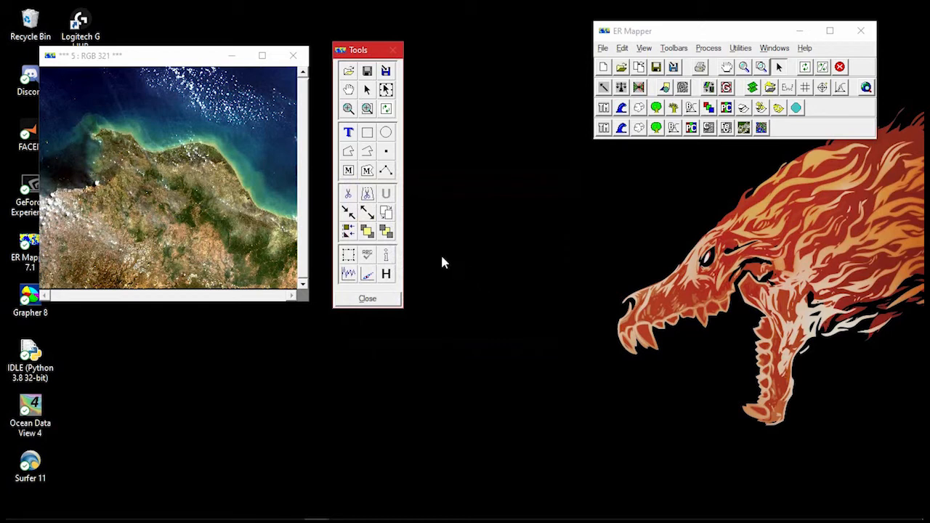
Draw a three-point polyline about 46.7 km long across the northern land area and check its length in the Map Composition Extents.
{"action": "left_click", "coordinate": [368, 153]}
{"action": "left_click", "coordinate": [101, 193]}
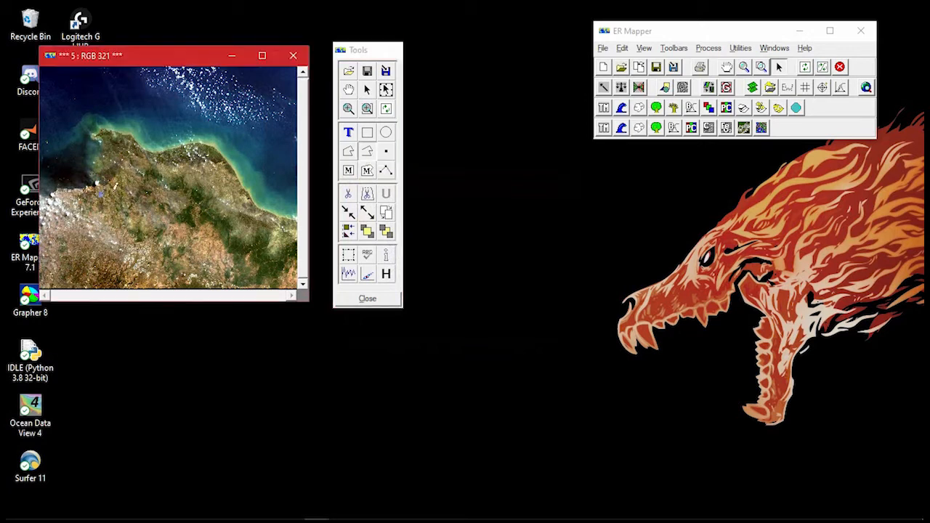
{"action": "left_click", "coordinate": [167, 163]}
{"action": "left_click", "coordinate": [227, 194]}
{"action": "left_click", "coordinate": [349, 257]}
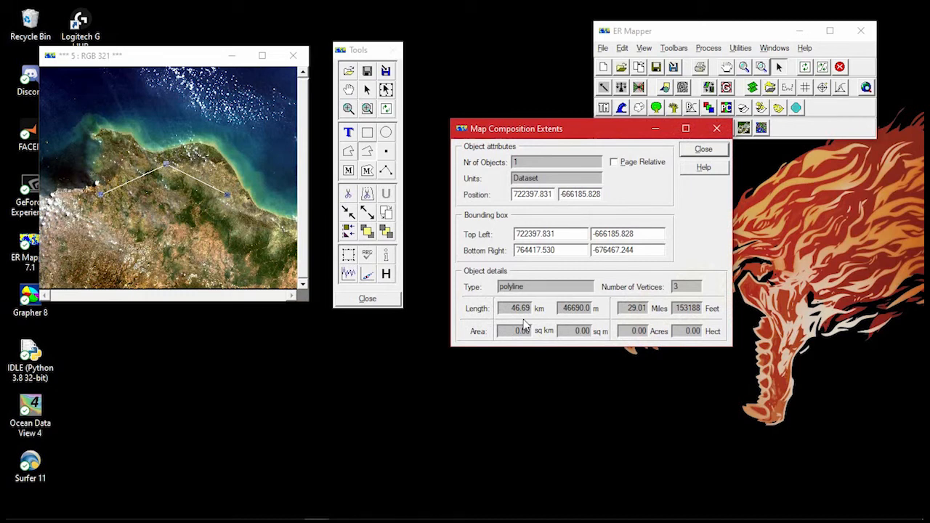
{"action": "left_click", "coordinate": [703, 149]}
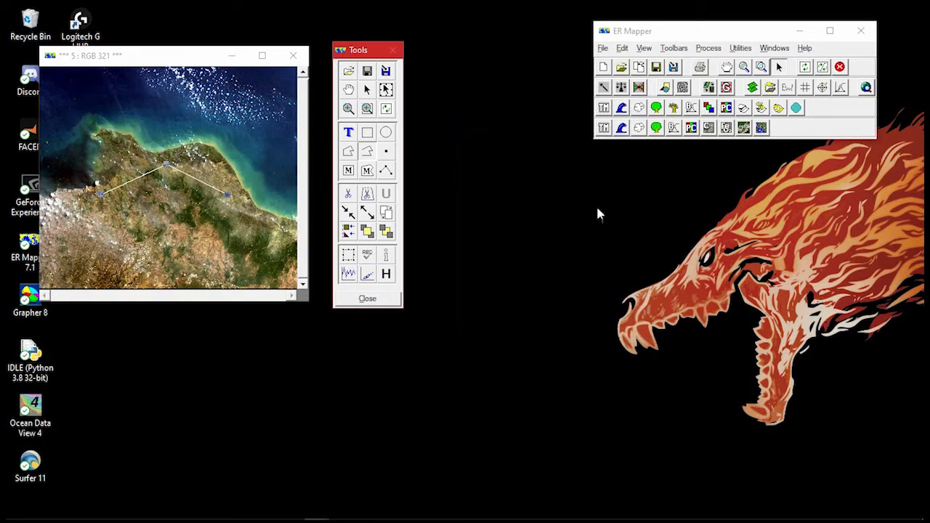
Draw a triangular polygon of about 144 sq km below the polyline and check its perimeter and area in the Map Composition Extents.
{"action": "double_click", "coordinate": [351, 154]}
{"action": "left_click", "coordinate": [630, 149]}
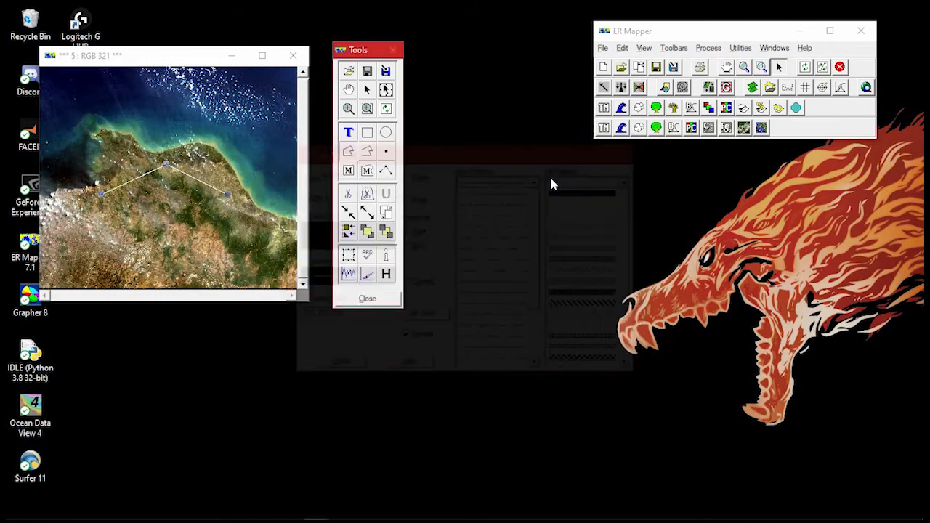
{"action": "left_click", "coordinate": [107, 195]}
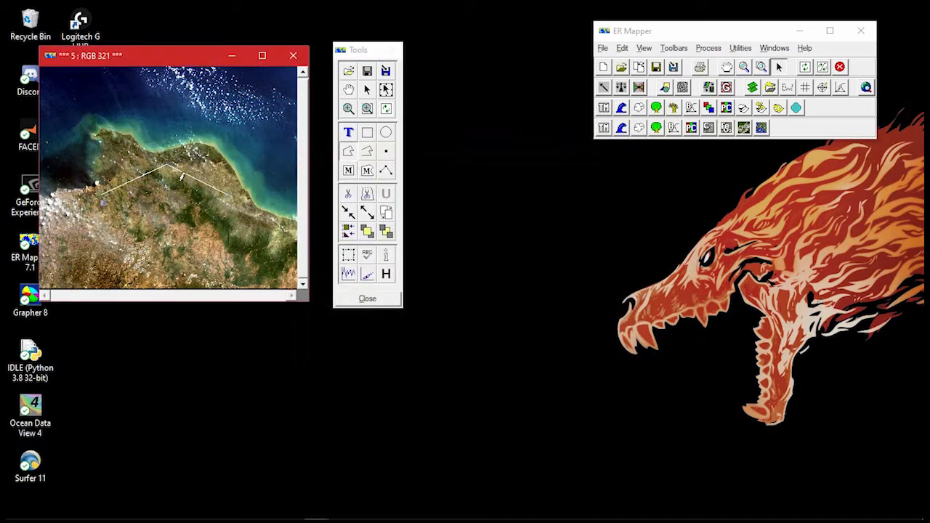
{"action": "left_click", "coordinate": [167, 183]}
{"action": "left_click", "coordinate": [227, 204]}
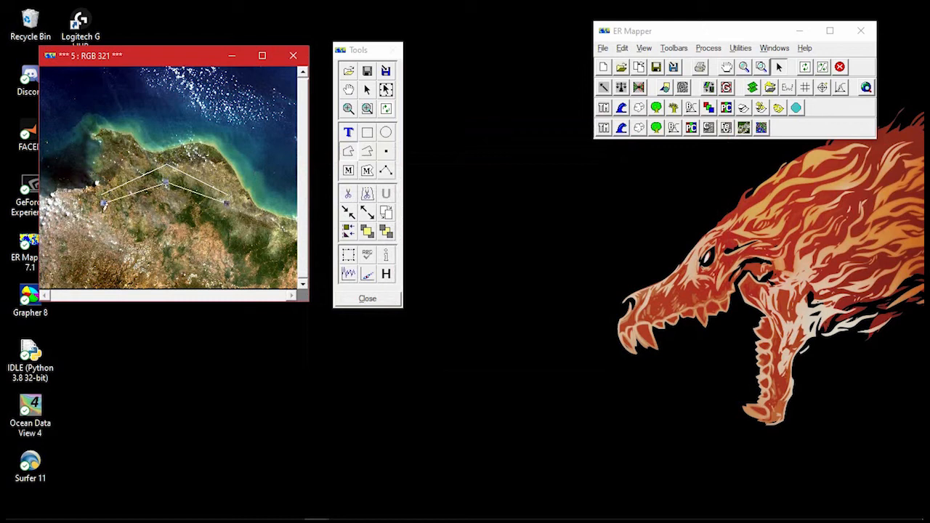
{"action": "double_click", "coordinate": [103, 201]}
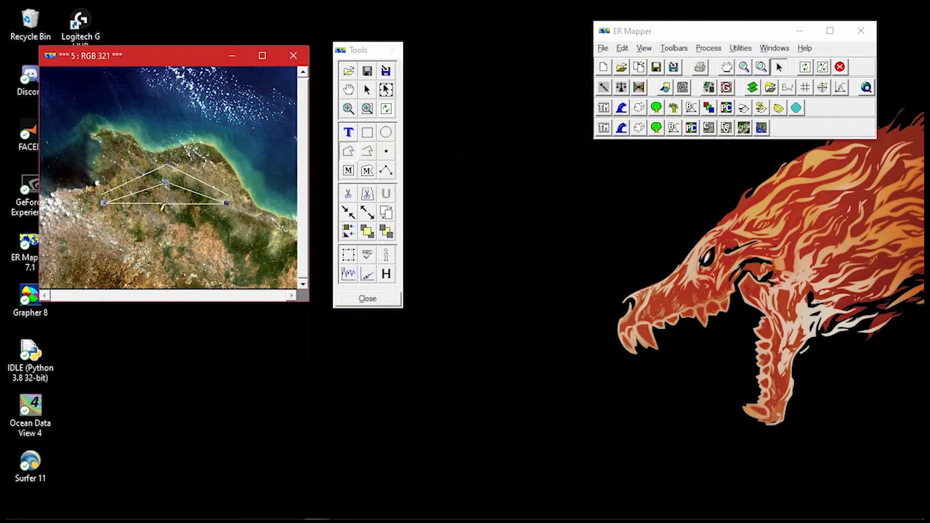
{"action": "left_click", "coordinate": [352, 258]}
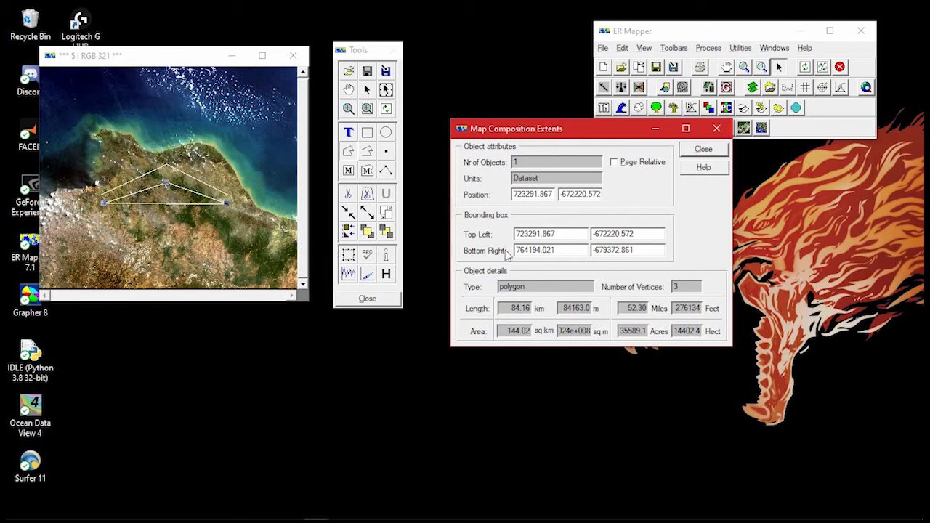
{"action": "left_click", "coordinate": [704, 150]}
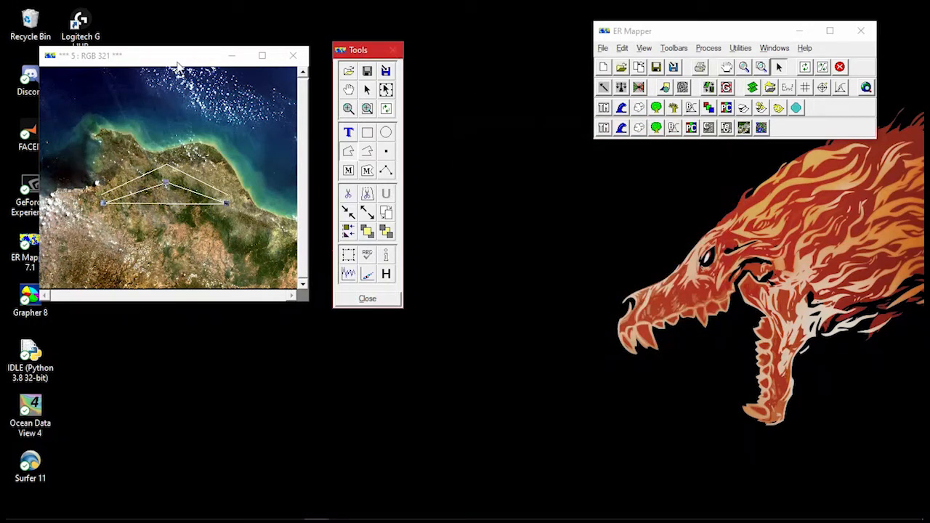
Close the annotation tools without saving the drawn polyline and polygon, and close the cropped image window.
{"action": "left_click", "coordinate": [367, 299]}
{"action": "left_click", "coordinate": [468, 285]}
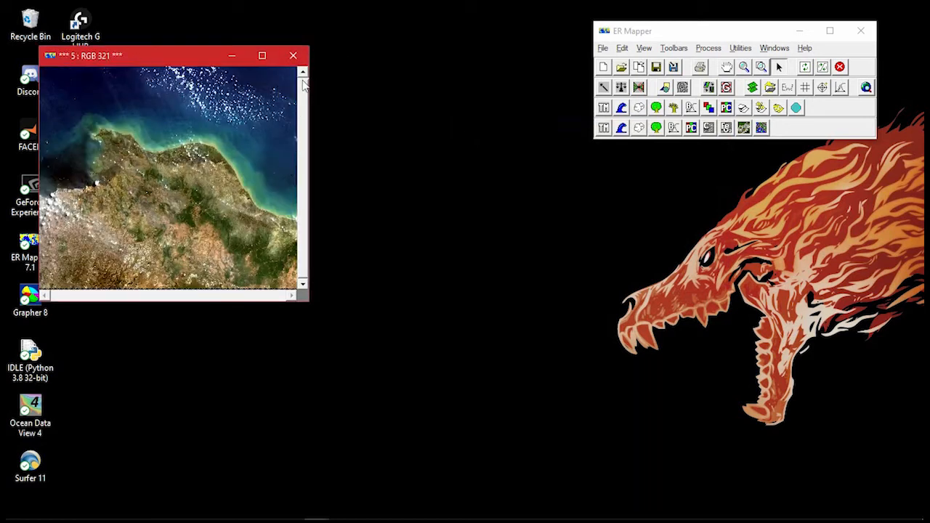
{"action": "left_click", "coordinate": [294, 56]}
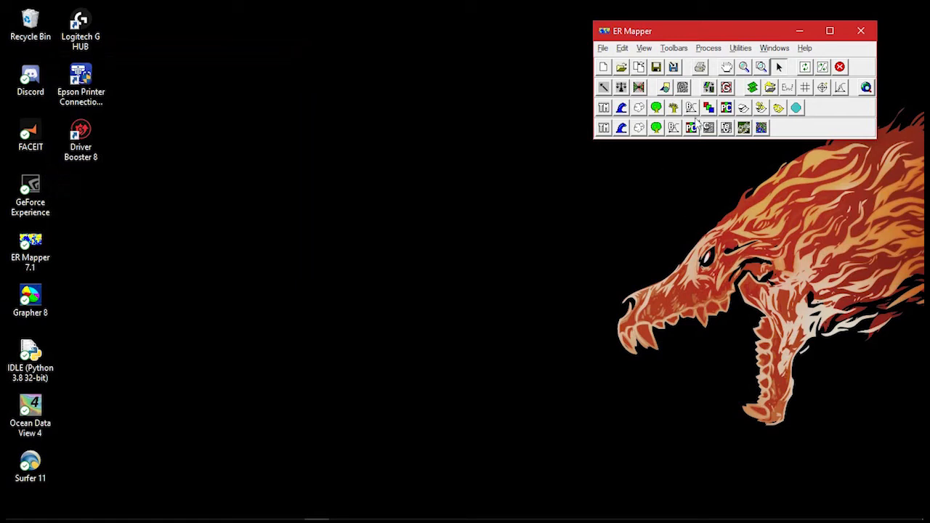
Start opening another image and browse from the C: drive through the user's folder to Downloads.
{"action": "left_click", "coordinate": [623, 68]}
{"action": "left_click", "coordinate": [368, 143]}
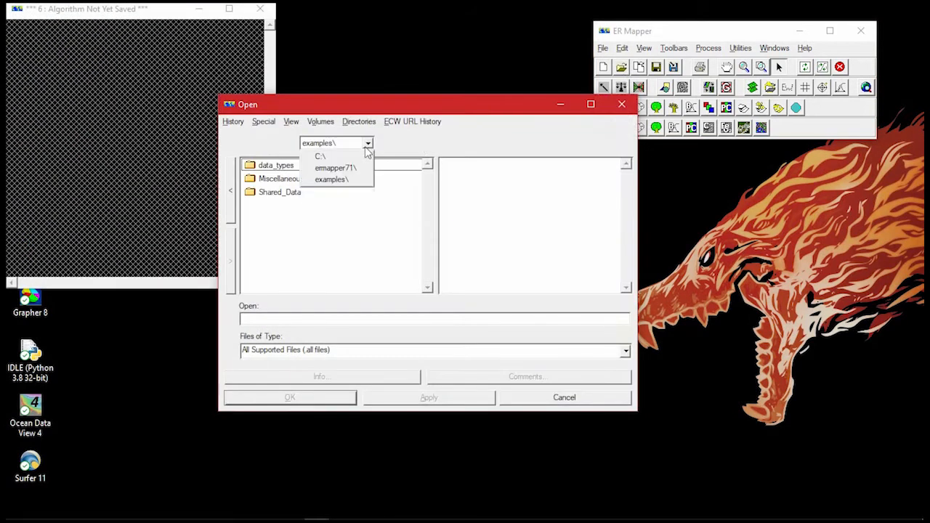
{"action": "left_click", "coordinate": [341, 154]}
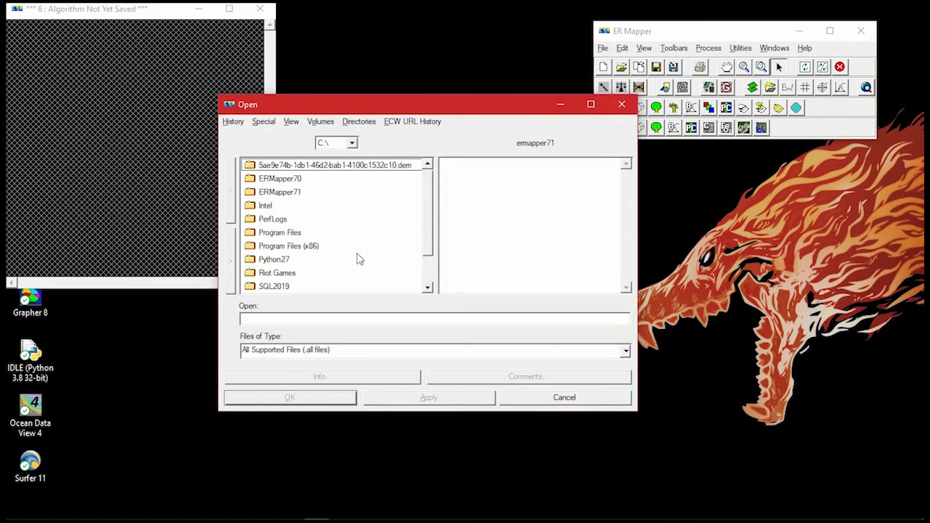
{"action": "scroll", "coordinate": [429, 284], "scroll_direction": "down", "scroll_amount": 1}
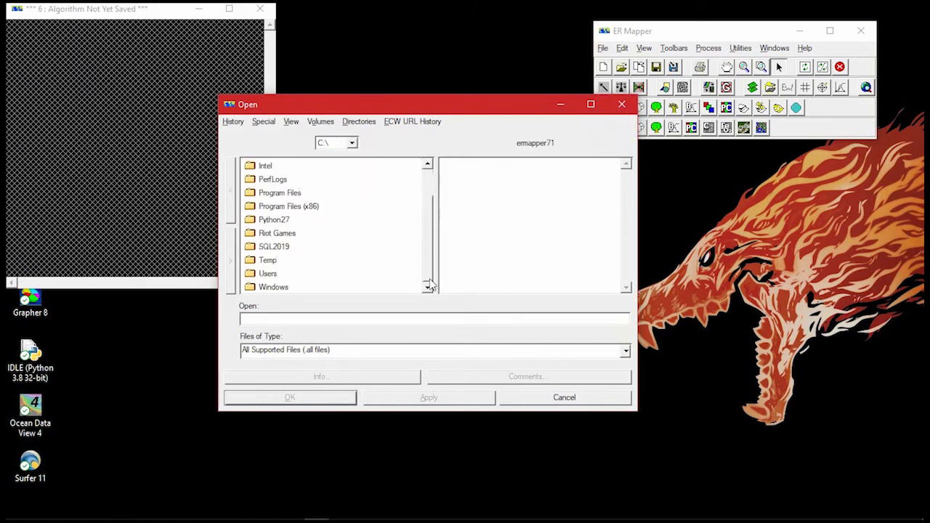
{"action": "double_click", "coordinate": [277, 276]}
{"action": "double_click", "coordinate": [285, 182]}
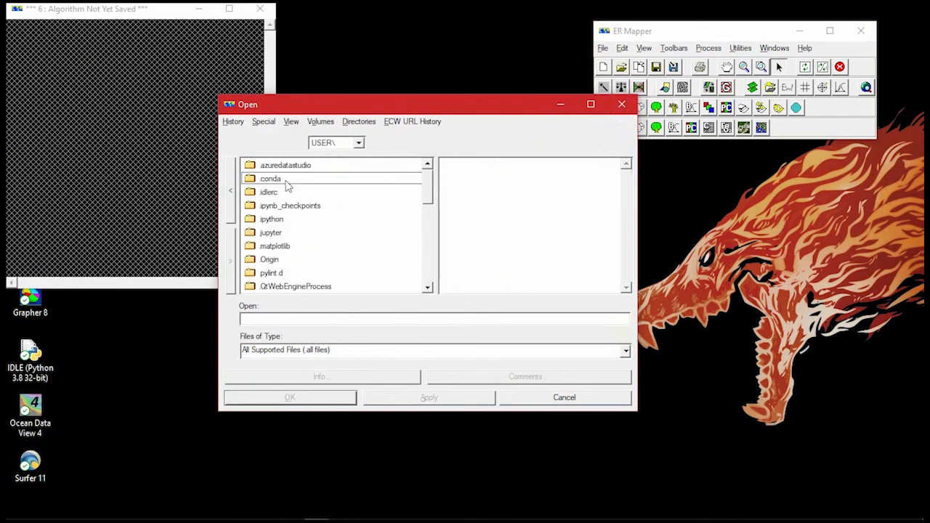
{"action": "key", "text": "d"}
{"action": "double_click", "coordinate": [282, 178]}
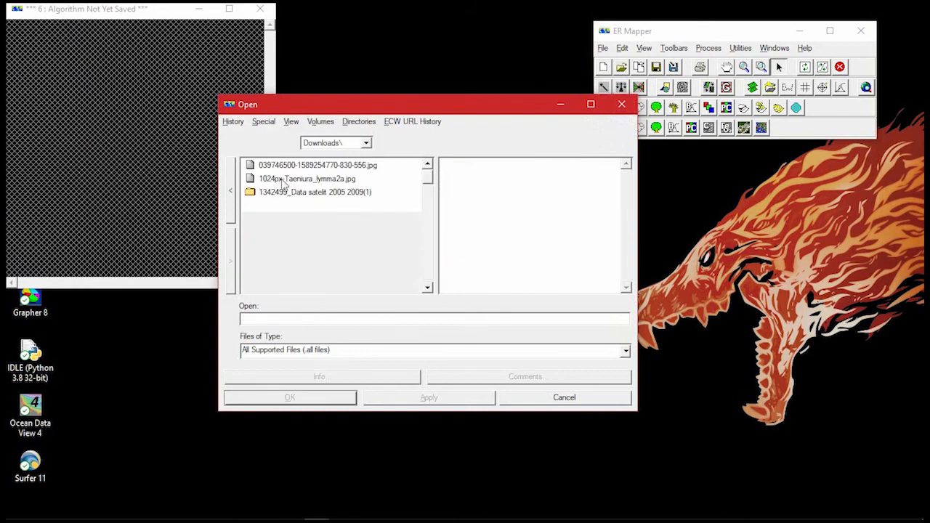
Try to open IKONOS2005.ers from the Data Satelit folder, reached through Semester 3 and Indraja, and dismiss the status message.
{"action": "key", "text": "s"}
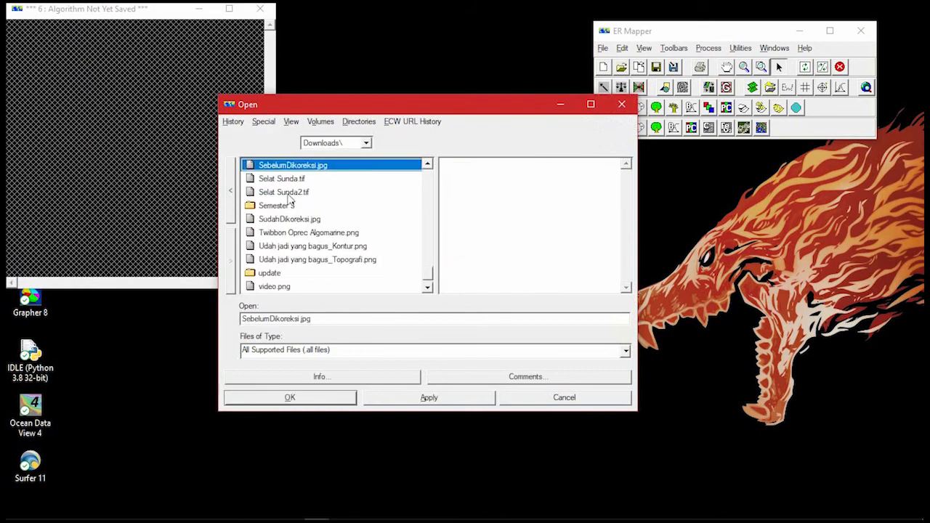
{"action": "double_click", "coordinate": [289, 207]}
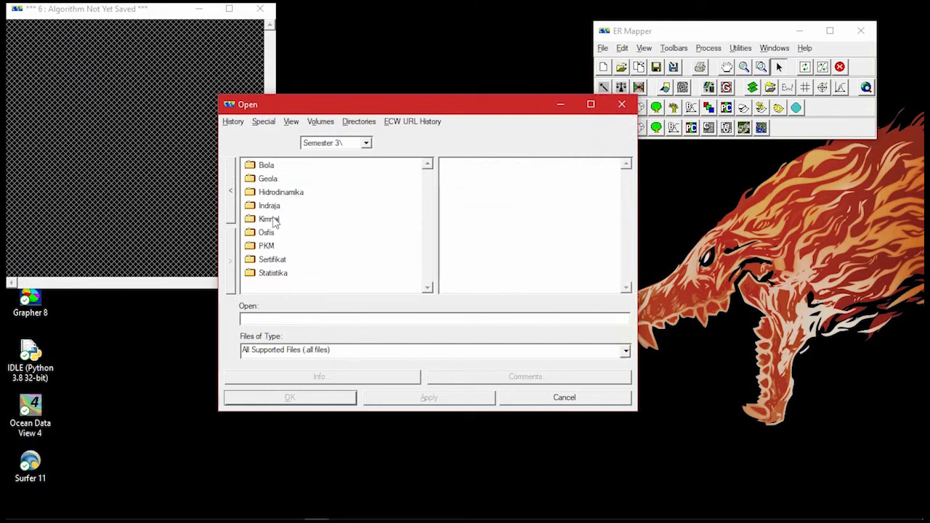
{"action": "double_click", "coordinate": [280, 206]}
{"action": "double_click", "coordinate": [297, 207]}
{"action": "double_click", "coordinate": [297, 217]}
{"action": "double_click", "coordinate": [289, 167]}
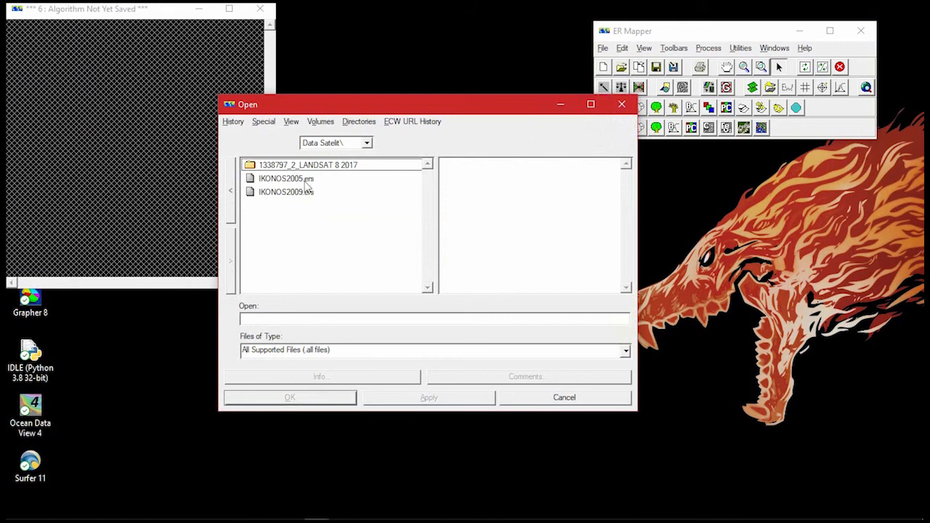
{"action": "left_click", "coordinate": [306, 182]}
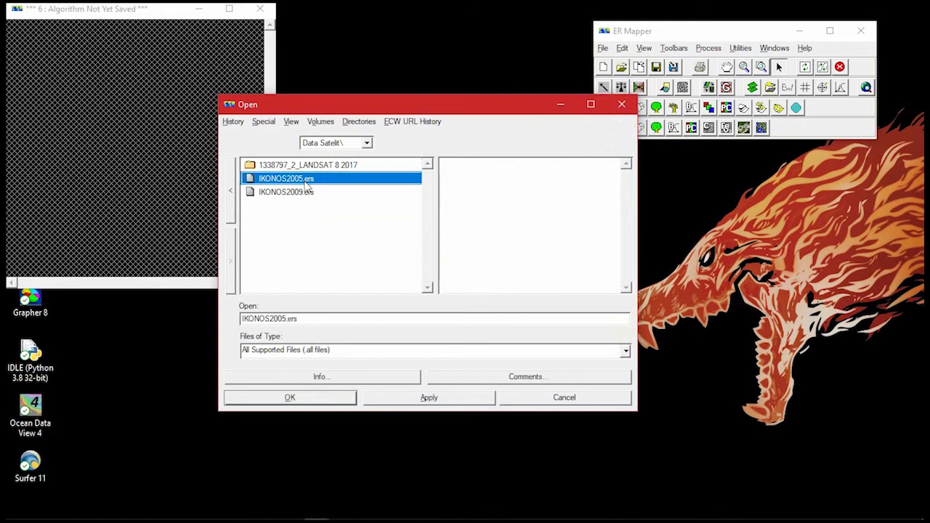
{"action": "left_click", "coordinate": [311, 401]}
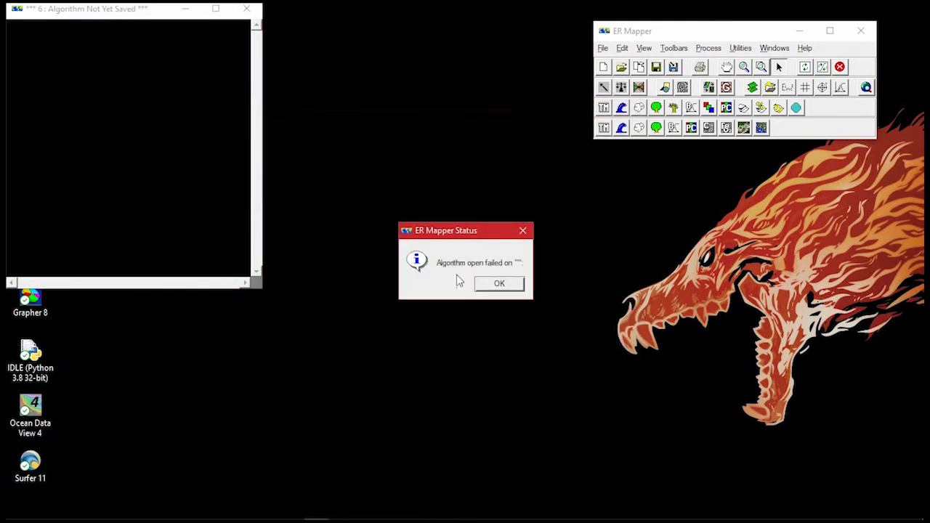
{"action": "left_click", "coordinate": [501, 287]}
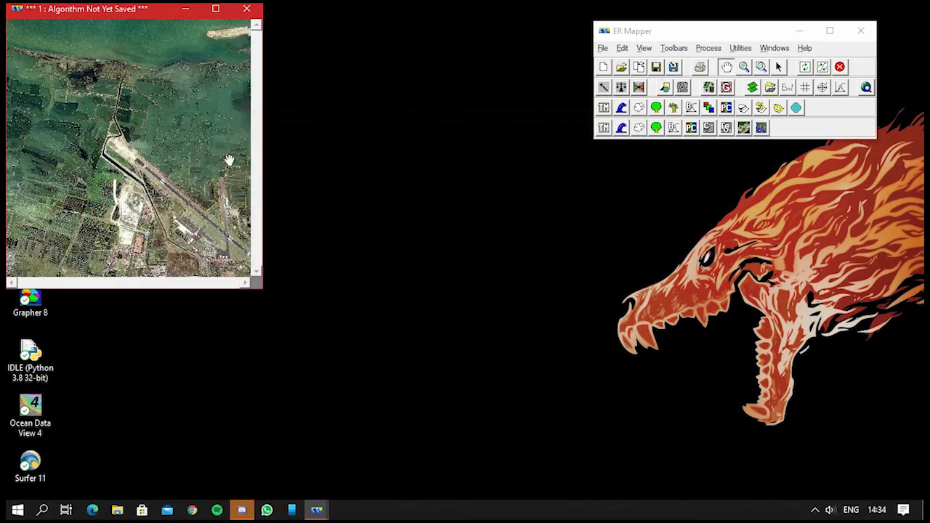
Duplicate the IKONOS2005 image window and place the copy beside the original.
{"action": "left_click_drag", "start_coordinate": [99, 14], "coordinate": [120, 54]}
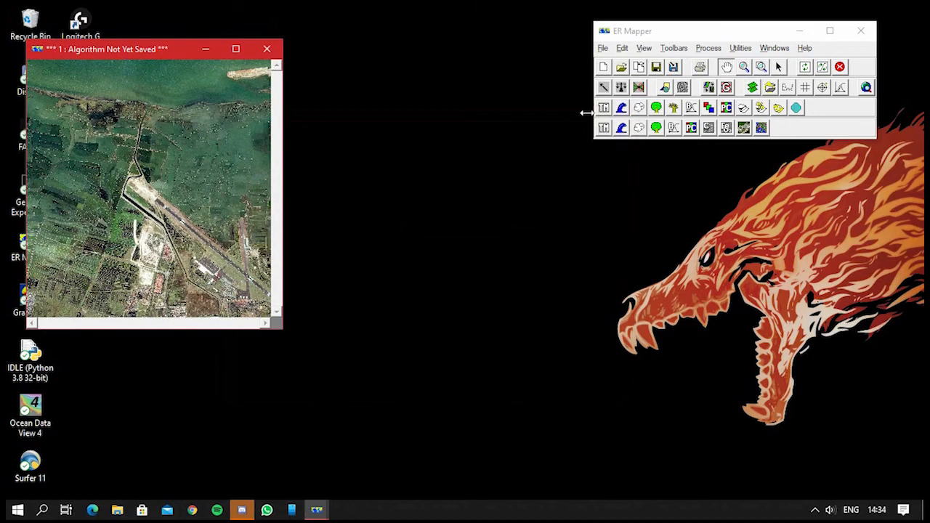
{"action": "left_click", "coordinate": [640, 66]}
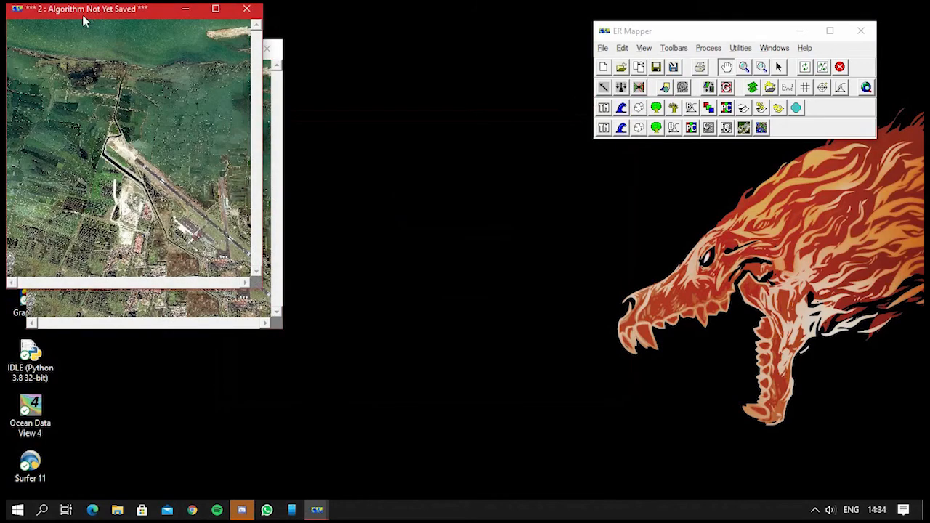
{"action": "left_click_drag", "start_coordinate": [92, 13], "coordinate": [367, 63]}
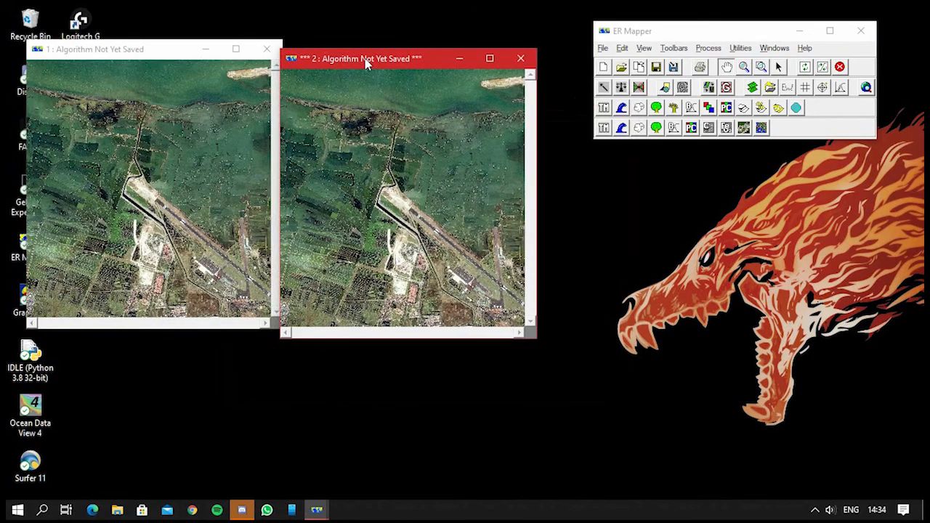
Load IKONOS2009.ers into all layers of the duplicated window and align that window with the IKONOS2005 window.
{"action": "left_click", "coordinate": [741, 108]}
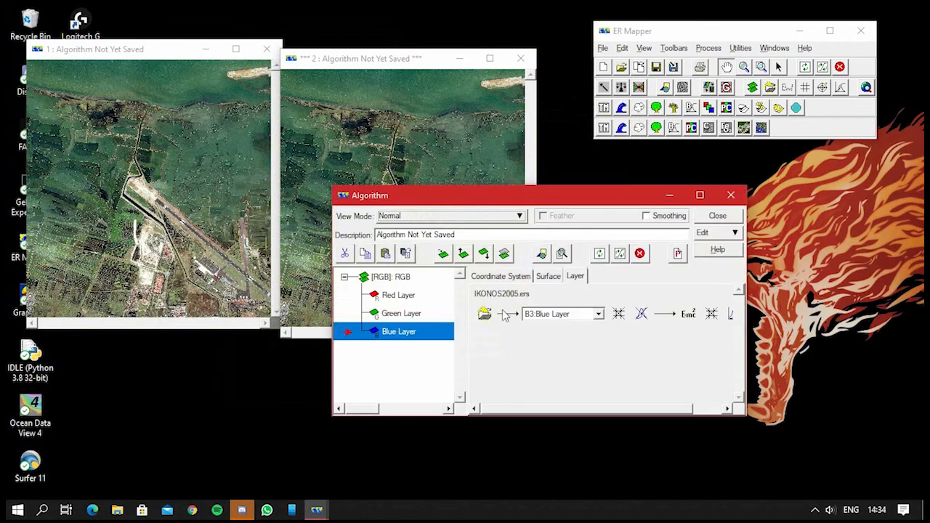
{"action": "left_click", "coordinate": [492, 314]}
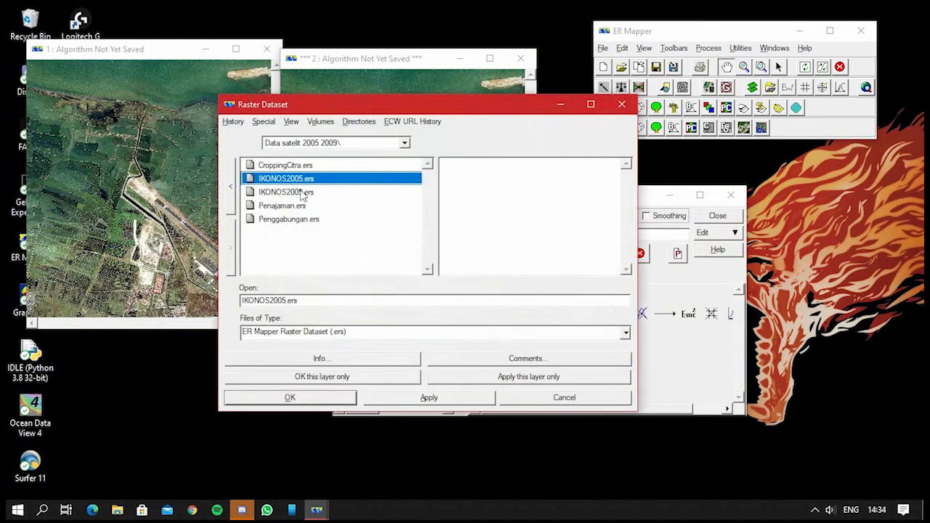
{"action": "left_click", "coordinate": [303, 193]}
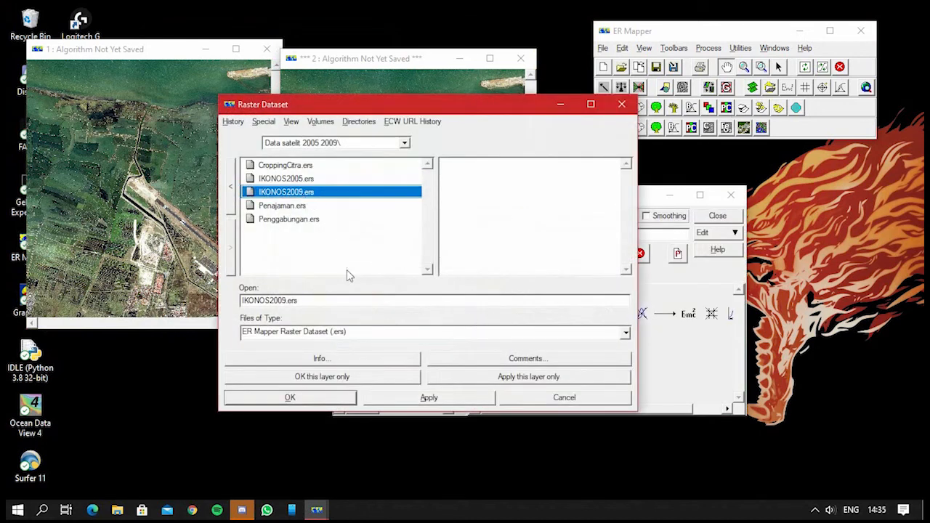
{"action": "left_click", "coordinate": [318, 401]}
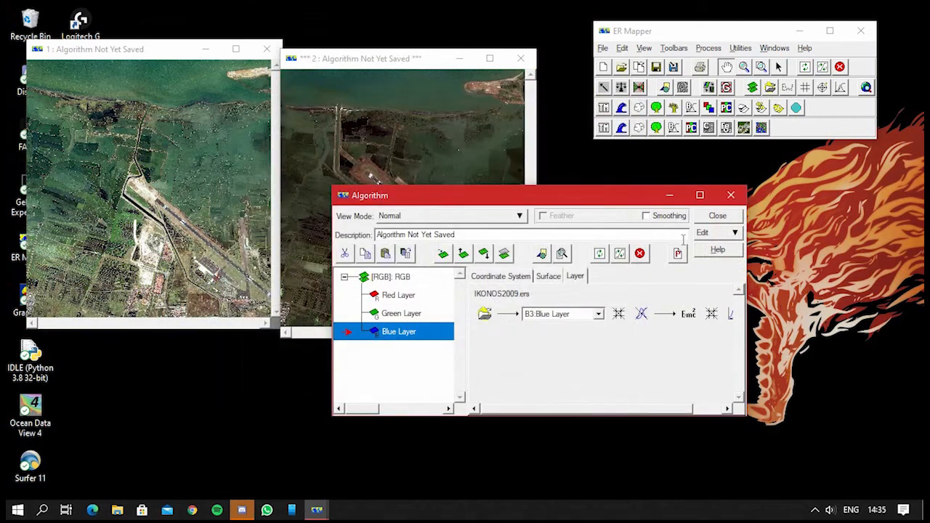
{"action": "left_click", "coordinate": [731, 195]}
{"action": "left_click", "coordinate": [377, 58]}
{"action": "left_click_drag", "start_coordinate": [377, 58], "coordinate": [379, 54]}
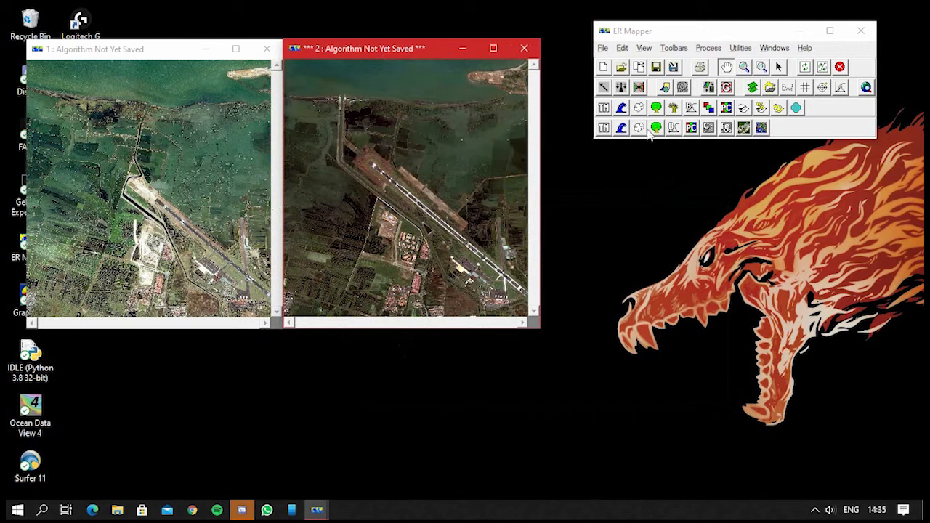
Set the geolink mode of both the IKONOS2005 and IKONOS2009 image windows to Window.
{"action": "left_click", "coordinate": [154, 190]}
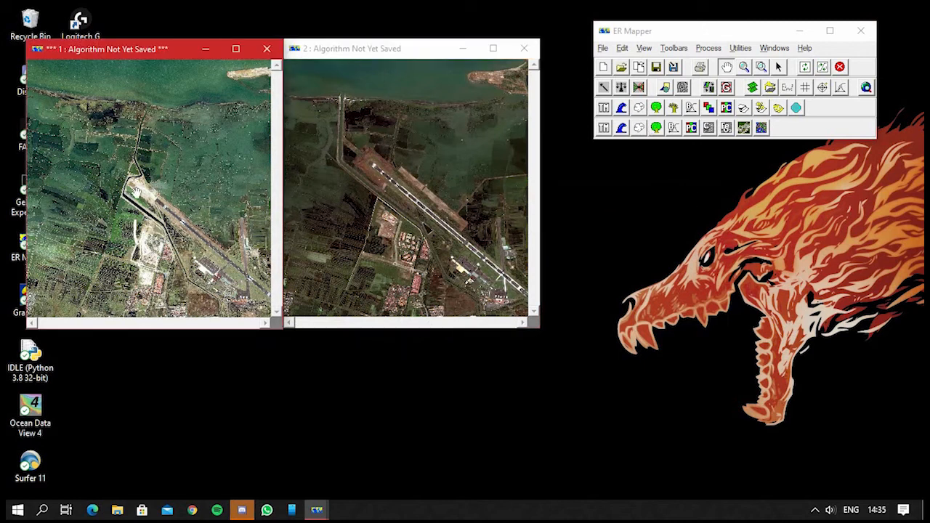
{"action": "right_click", "coordinate": [135, 194]}
{"action": "mouse_move", "coordinate": [174, 244]}
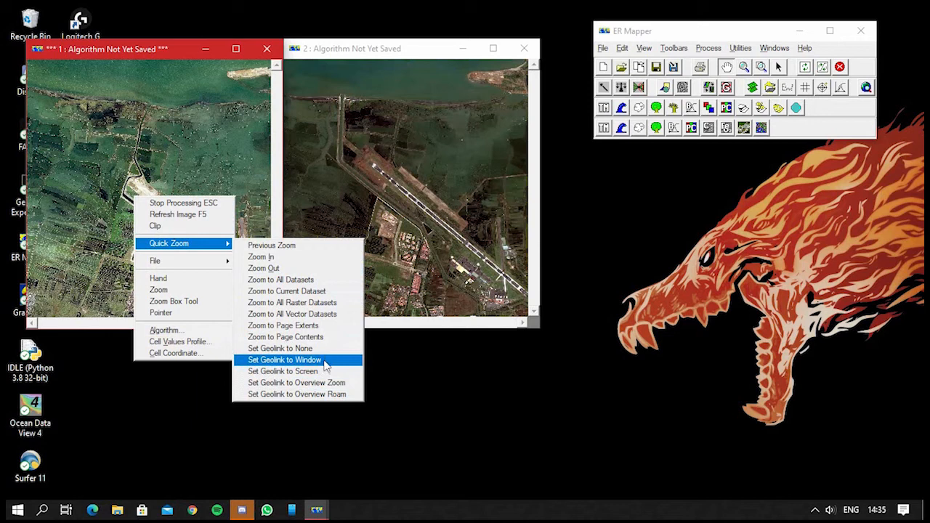
{"action": "left_click", "coordinate": [325, 360]}
{"action": "right_click", "coordinate": [393, 186]}
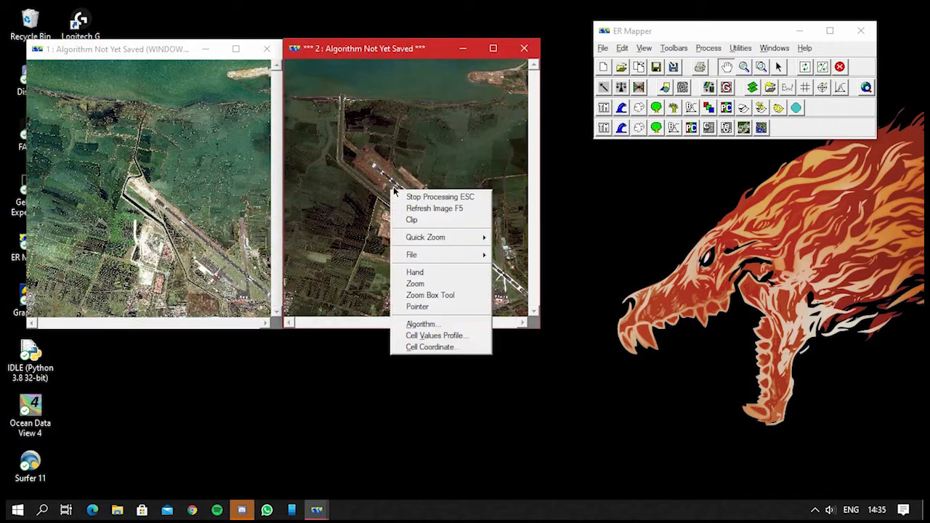
{"action": "mouse_move", "coordinate": [446, 244]}
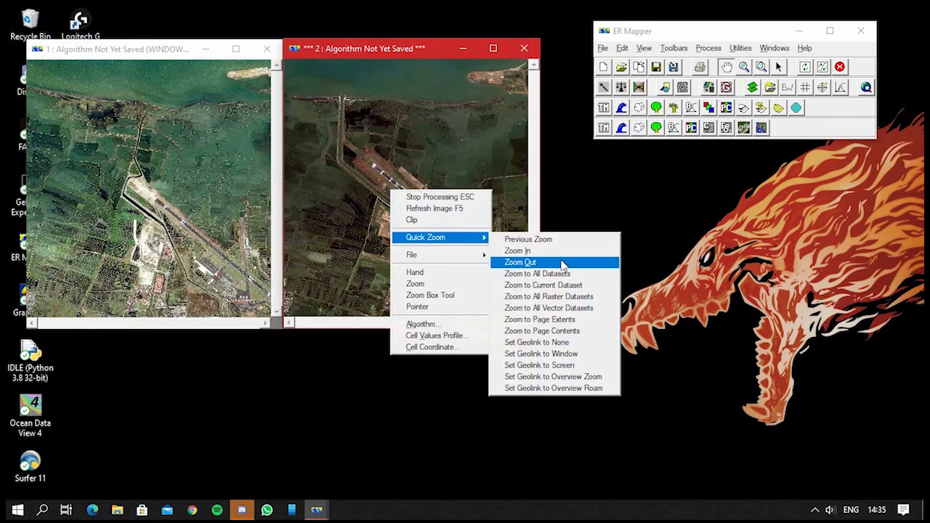
{"action": "left_click", "coordinate": [572, 356]}
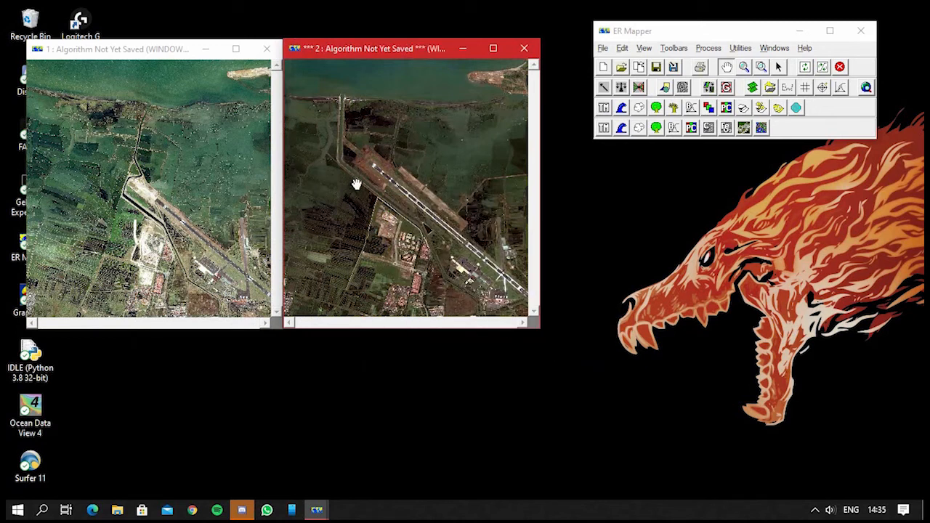
Zoom the linked windows in on the upper runway end by boxing that area in the IKONOS2005 image.
{"action": "left_click", "coordinate": [760, 66]}
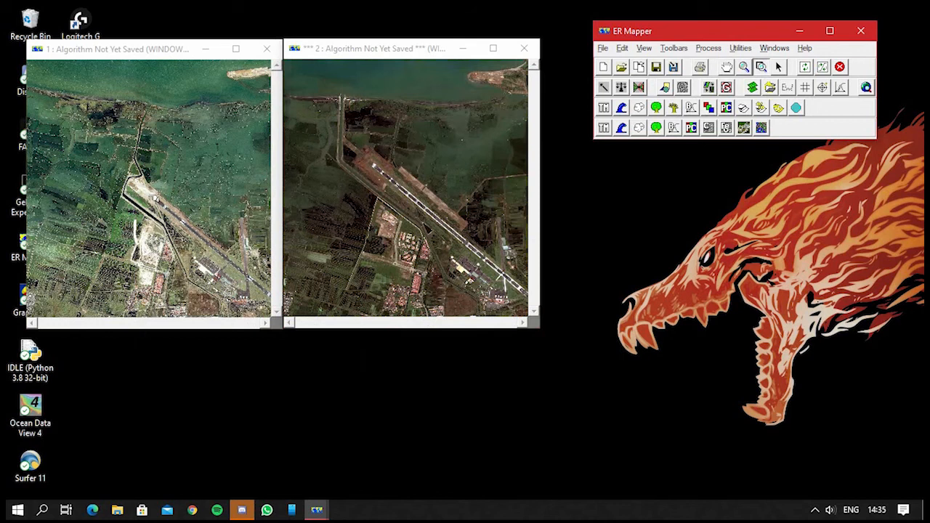
{"action": "left_click", "coordinate": [131, 174]}
{"action": "left_click_drag", "start_coordinate": [109, 157], "coordinate": [186, 227]}
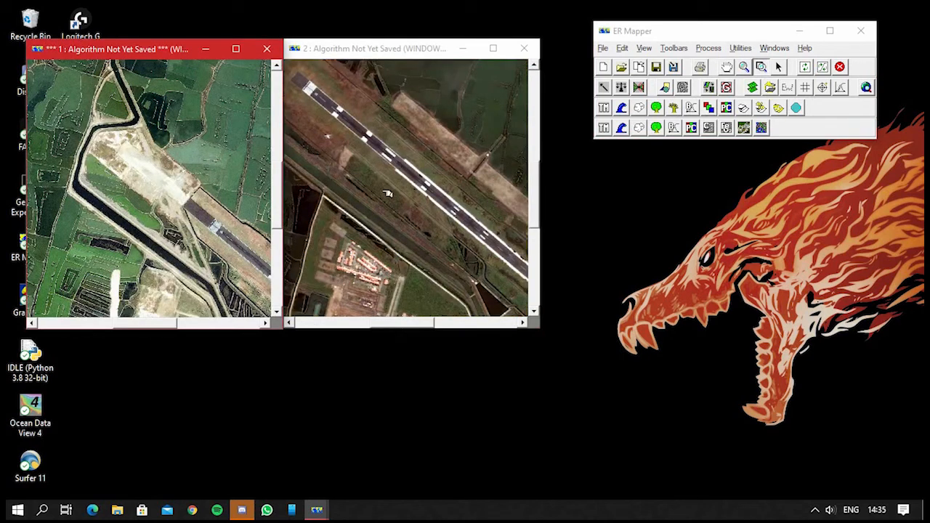
Pan the IKONOS2005 image around the runway end and zoom out to compare the area with the linked IKONOS2009 image.
{"action": "left_click", "coordinate": [727, 67]}
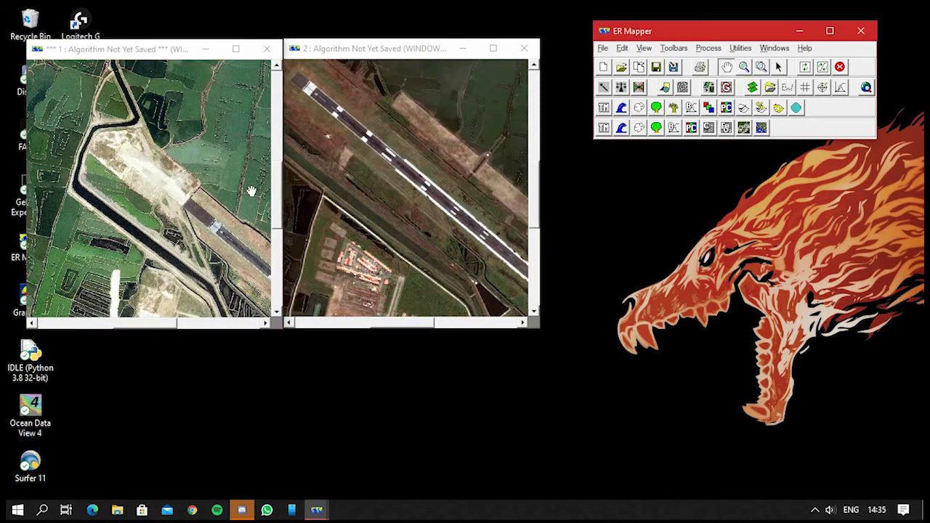
{"action": "left_click_drag", "start_coordinate": [165, 178], "coordinate": [239, 242]}
{"action": "left_click_drag", "start_coordinate": [239, 180], "coordinate": [197, 189]}
{"action": "left_click_drag", "start_coordinate": [241, 244], "coordinate": [156, 161]}
{"action": "left_click_drag", "start_coordinate": [192, 212], "coordinate": [234, 213]}
{"action": "left_click_drag", "start_coordinate": [167, 153], "coordinate": [250, 240]}
{"action": "left_click_drag", "start_coordinate": [135, 147], "coordinate": [194, 202]}
{"action": "mouse_move", "coordinate": [162, 171]}
{"action": "left_mouse_down"}
{"action": "mouse_move", "coordinate": [189, 187]}
{"action": "mouse_move", "coordinate": [145, 127]}
{"action": "mouse_move", "coordinate": [154, 174]}
{"action": "left_mouse_up"}
{"action": "right_click", "coordinate": [153, 178]}
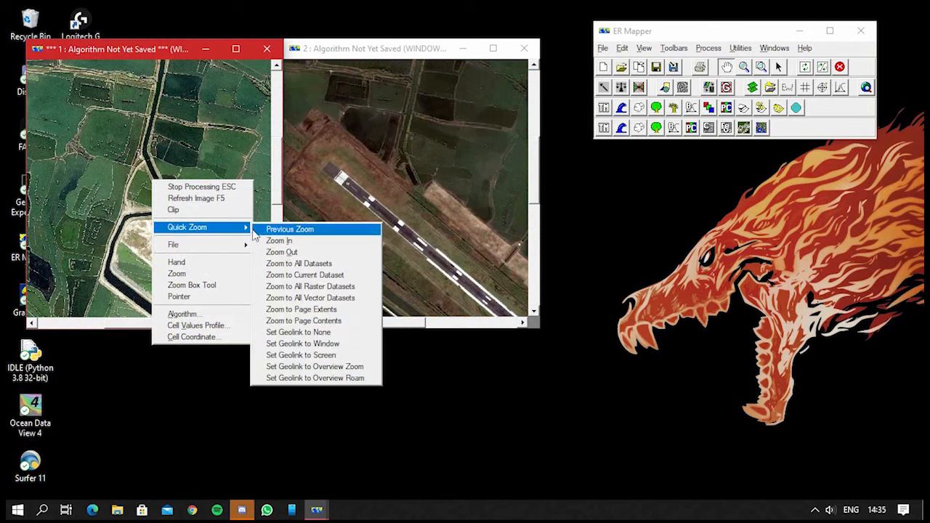
{"action": "left_click", "coordinate": [276, 241]}
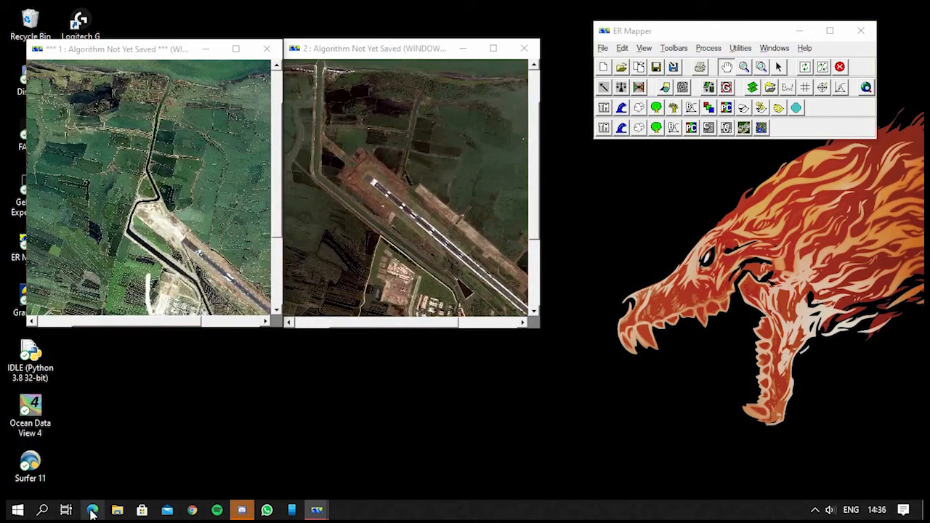
{"action": "right_click", "coordinate": [92, 510]}
{"action": "left_click", "coordinate": [244, 376]}
Set the geolink mode of both the IKONOS2005 and IKONOS2009 image windows to None.
{"action": "right_click", "coordinate": [157, 209]}
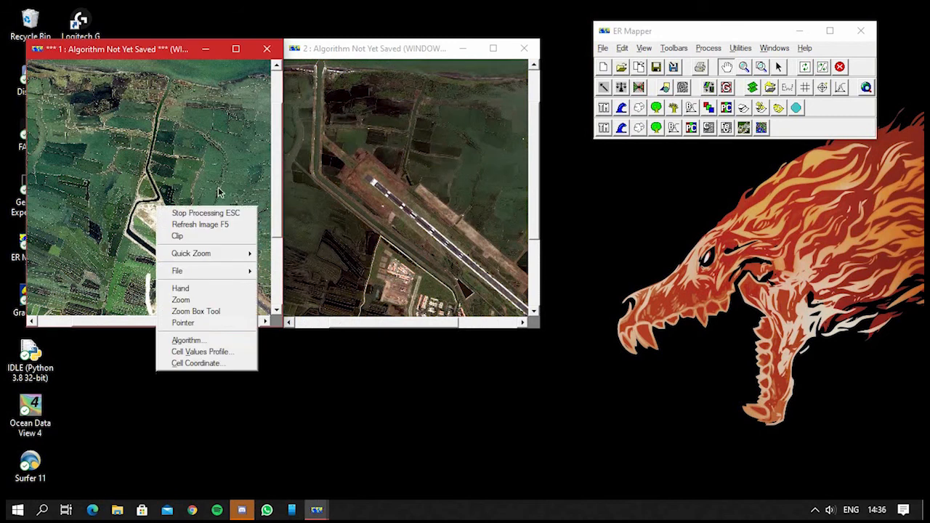
{"action": "mouse_move", "coordinate": [235, 261]}
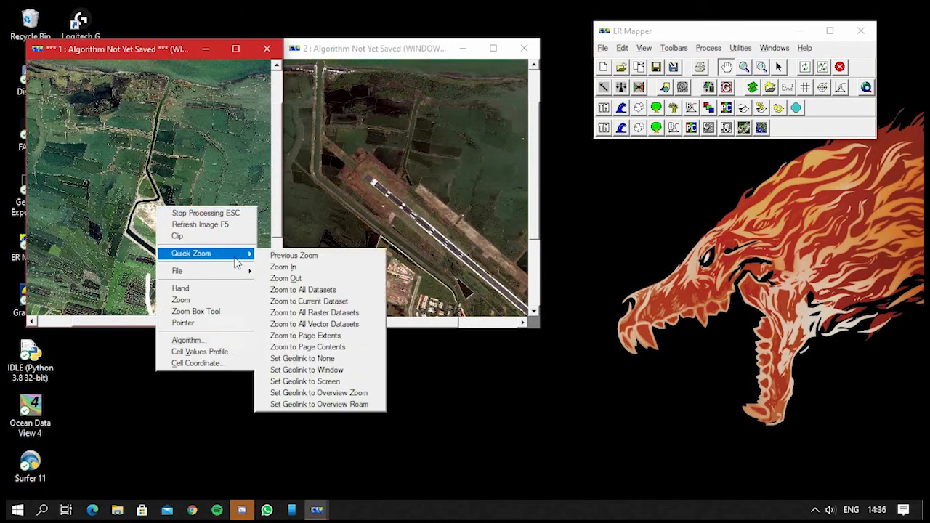
{"action": "left_click", "coordinate": [352, 361]}
{"action": "right_click", "coordinate": [382, 192]}
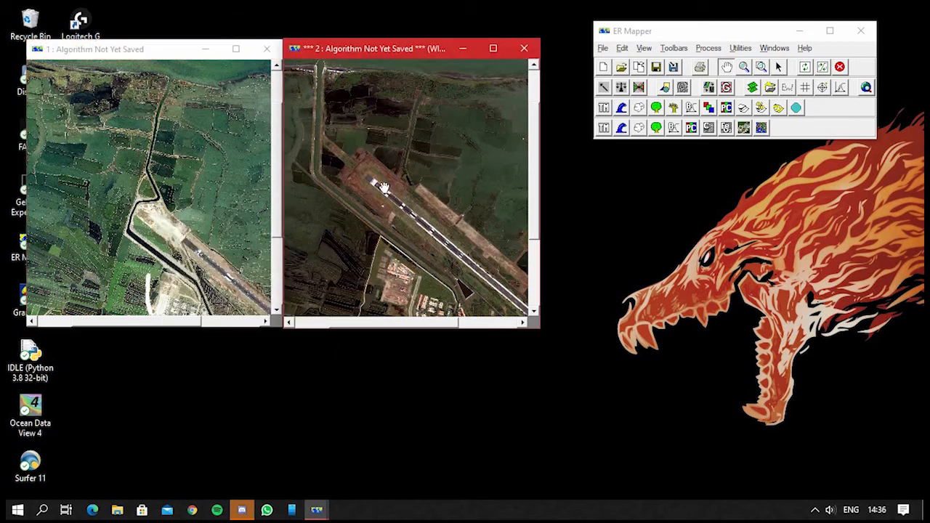
{"action": "mouse_move", "coordinate": [465, 238]}
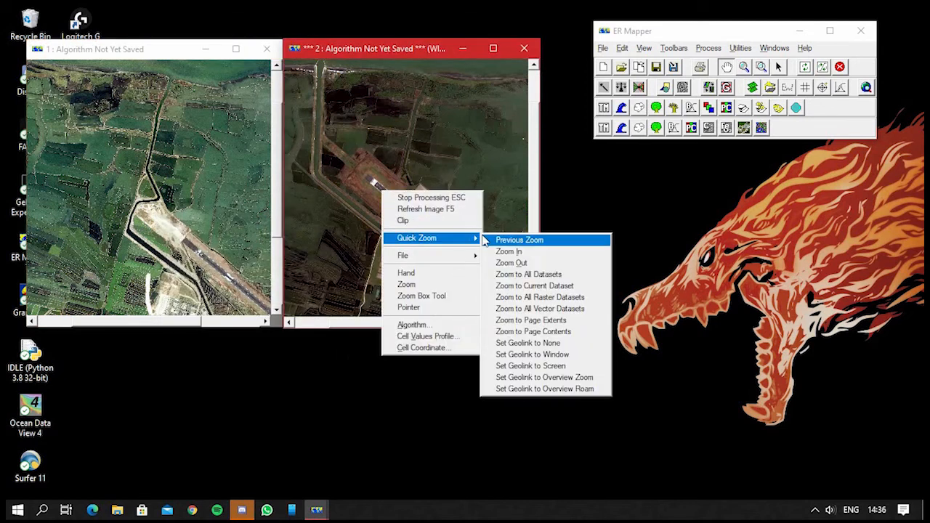
{"action": "left_click", "coordinate": [535, 347]}
Set the geolink mode of both the IKONOS2005 and IKONOS2009 image windows to Screen.
{"action": "left_click", "coordinate": [188, 192]}
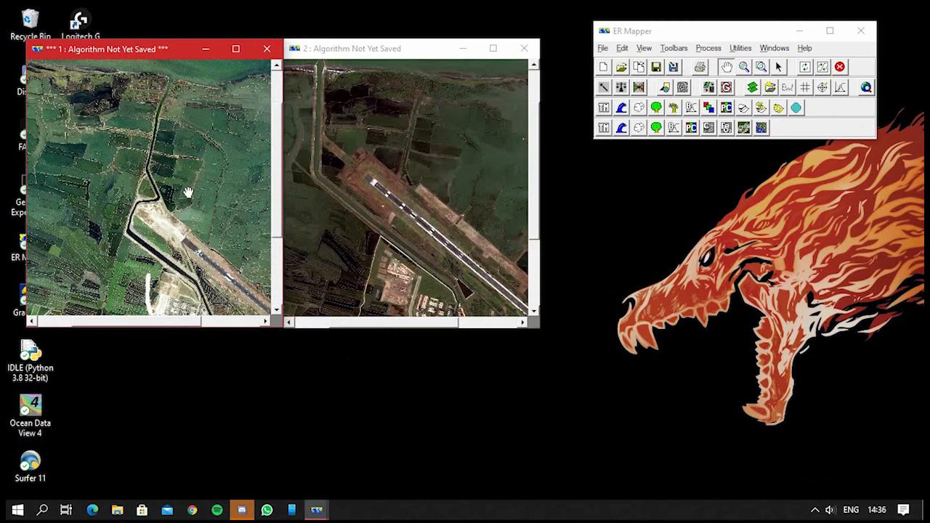
{"action": "right_click", "coordinate": [187, 193]}
{"action": "mouse_move", "coordinate": [247, 243]}
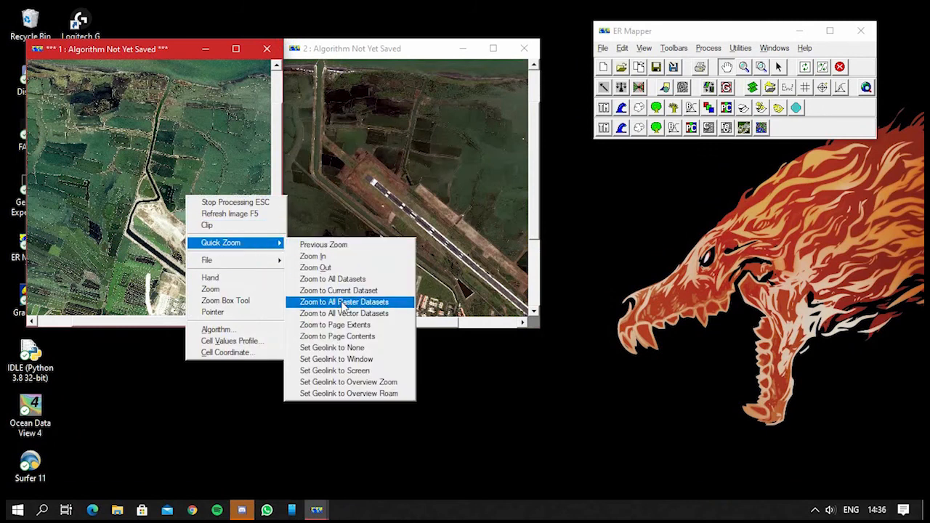
{"action": "left_click", "coordinate": [349, 370]}
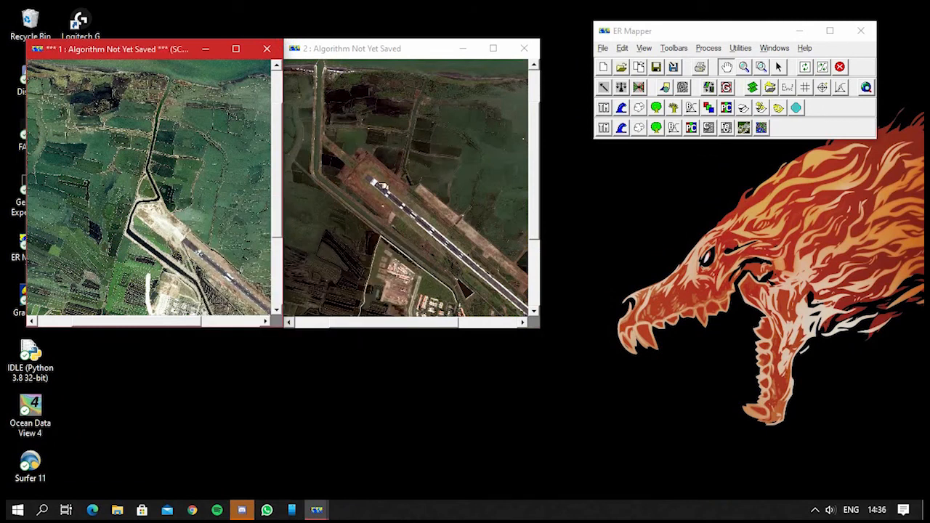
{"action": "left_click", "coordinate": [378, 185]}
{"action": "right_click", "coordinate": [377, 184]}
{"action": "mouse_move", "coordinate": [421, 258]}
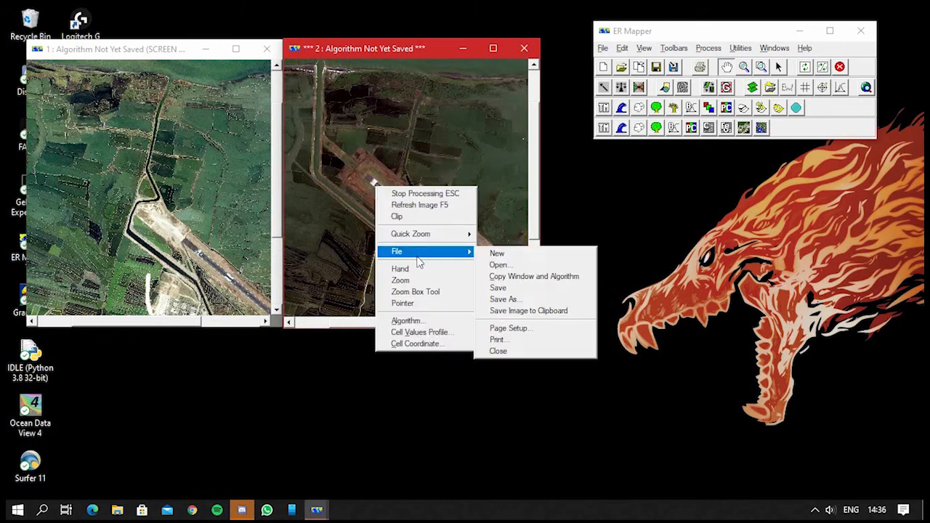
{"action": "mouse_move", "coordinate": [443, 238]}
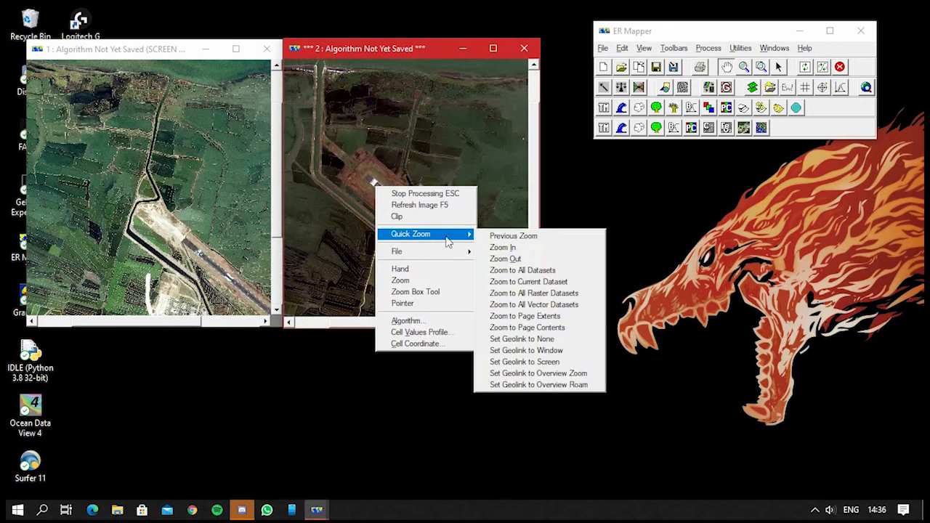
{"action": "left_click", "coordinate": [576, 362]}
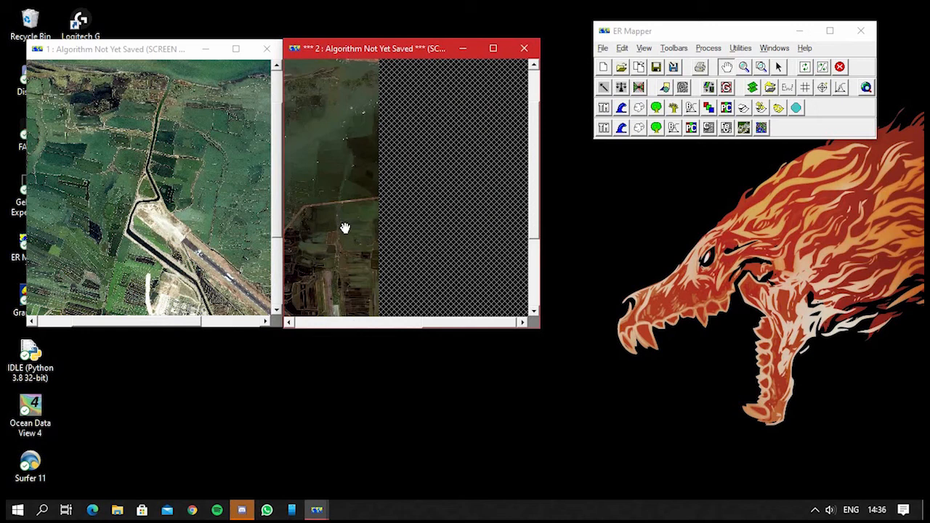
Pan the screen-linked images from each of the two windows in turn to examine how the views move together.
{"action": "left_click_drag", "start_coordinate": [315, 189], "coordinate": [416, 181]}
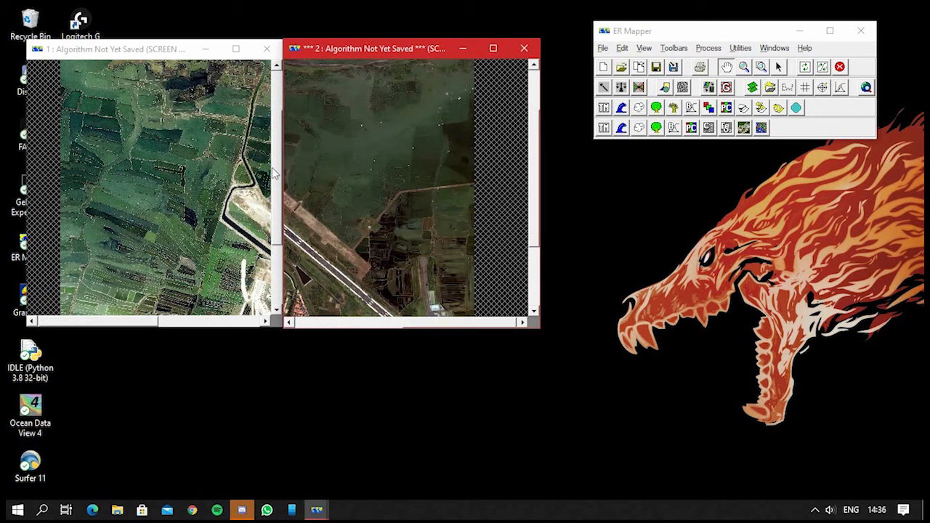
{"action": "left_click", "coordinate": [194, 178]}
{"action": "left_click_drag", "start_coordinate": [181, 175], "coordinate": [197, 164]}
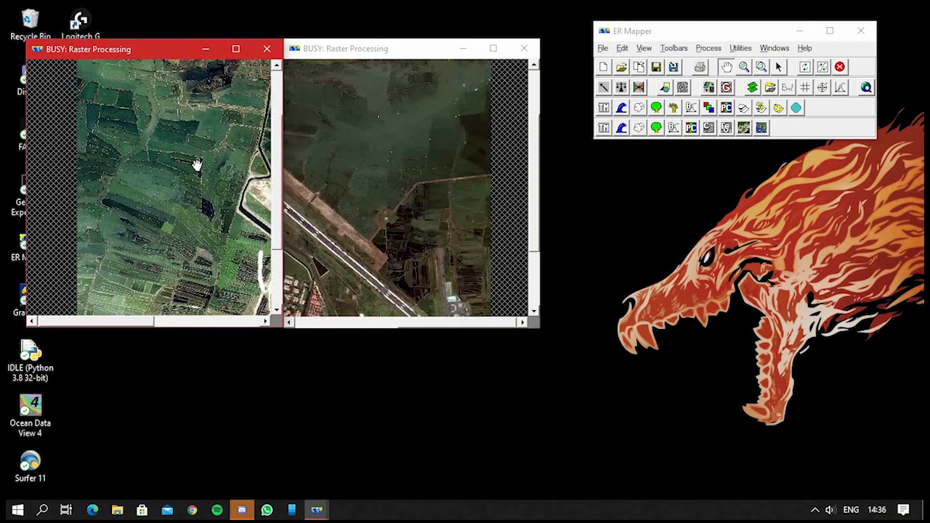
{"action": "left_click", "coordinate": [419, 204]}
{"action": "mouse_move", "coordinate": [409, 196]}
{"action": "left_mouse_down"}
{"action": "mouse_move", "coordinate": [382, 195]}
{"action": "mouse_move", "coordinate": [478, 193]}
{"action": "mouse_move", "coordinate": [356, 193]}
{"action": "mouse_move", "coordinate": [494, 199]}
{"action": "mouse_move", "coordinate": [378, 184]}
{"action": "mouse_move", "coordinate": [469, 193]}
{"action": "mouse_move", "coordinate": [413, 183]}
{"action": "left_mouse_up"}
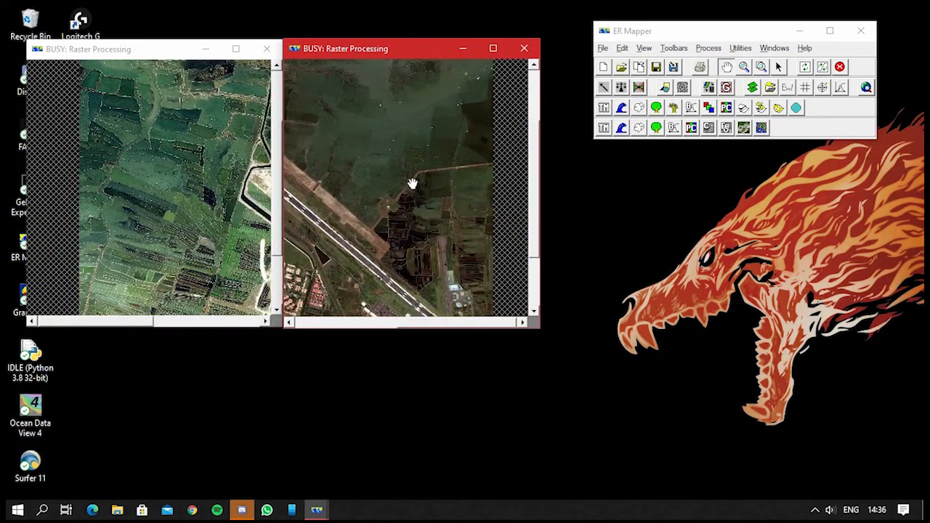
{"action": "left_click_drag", "start_coordinate": [209, 196], "coordinate": [147, 182]}
Return the geolink mode of both IKONOS image windows from Screen to None.
{"action": "right_click", "coordinate": [146, 185]}
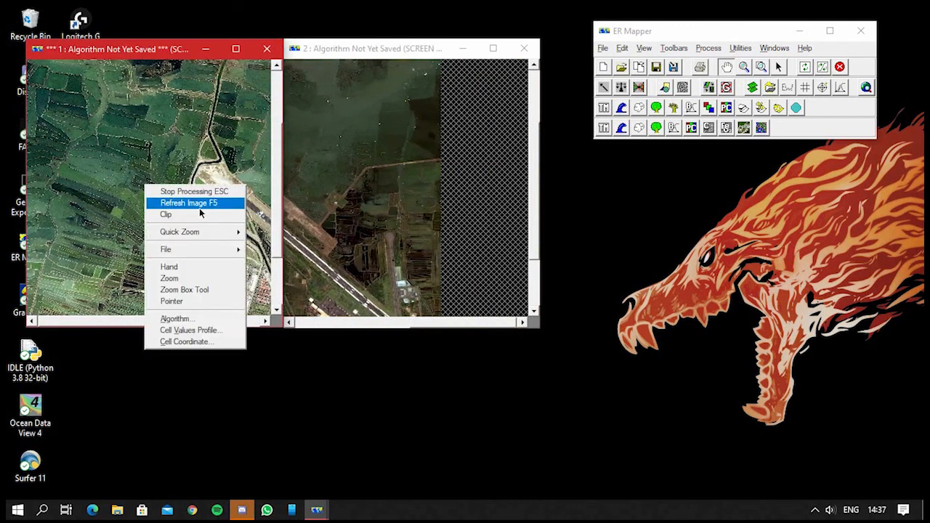
{"action": "mouse_move", "coordinate": [190, 232]}
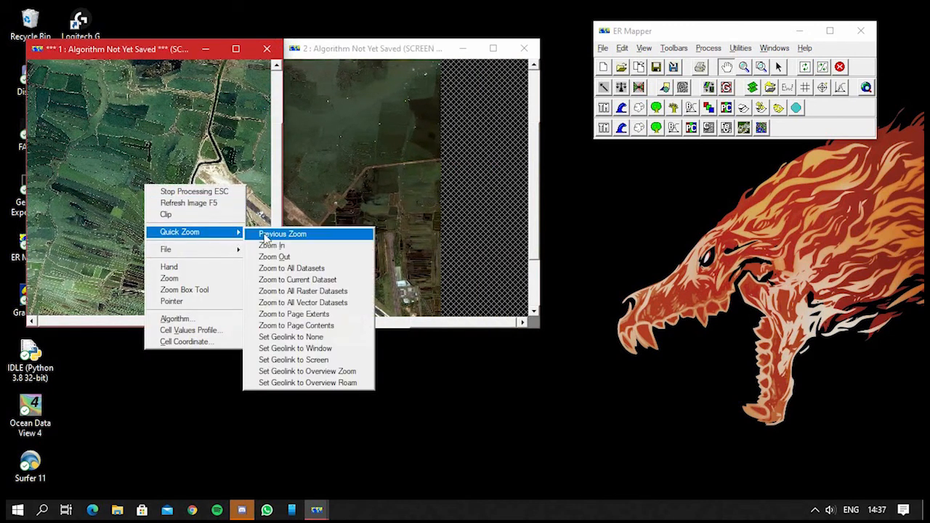
{"action": "left_click", "coordinate": [328, 348]}
{"action": "left_click", "coordinate": [347, 200]}
{"action": "right_click", "coordinate": [347, 201]}
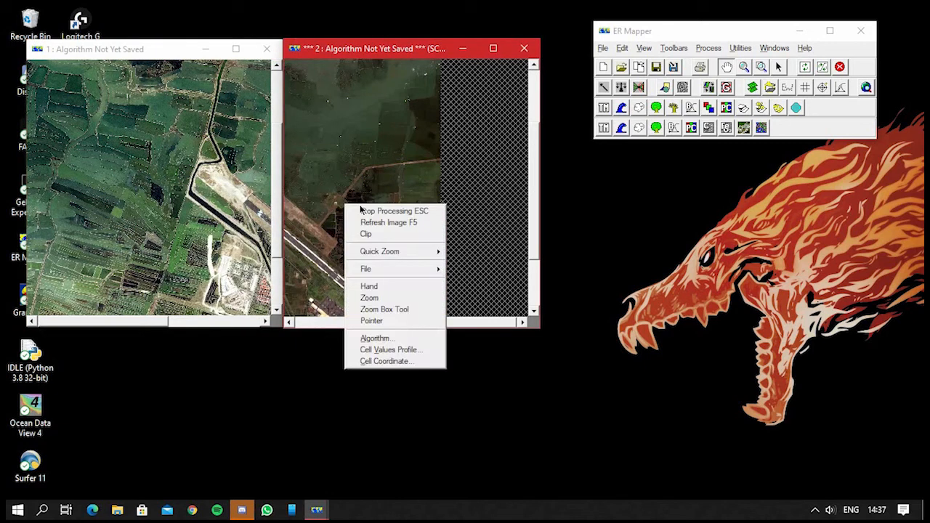
{"action": "mouse_move", "coordinate": [400, 274]}
{"action": "mouse_move", "coordinate": [436, 251]}
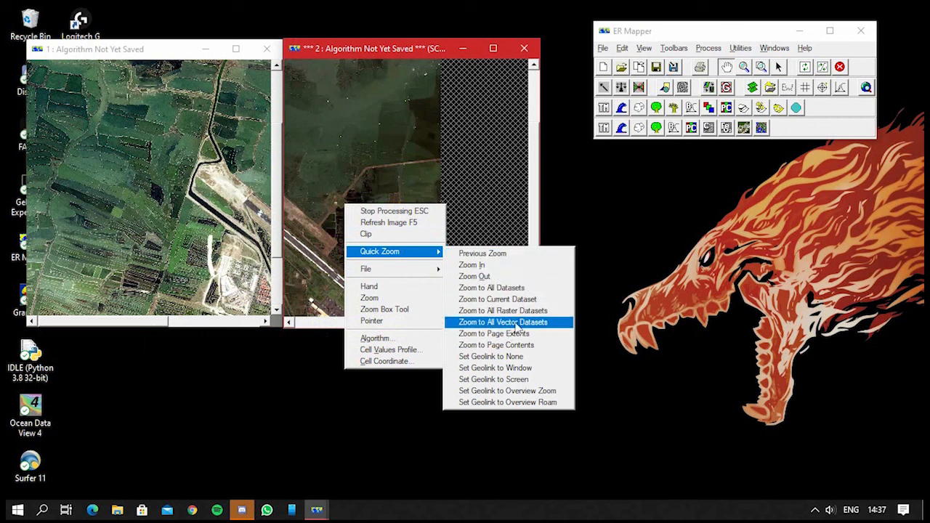
{"action": "left_click", "coordinate": [523, 356]}
Zoom image window 2 in on the runway with a zoom box and set its geolink mode to Overview Zoom.
{"action": "left_click_drag", "start_coordinate": [364, 193], "coordinate": [461, 197]}
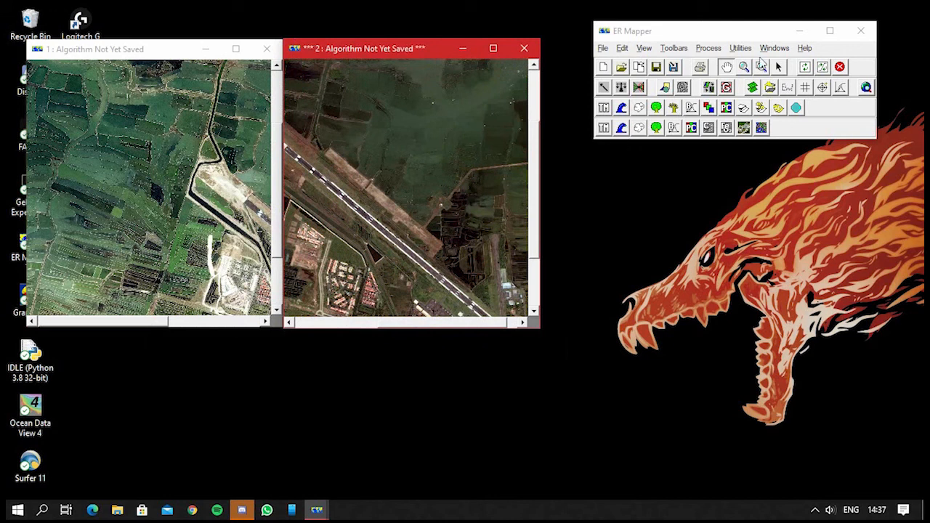
{"action": "left_click", "coordinate": [761, 66]}
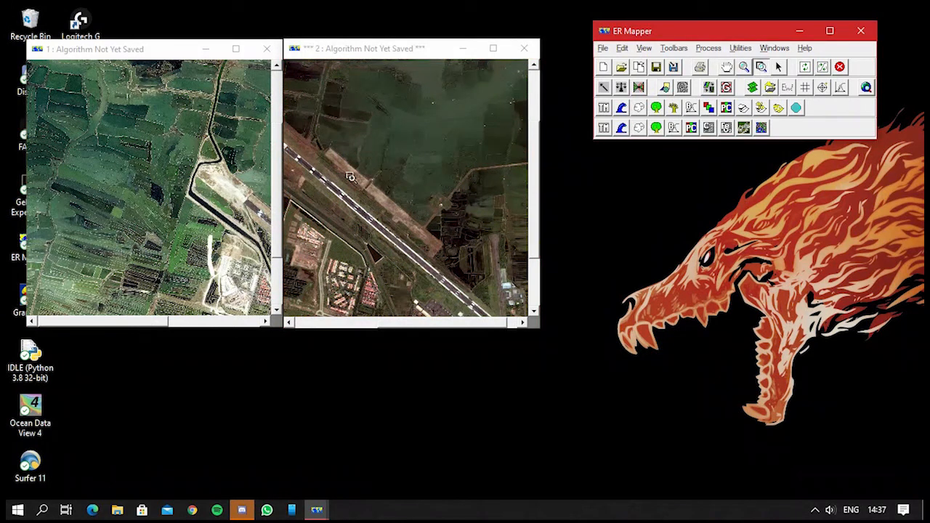
{"action": "left_click_drag", "start_coordinate": [332, 148], "coordinate": [483, 291]}
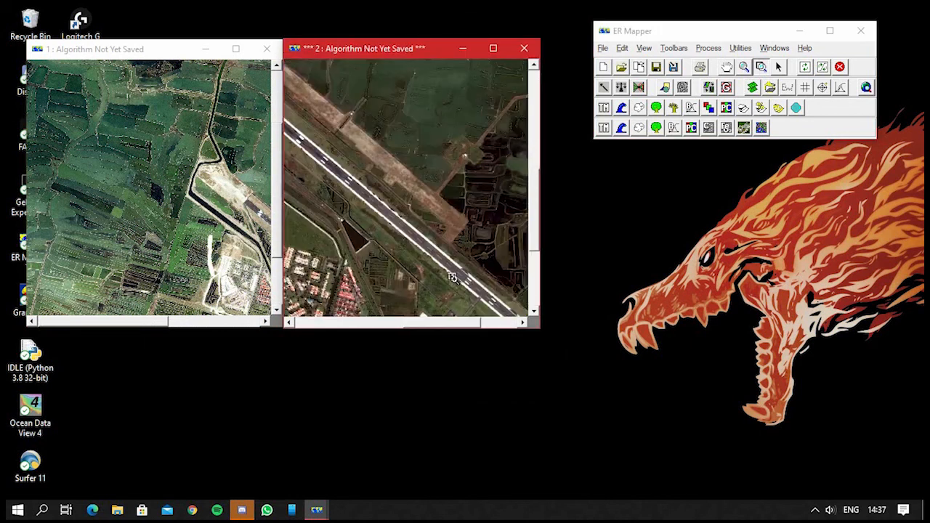
{"action": "right_click", "coordinate": [364, 173]}
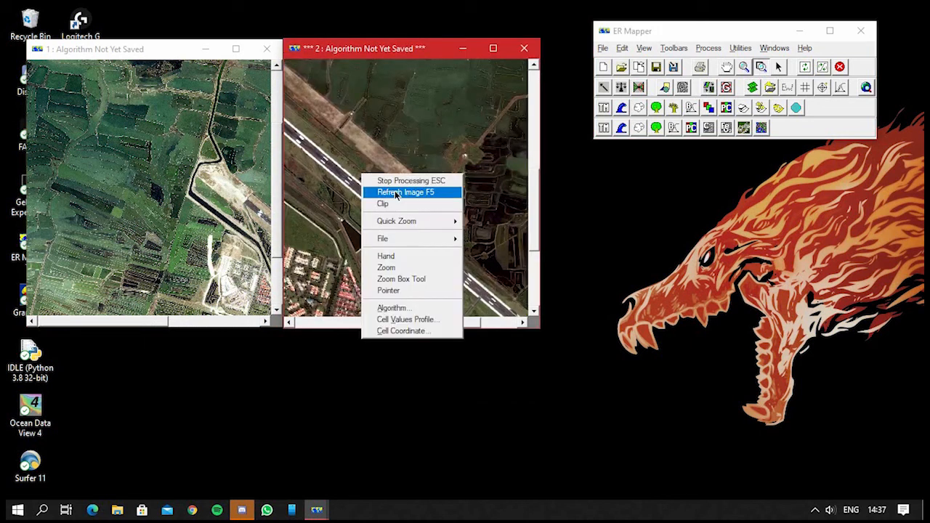
{"action": "mouse_move", "coordinate": [407, 221]}
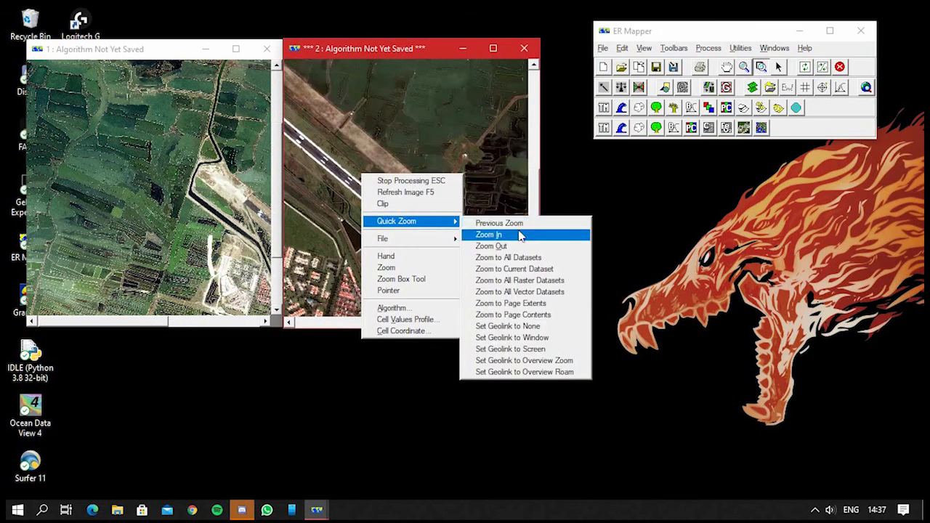
{"action": "left_click", "coordinate": [552, 362]}
Roam the image in window 1 along the runway by panning with the Hand tool in the window 2 overview.
{"action": "left_click", "coordinate": [779, 66]}
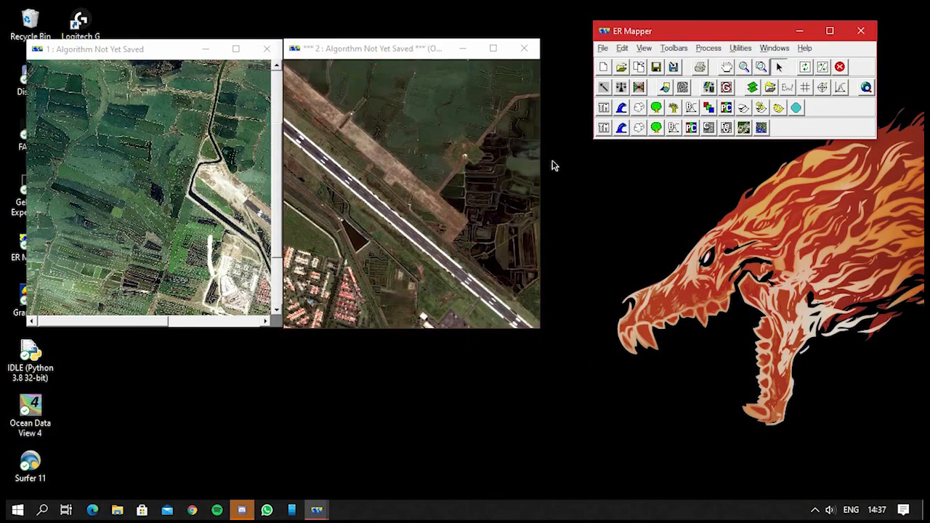
{"action": "left_click", "coordinate": [325, 172]}
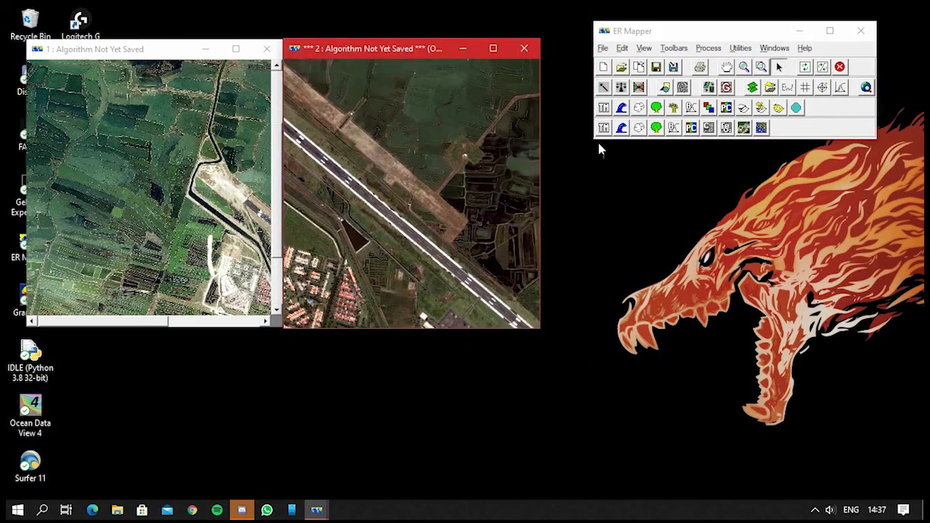
{"action": "left_click", "coordinate": [727, 69]}
{"action": "left_click_drag", "start_coordinate": [375, 161], "coordinate": [310, 131]}
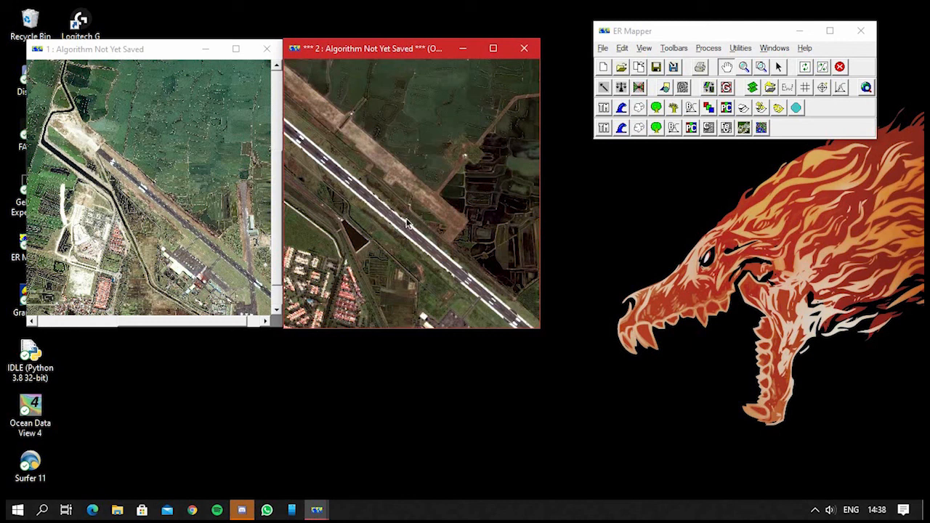
{"action": "left_click_drag", "start_coordinate": [430, 190], "coordinate": [320, 154]}
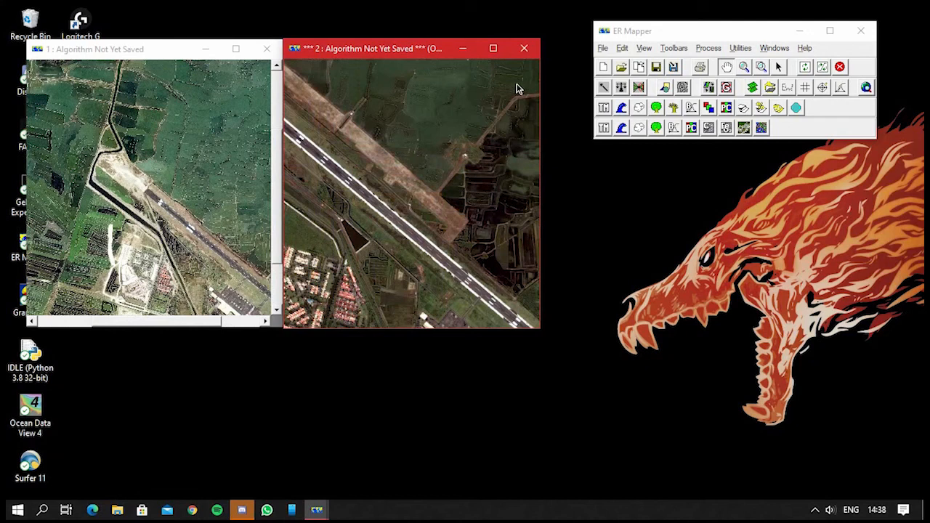